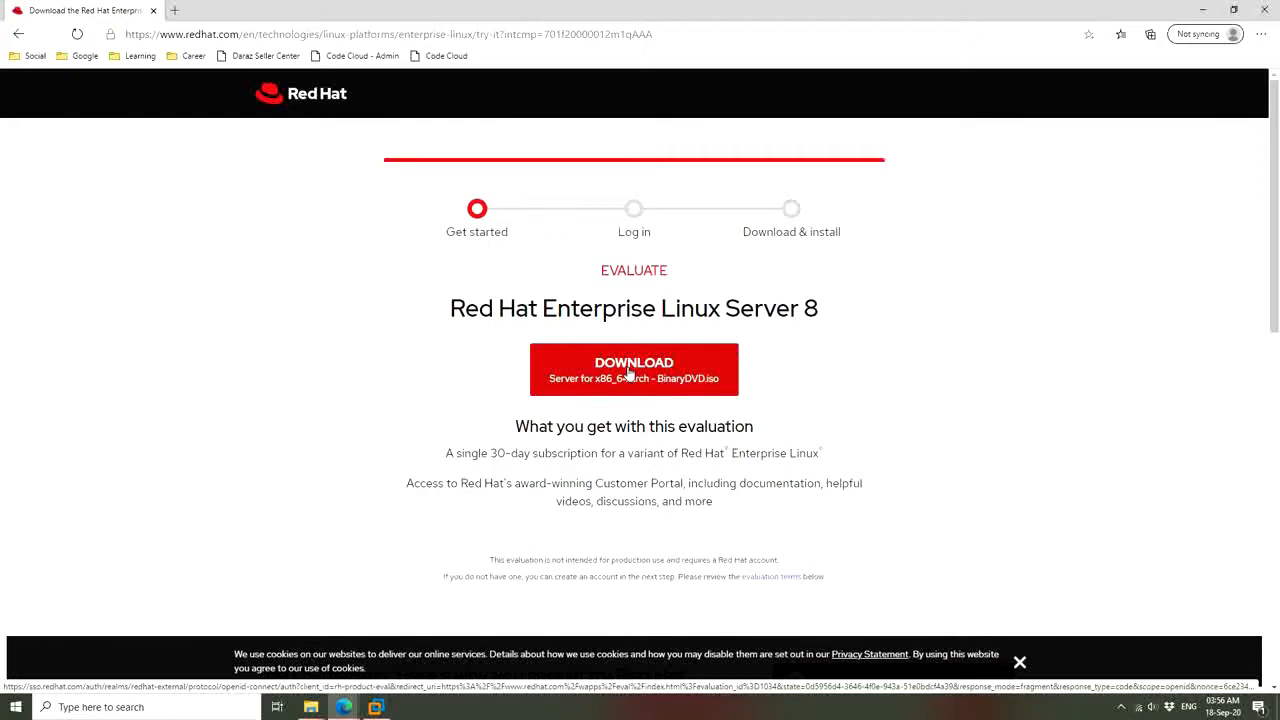
Start downloading the Red Hat Enterprise Linux Server 8 x86_64 Binary DVD ISO
click(630, 373)
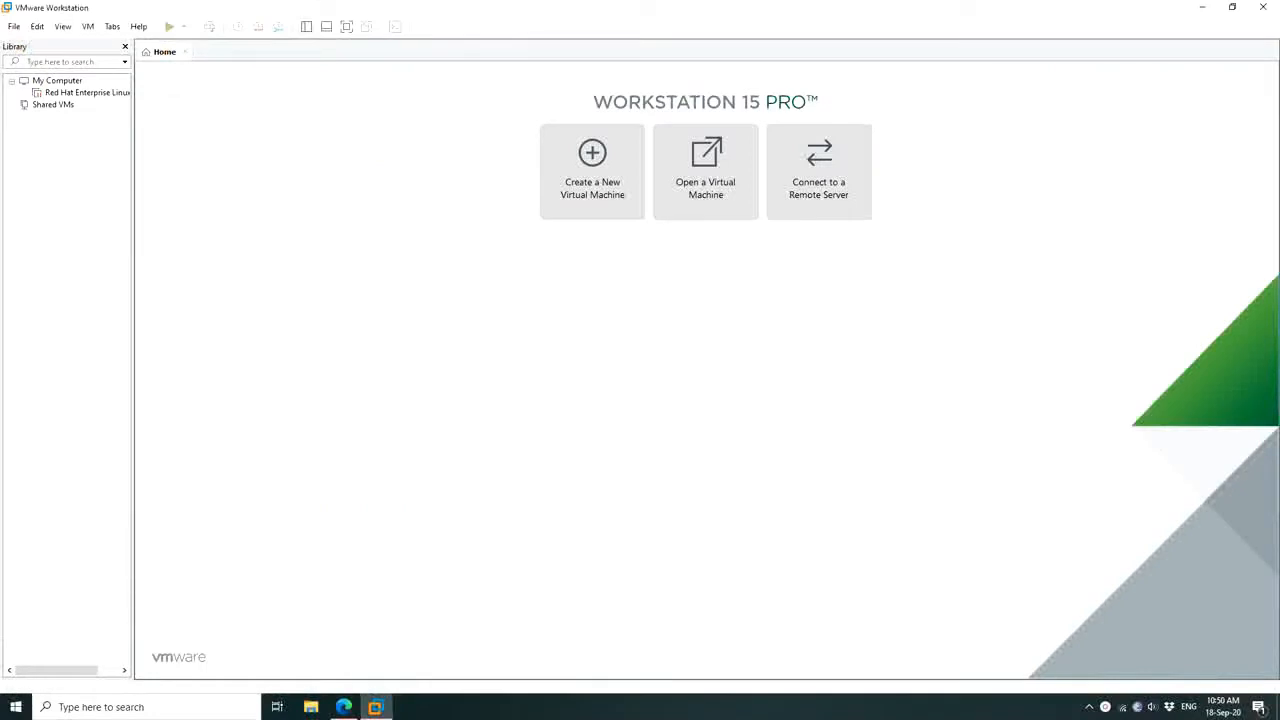
Start a custom new VM with Workstation 15.x compatibility using the rhel-8.3-beta-1-x86_64-dvd.iso image
click(596, 186)
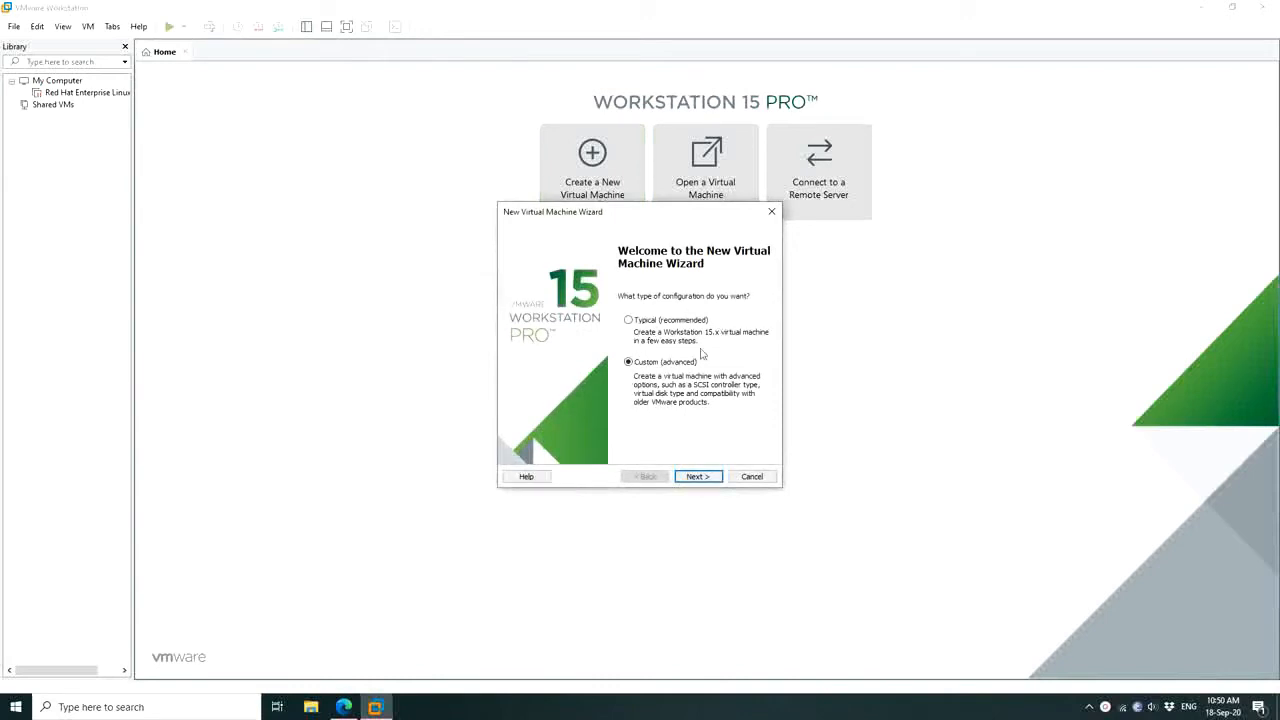
click(696, 477)
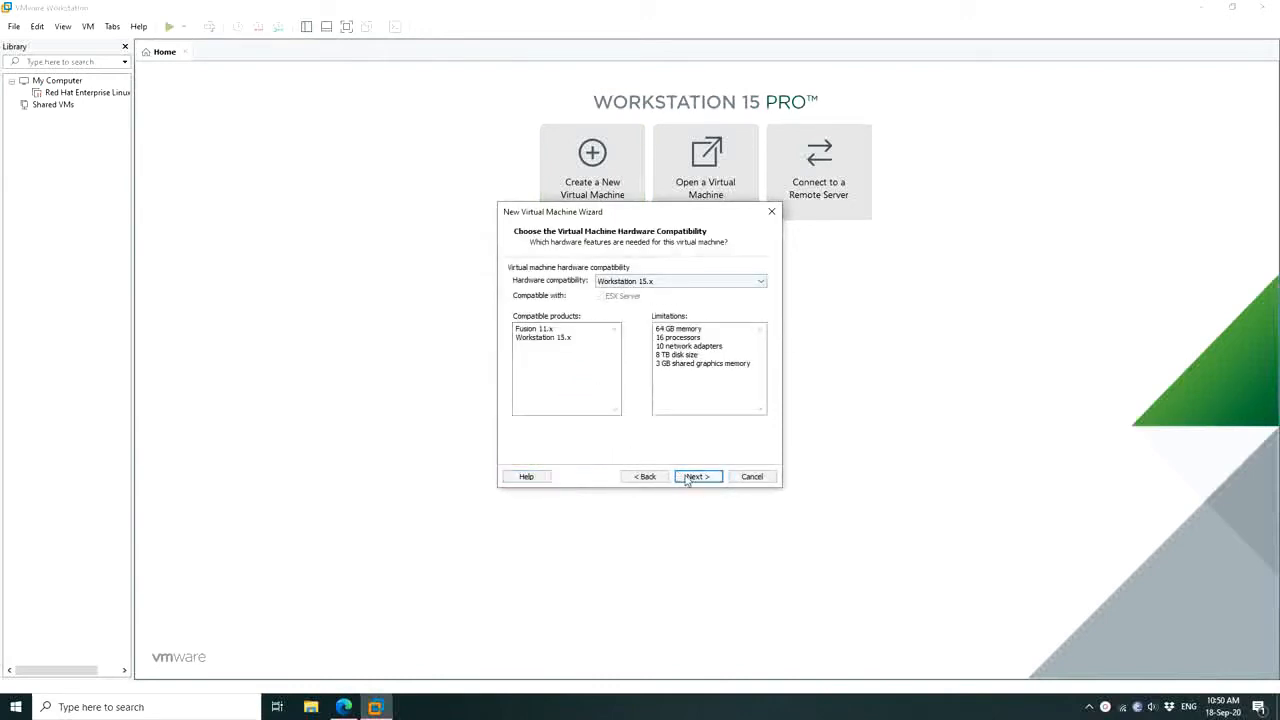
click(697, 477)
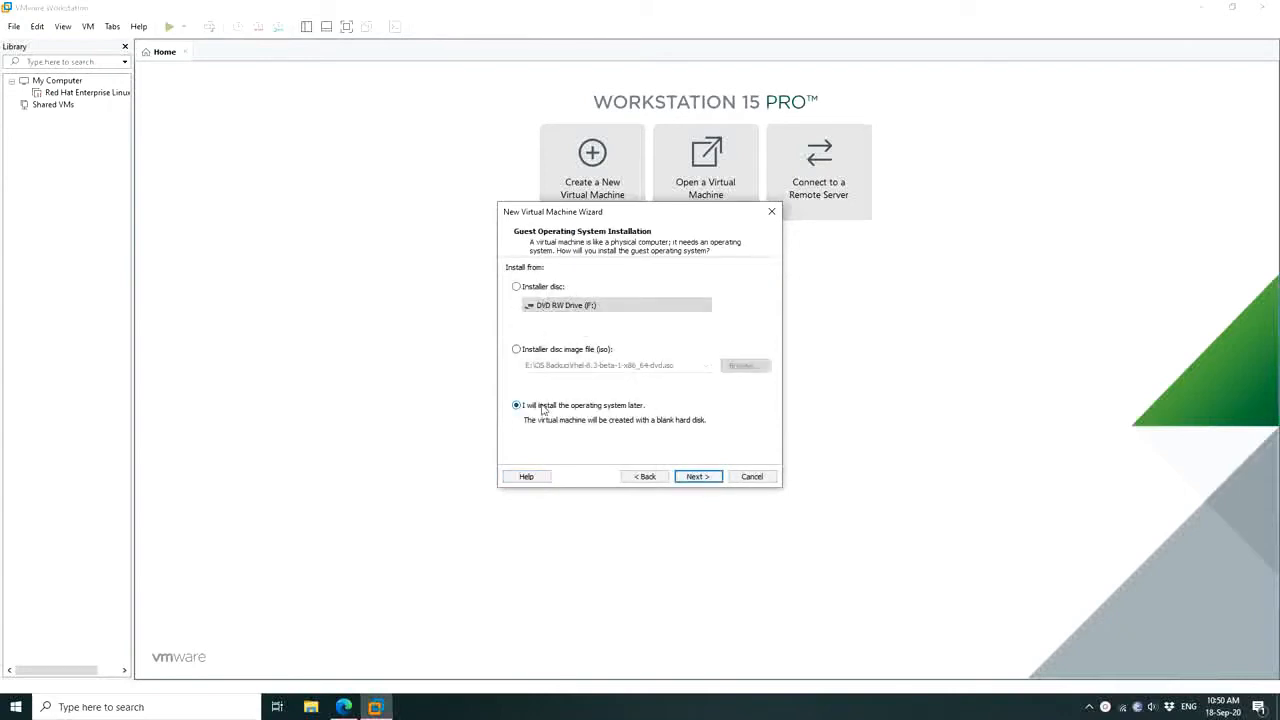
click(587, 353)
click(757, 369)
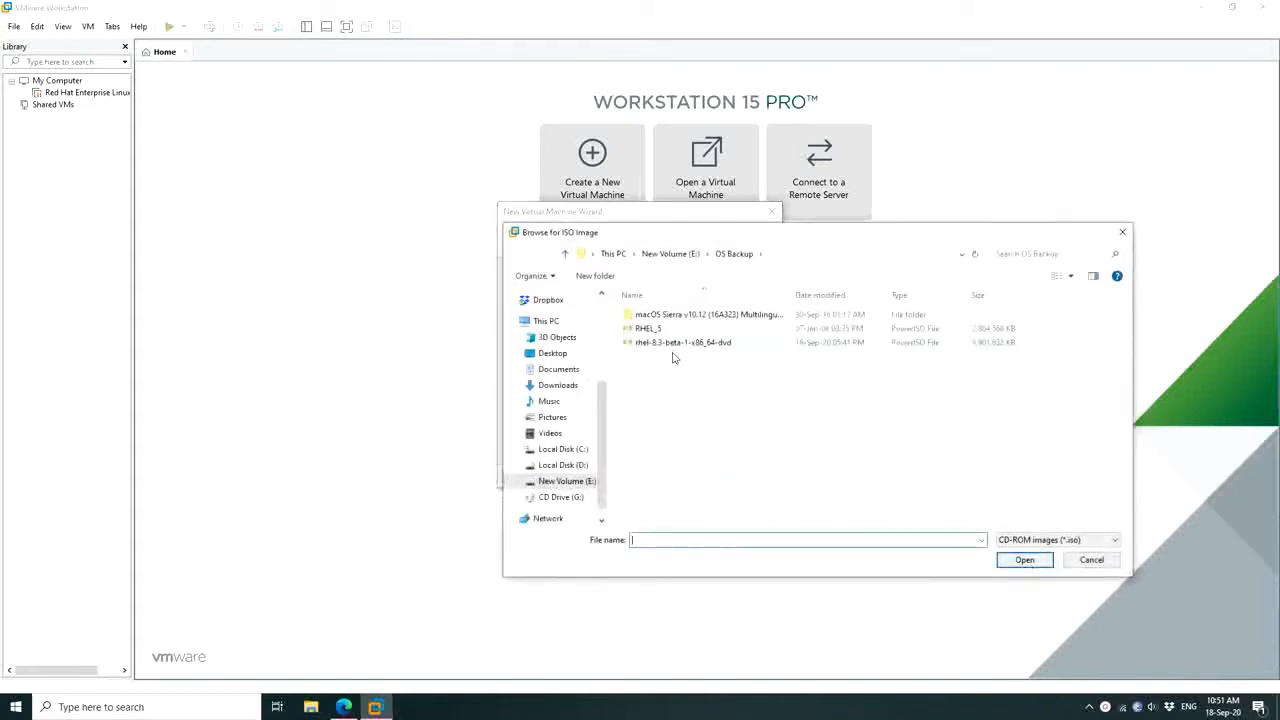
click(674, 346)
double_click(702, 350)
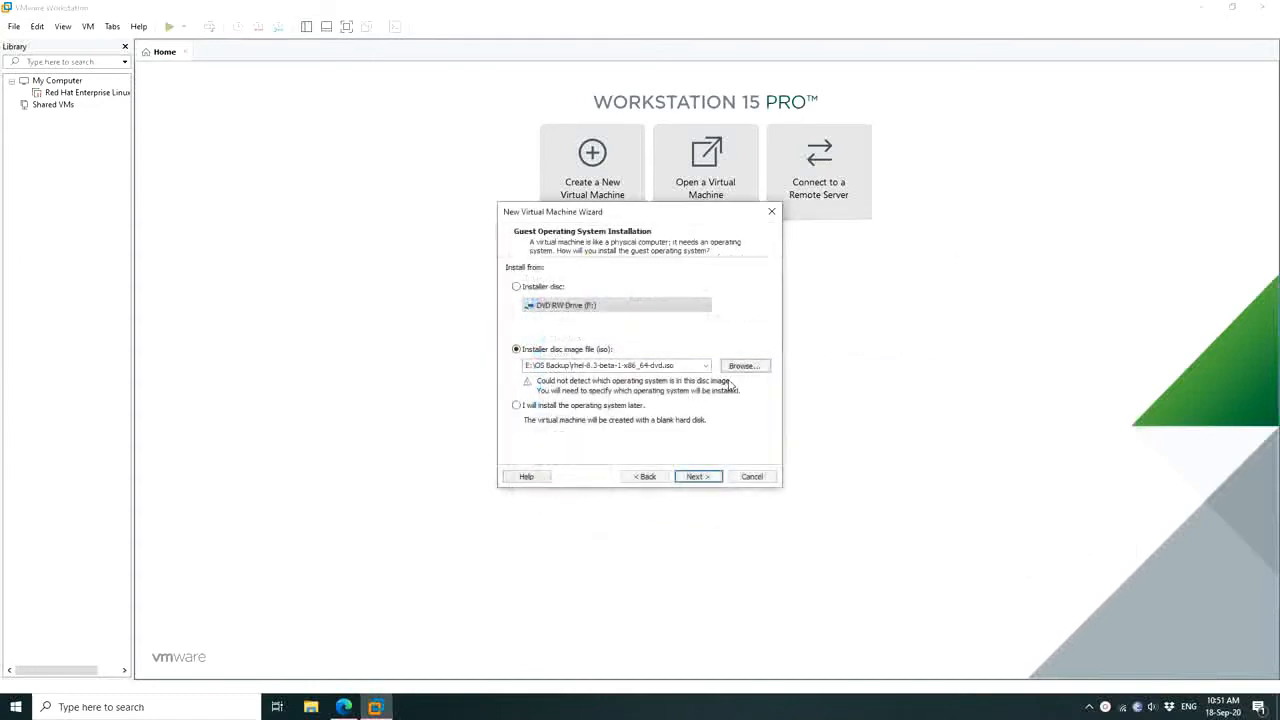
click(698, 477)
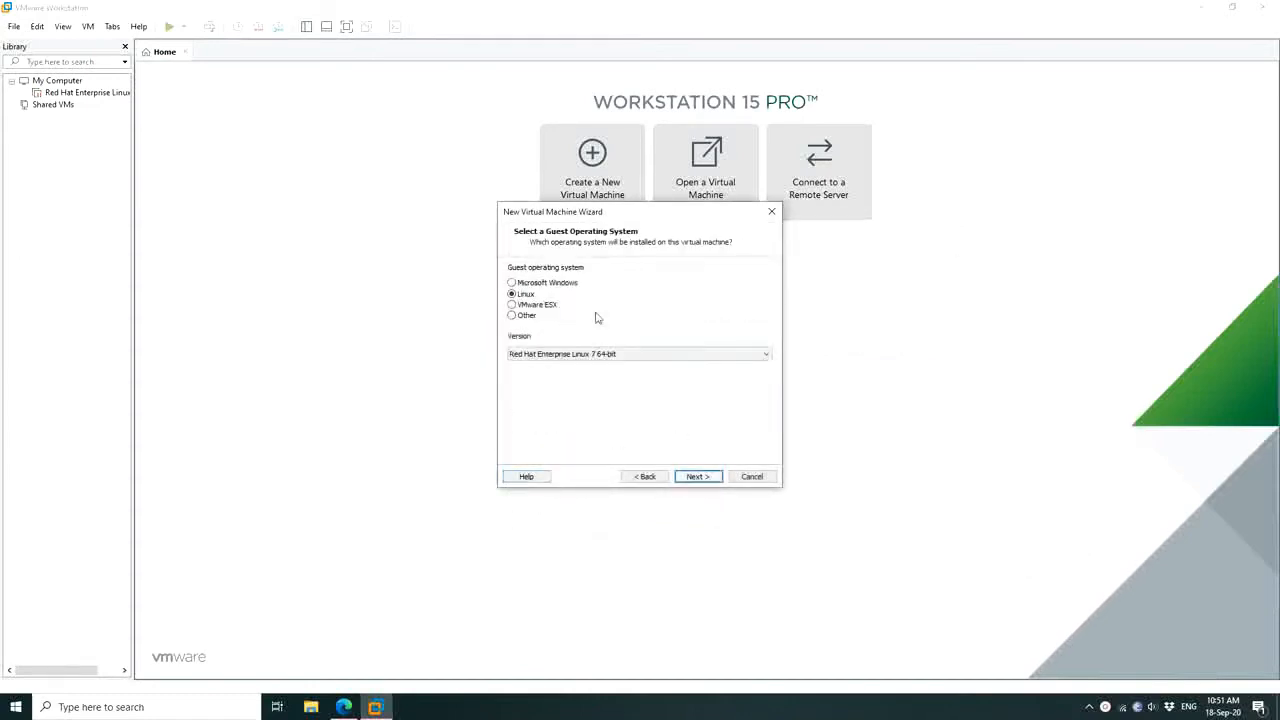
Set the guest operating system to Linux, Red Hat Enterprise Linux 7 64-bit
click(618, 355)
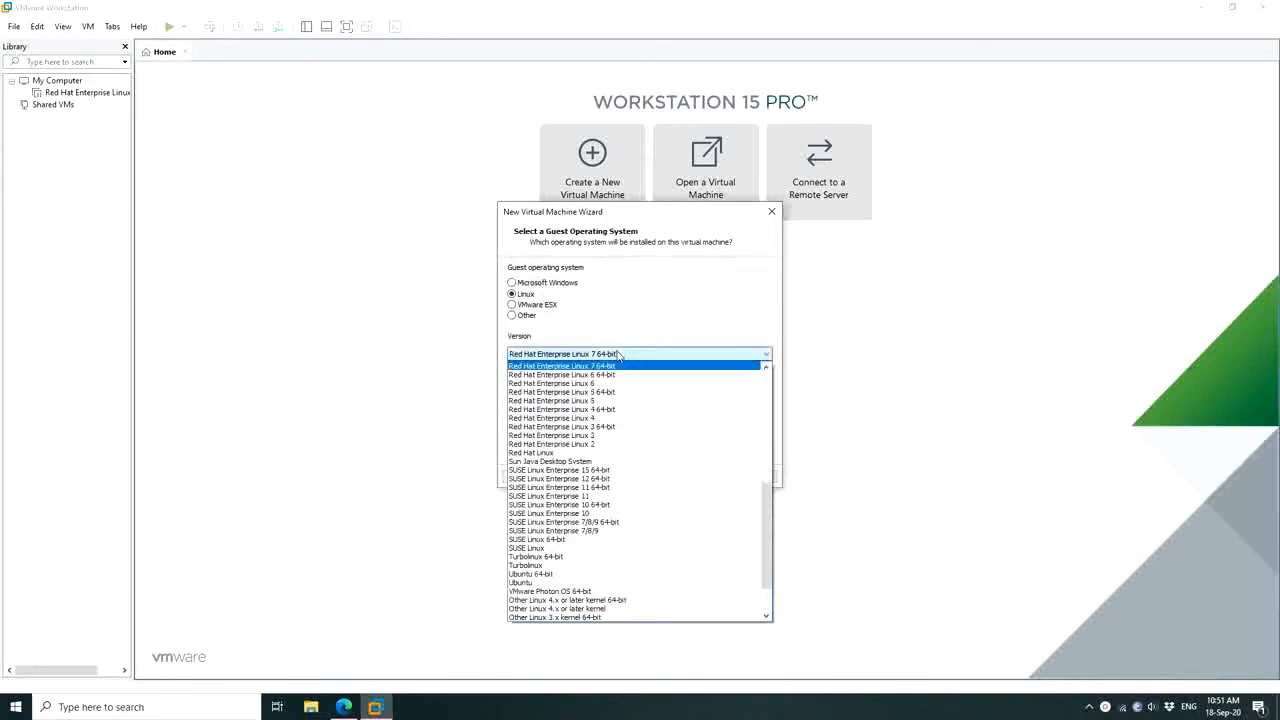
click(766, 371)
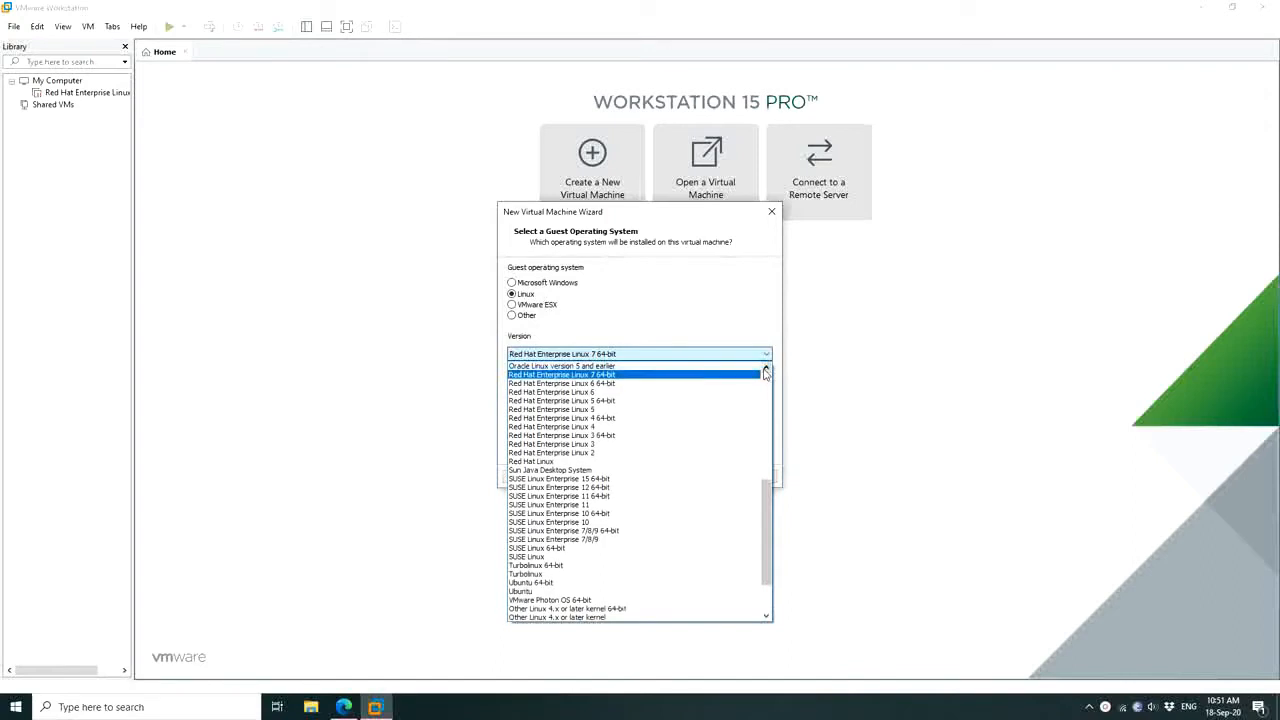
click(766, 371)
click(766, 371)
click(766, 371)
click(766, 371)
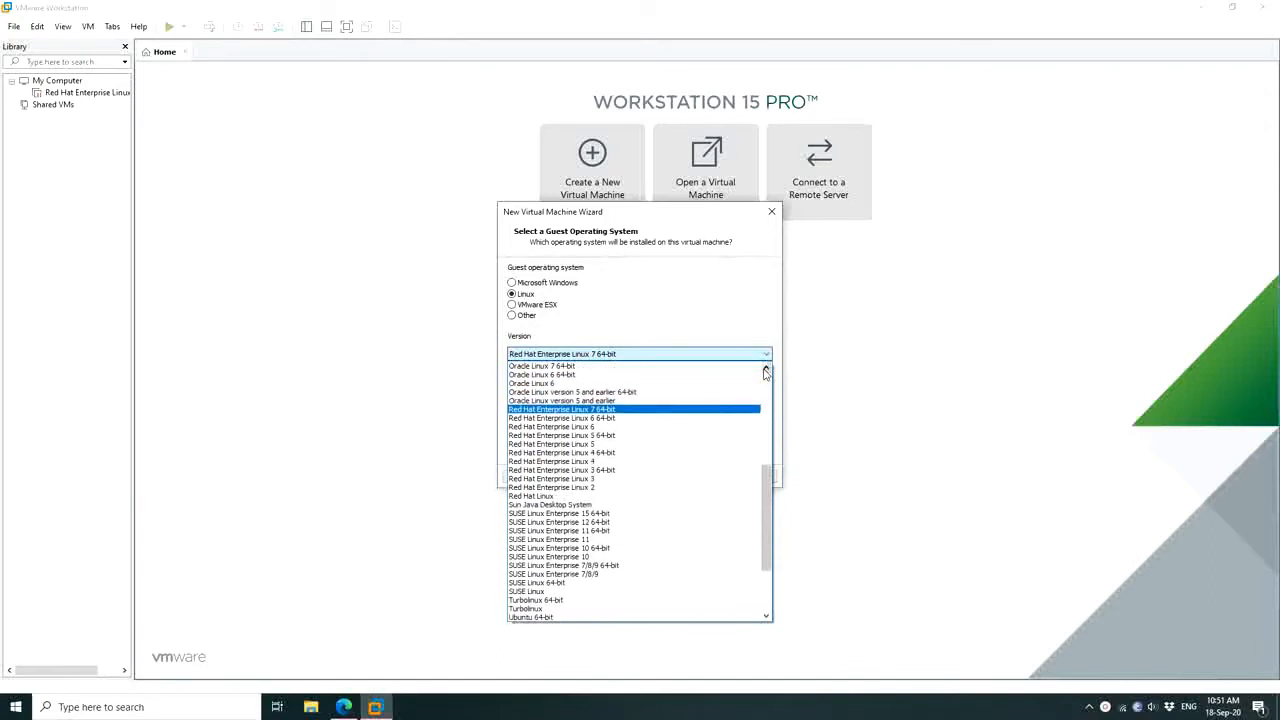
click(629, 411)
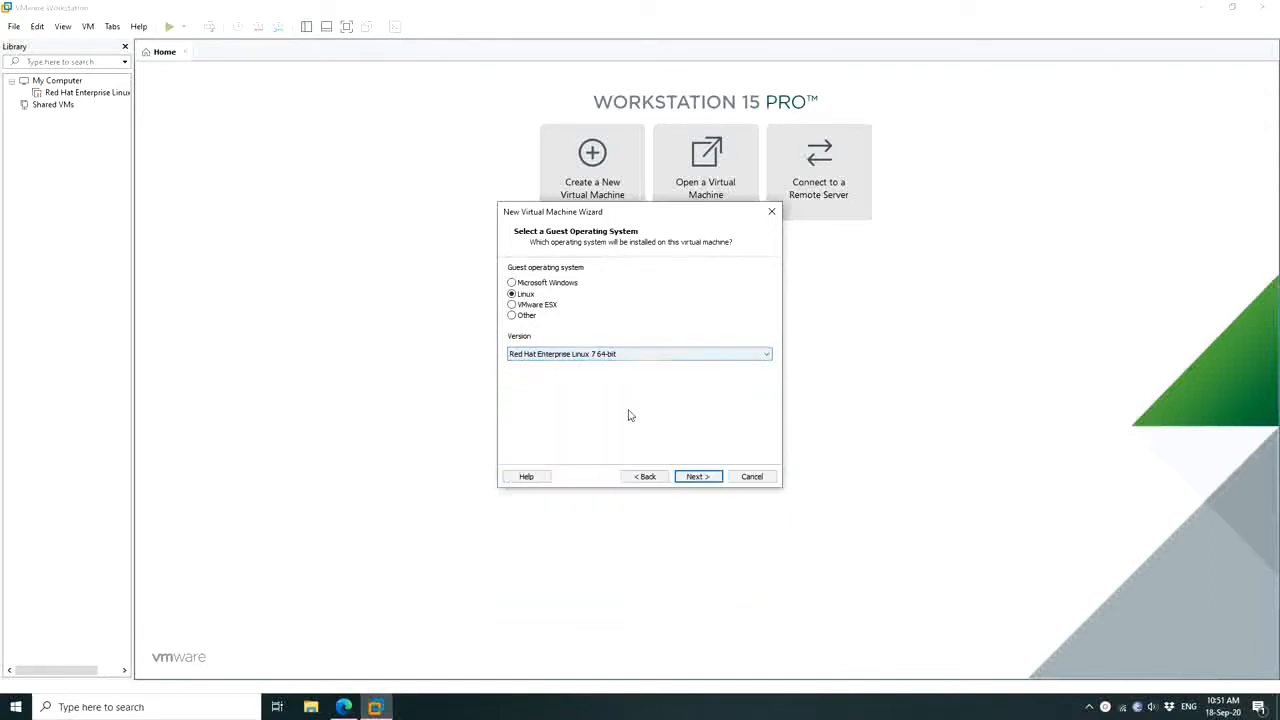
Name the virtual machine 'Red Hat Enterprise Linux 8.3 64-bit'
click(696, 477)
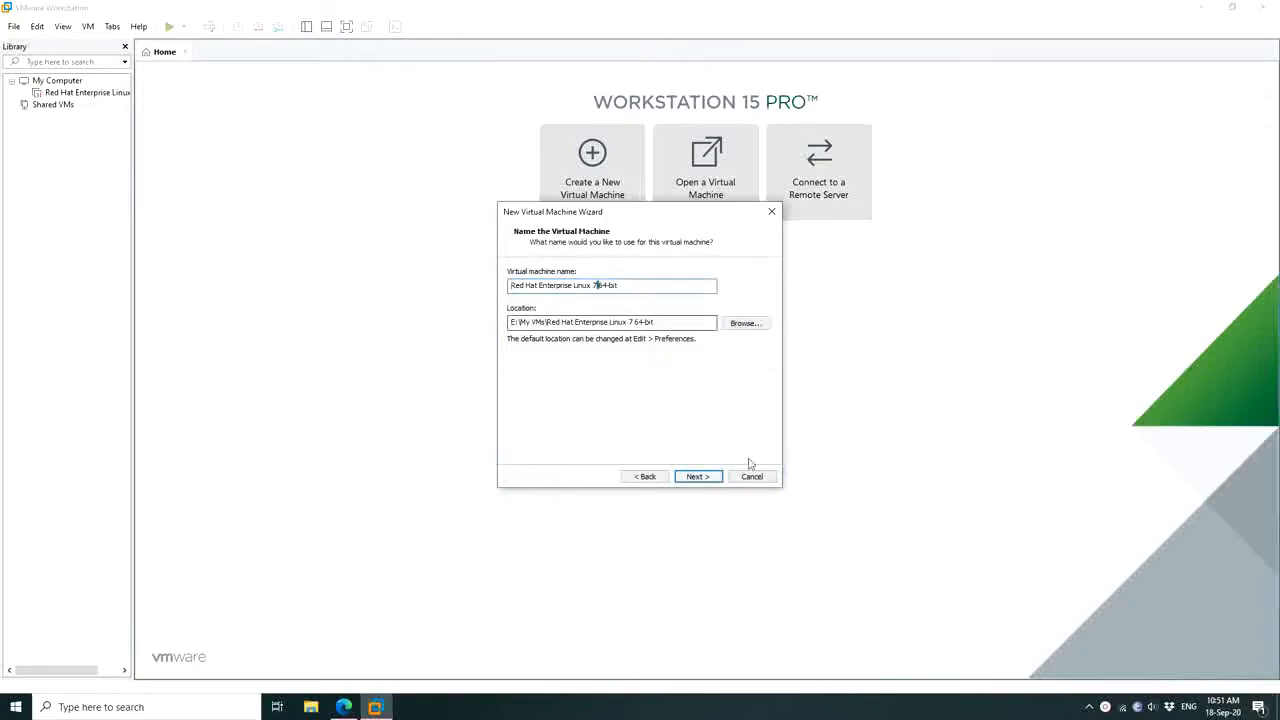
key(shift+Right)
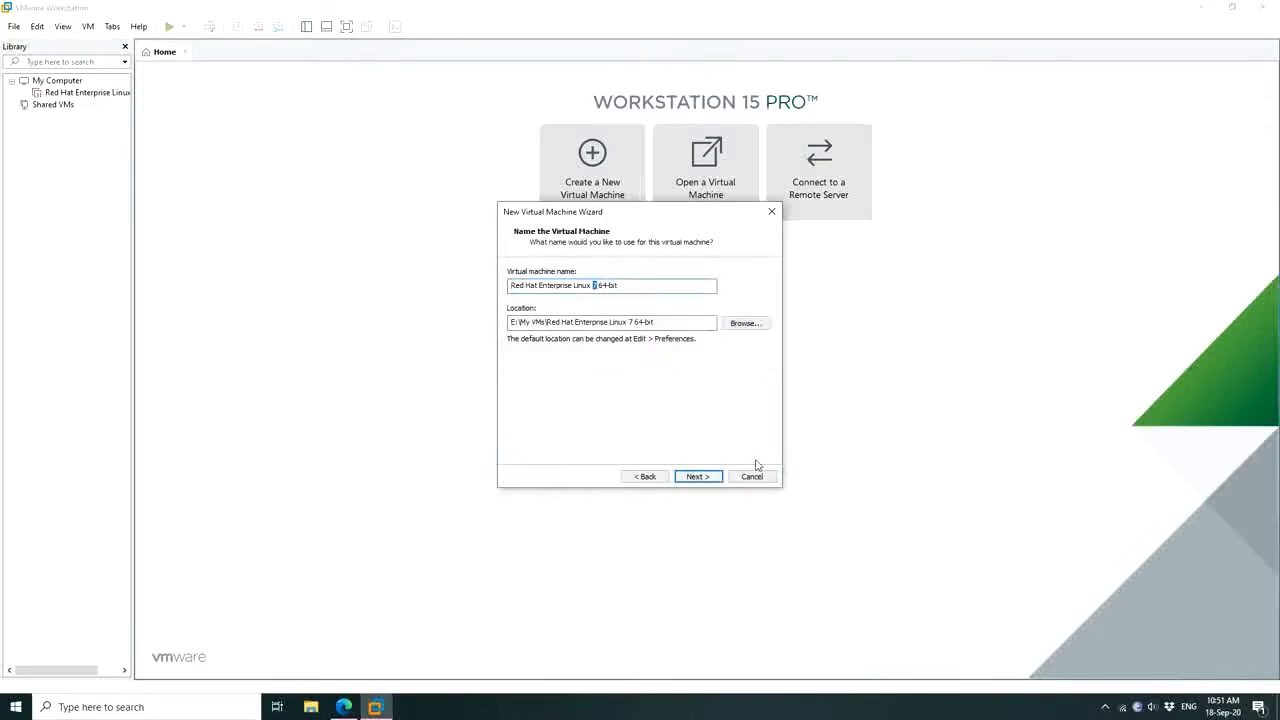
text(8.3)
Give the VM 2 processors with 2 cores per processor
click(706, 477)
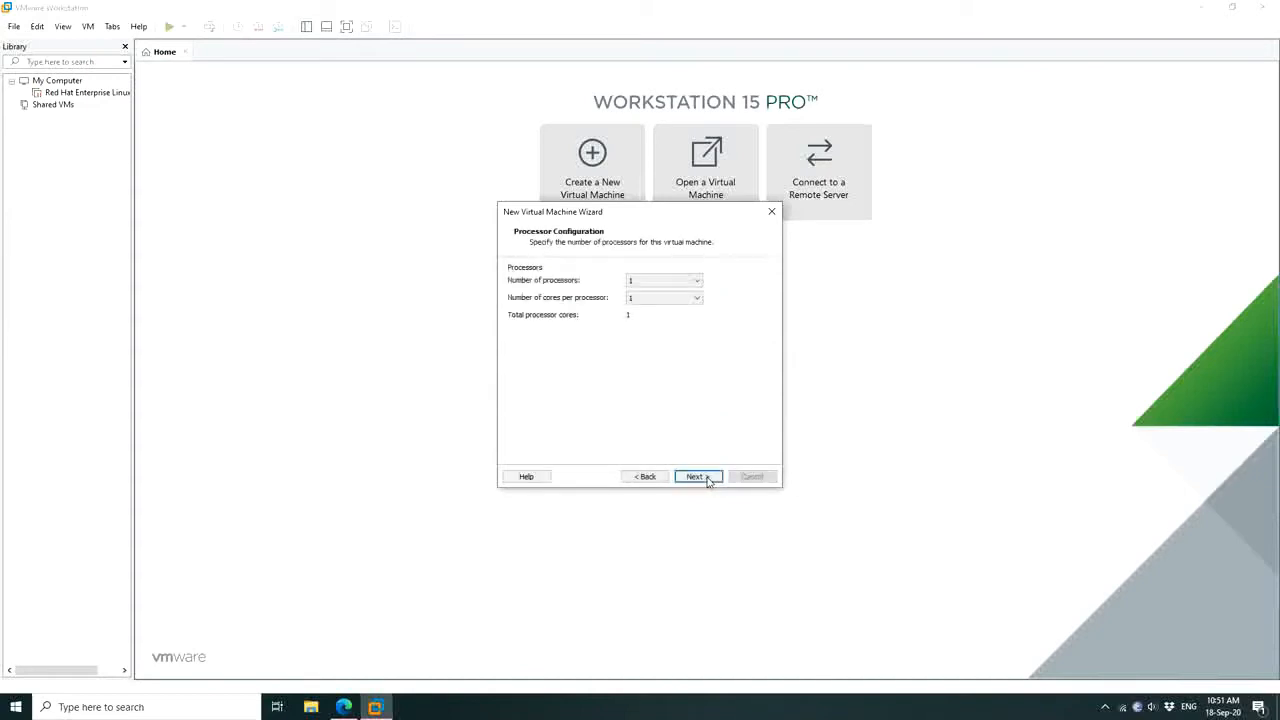
click(665, 282)
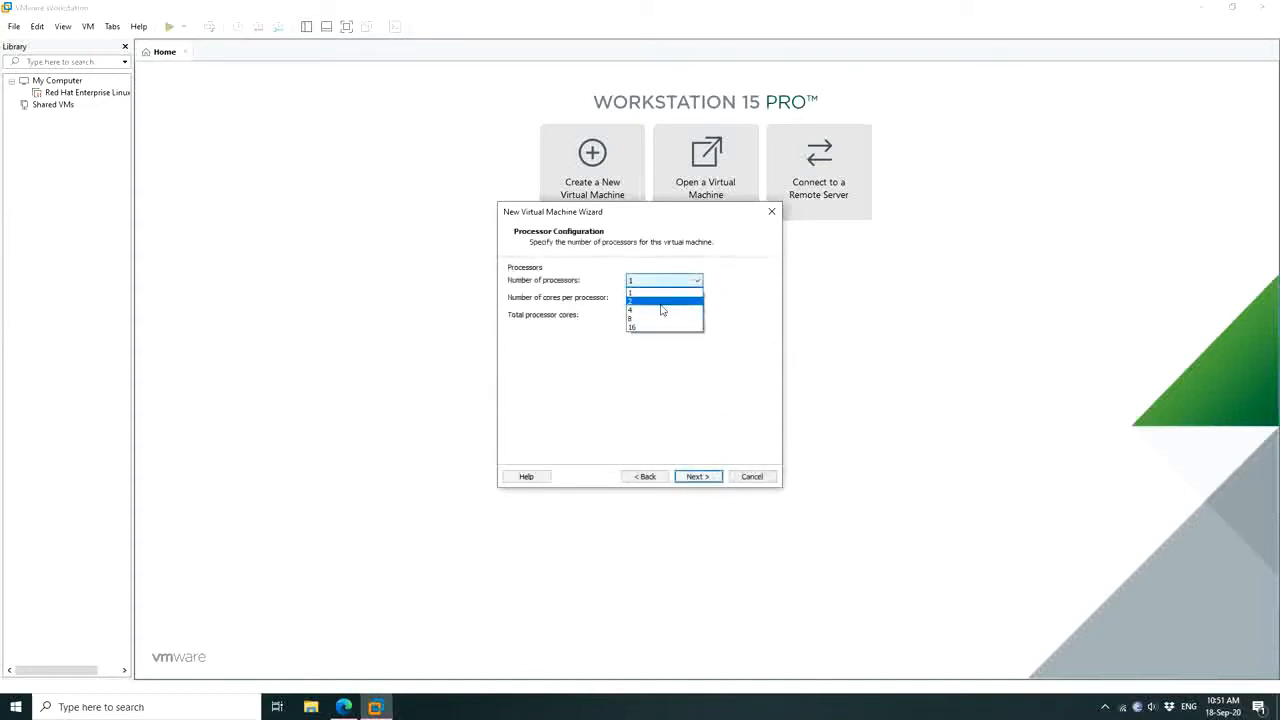
click(661, 301)
click(662, 298)
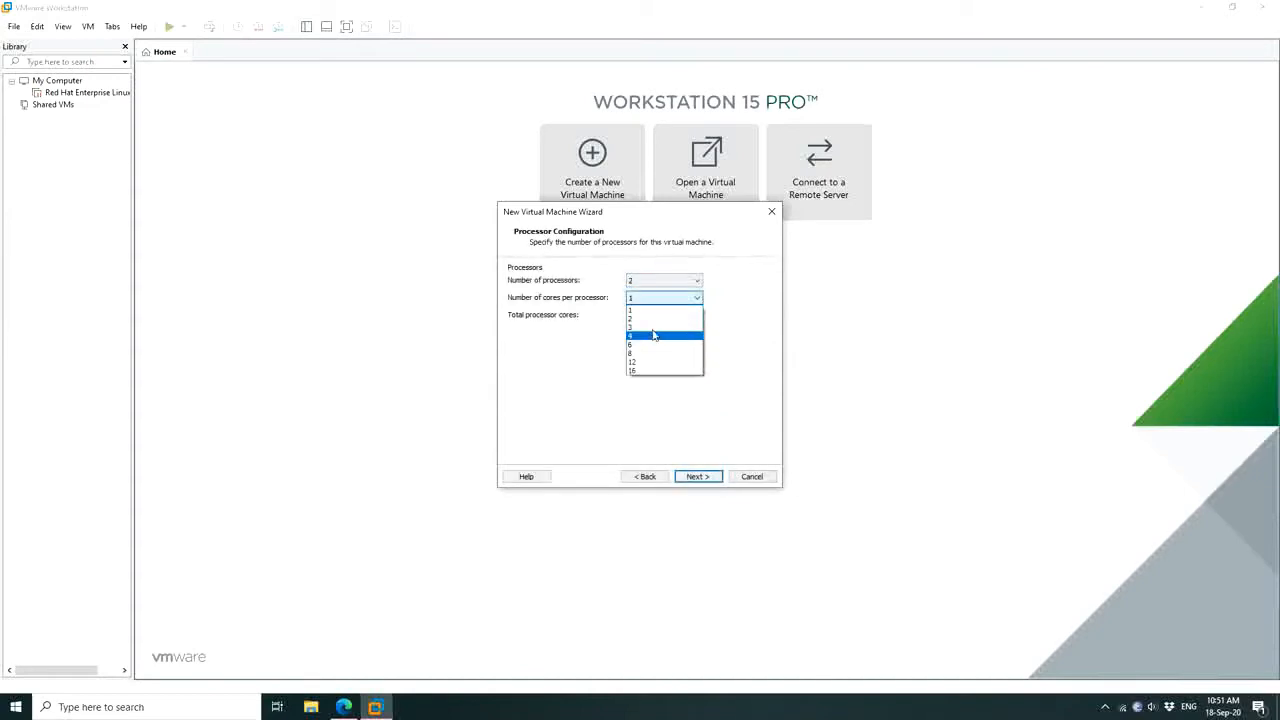
click(655, 336)
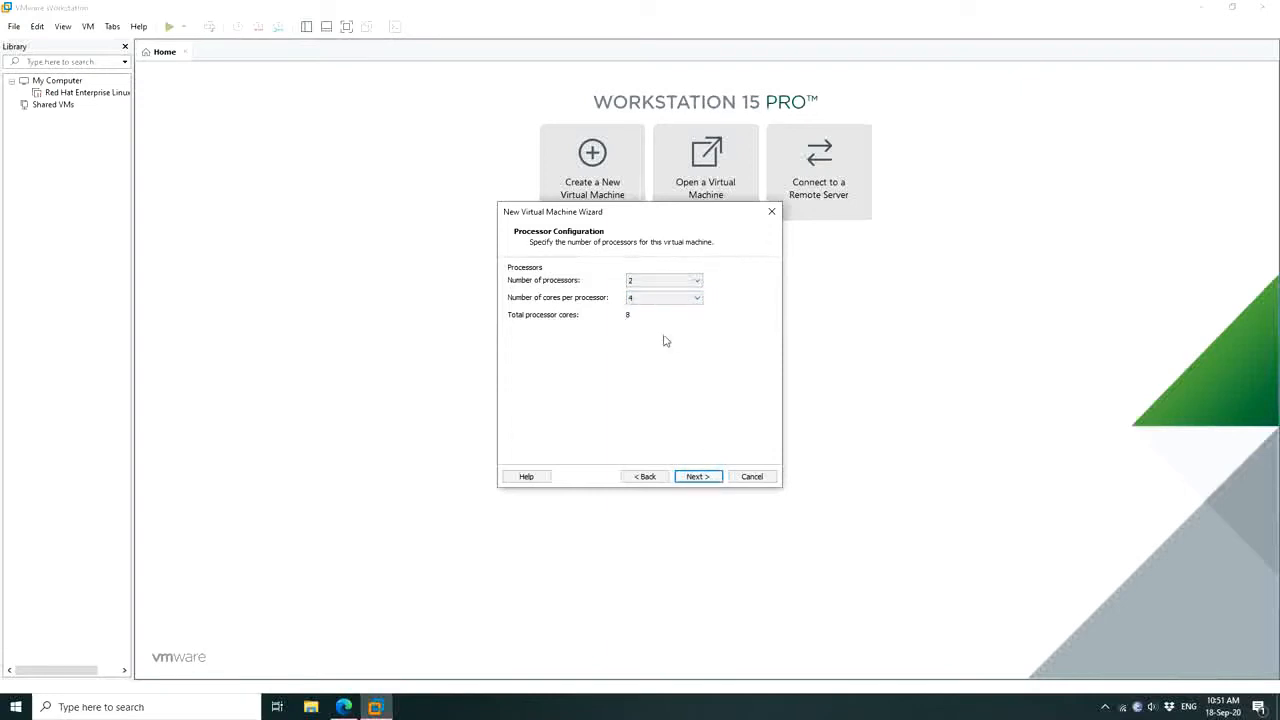
click(650, 298)
click(647, 320)
Keep 2048 MB memory and NAT networking
click(697, 476)
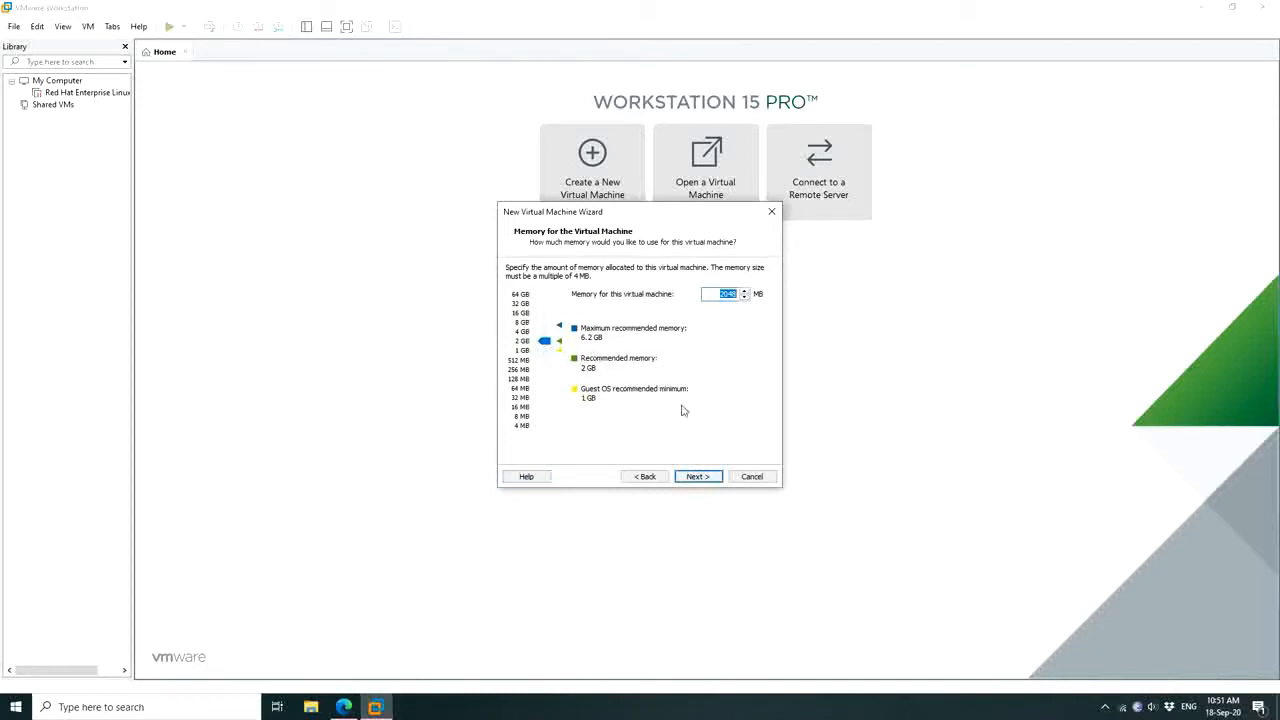
click(697, 476)
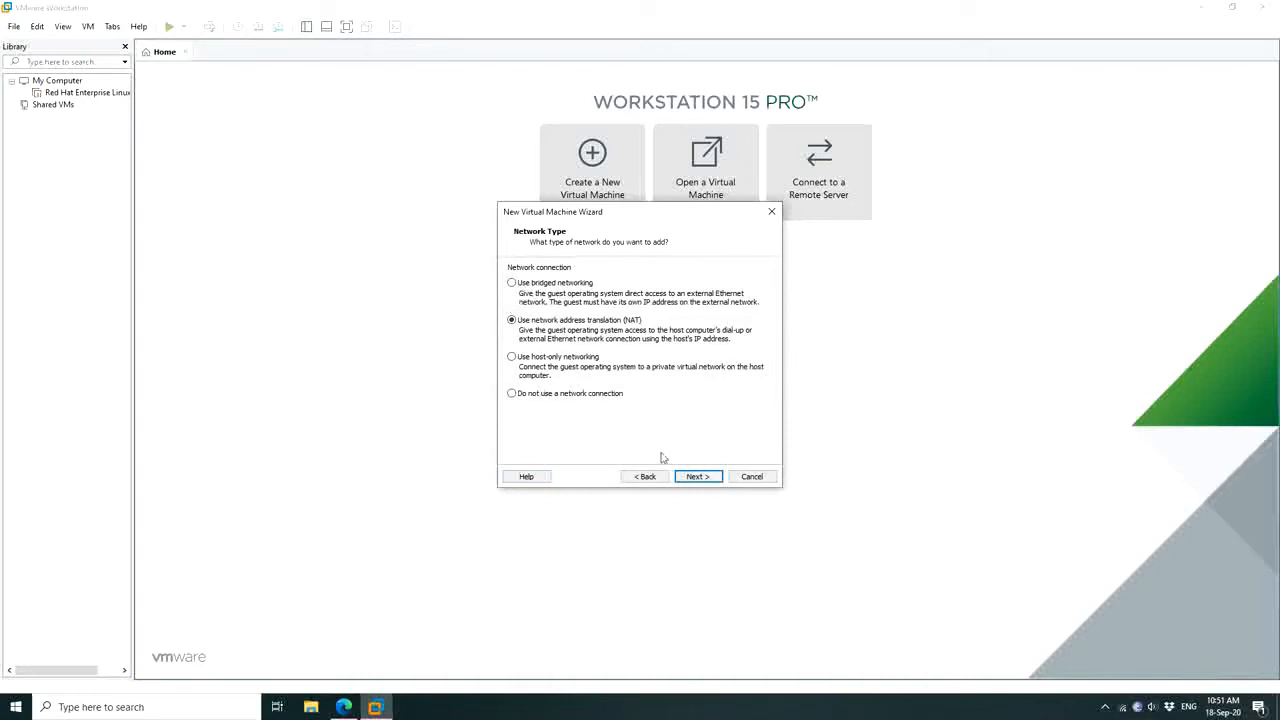
click(697, 476)
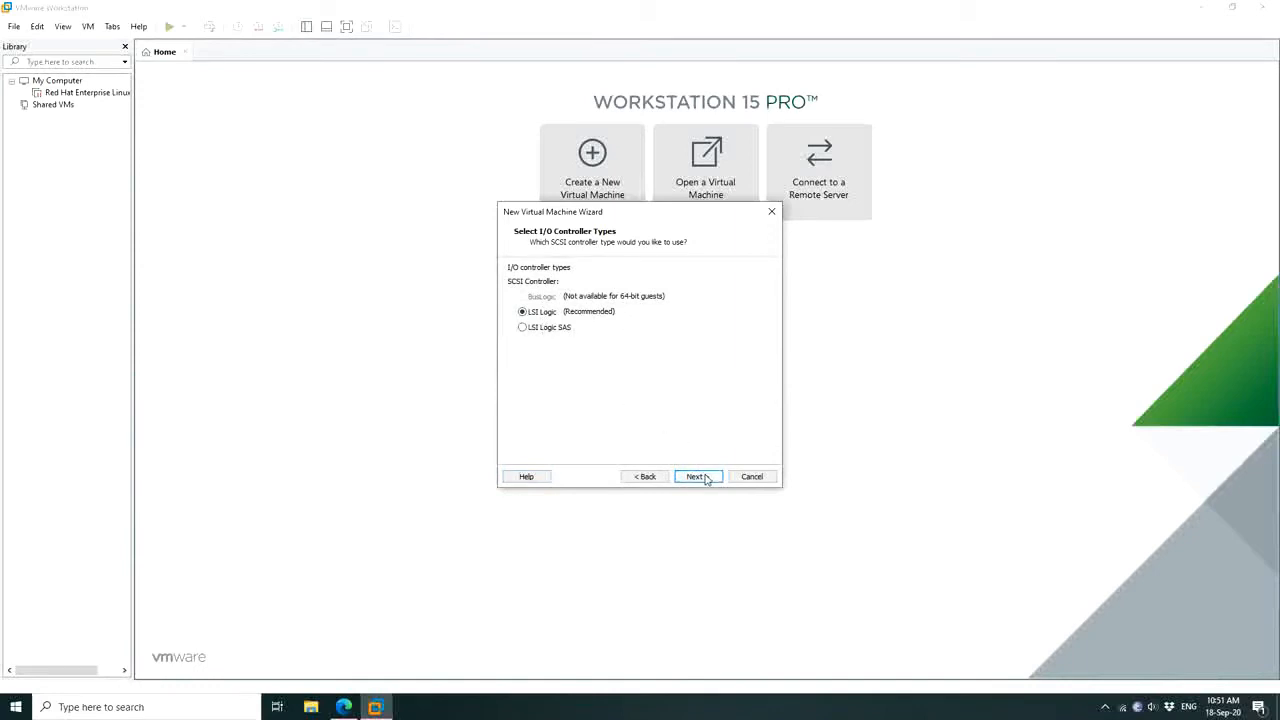
Keep the LSI Logic controller, SCSI disk type, and a new 20 GB split virtual disk
click(697, 476)
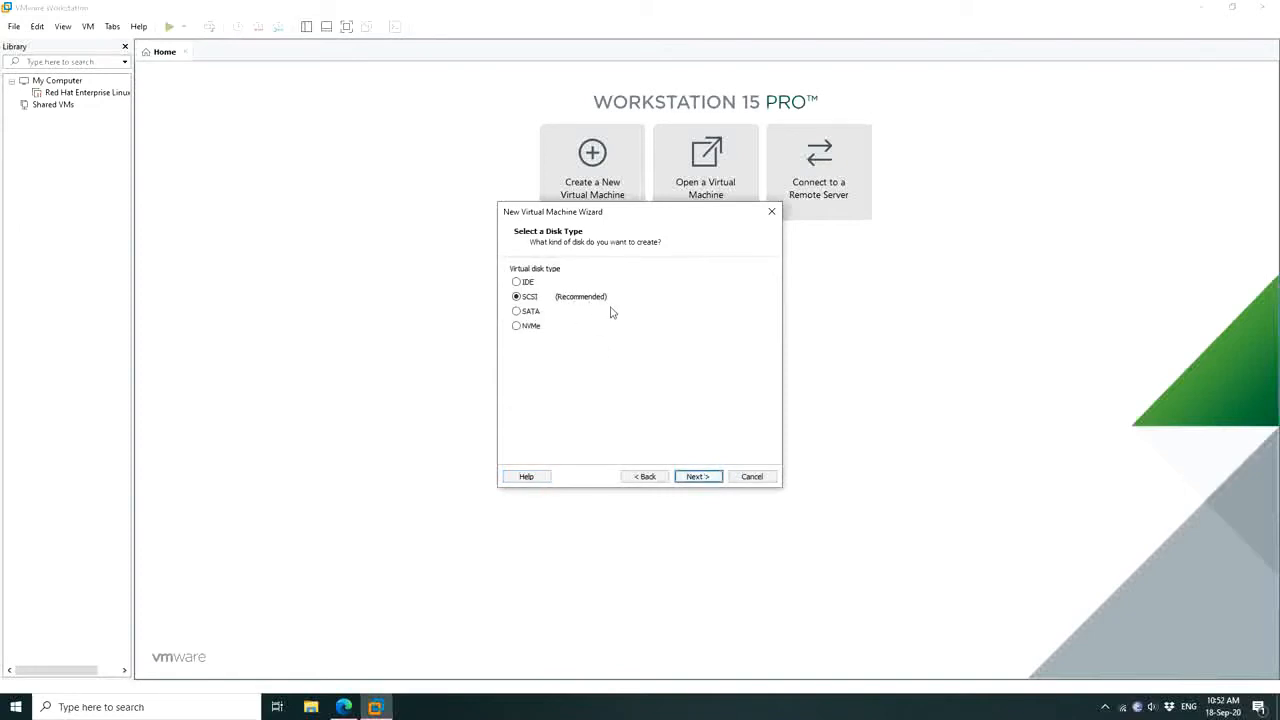
click(695, 477)
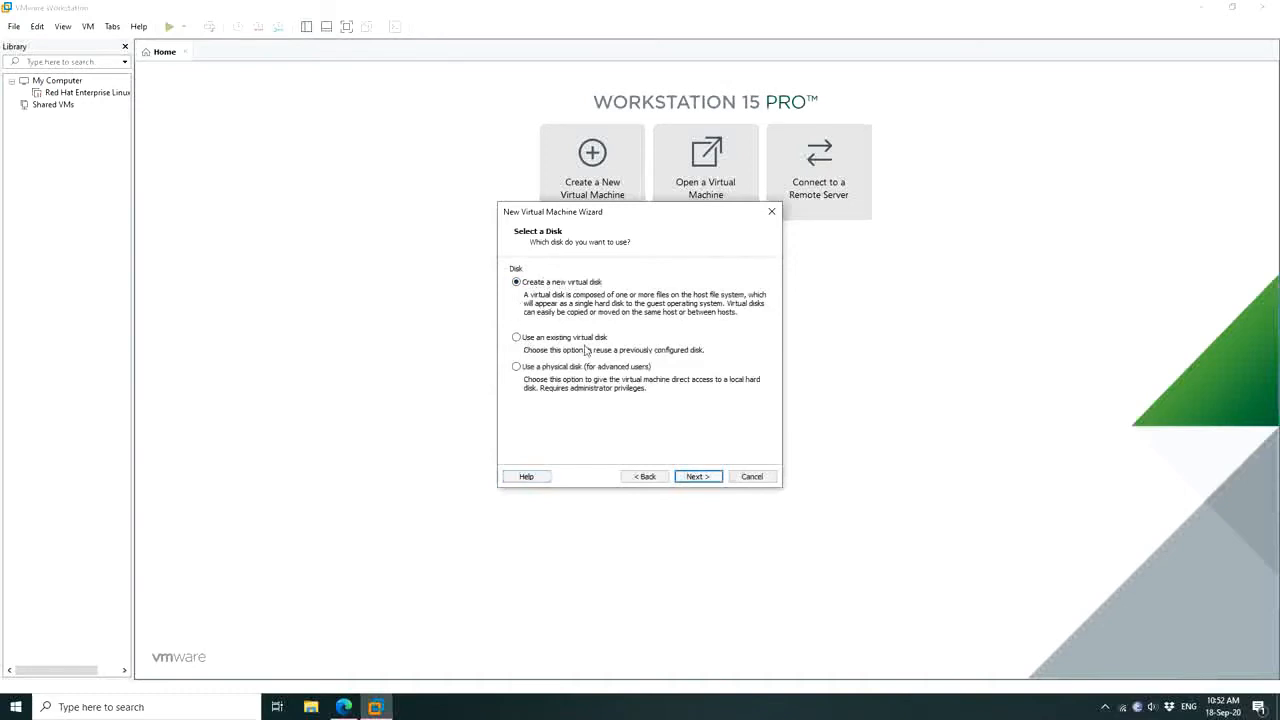
click(699, 477)
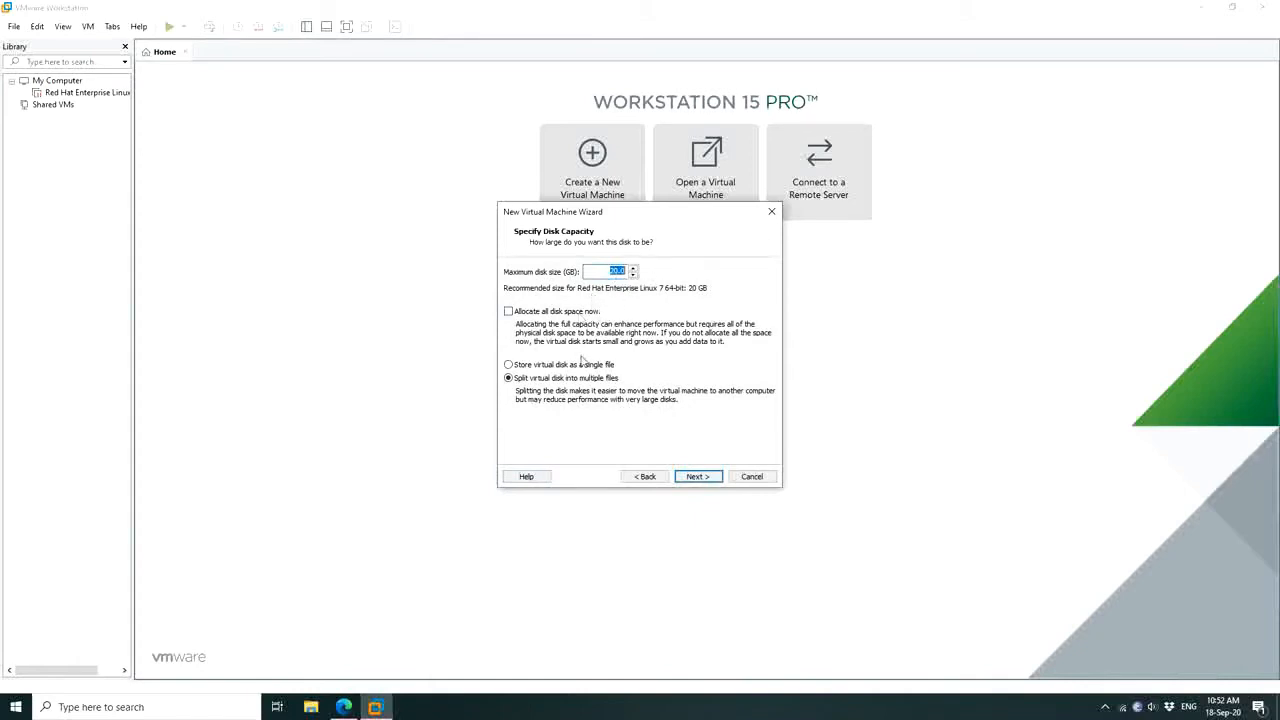
click(694, 477)
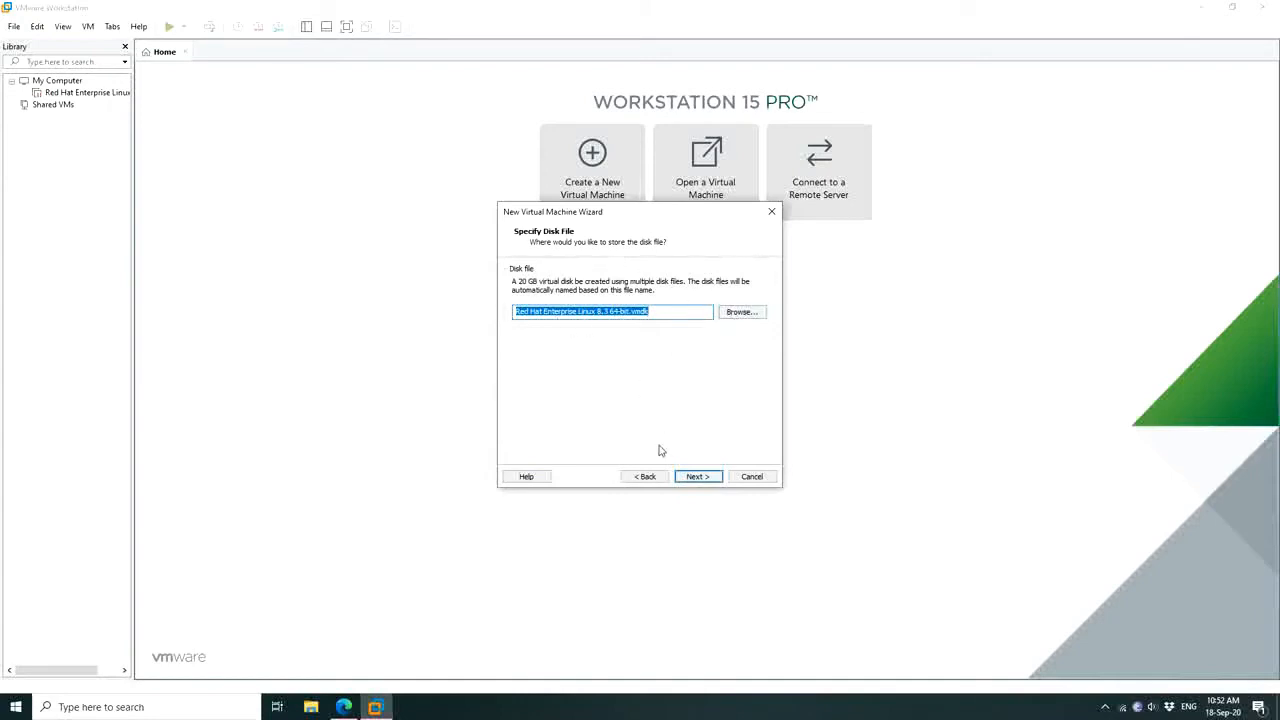
Accept the default disk file name, review the summary, and create the virtual machine
click(699, 477)
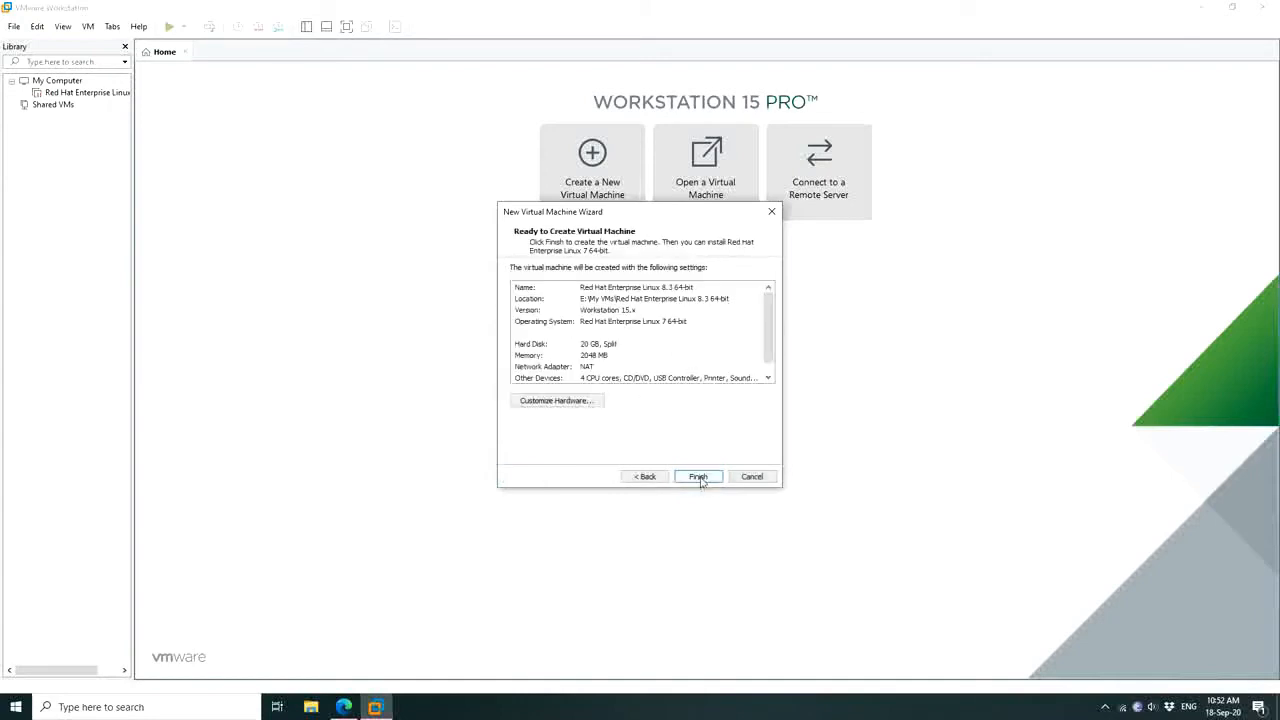
click(645, 477)
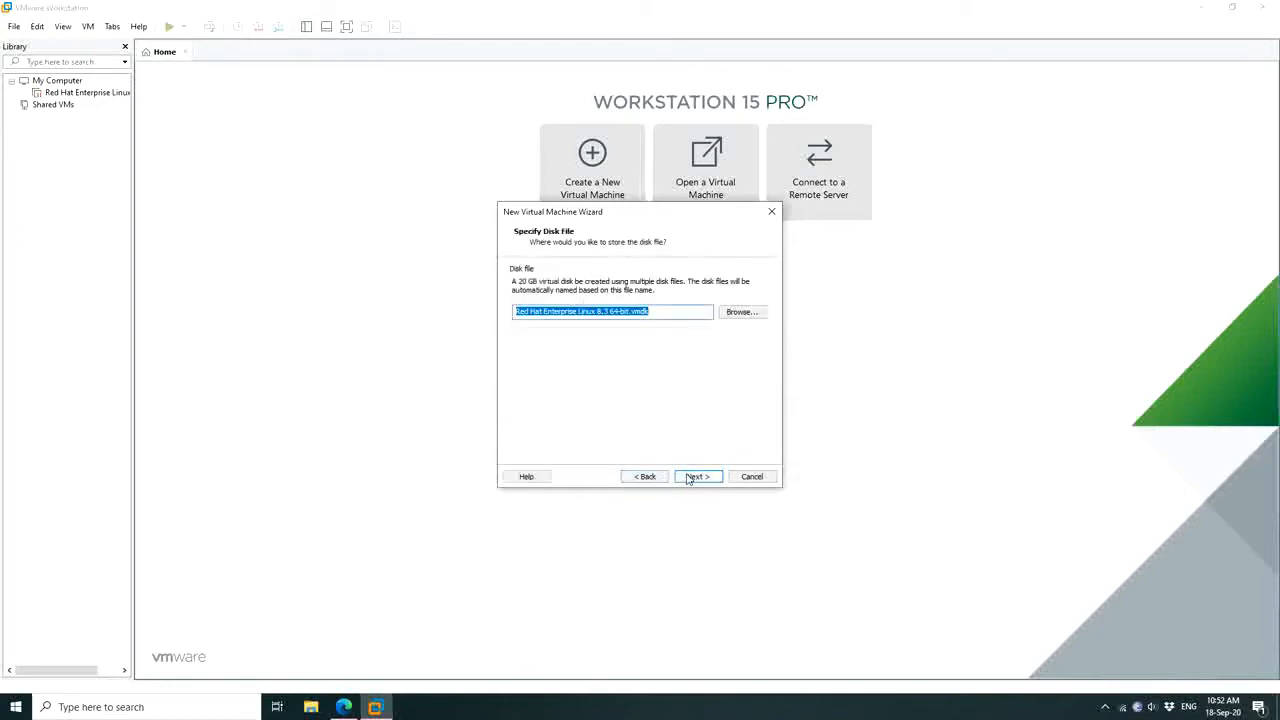
click(688, 477)
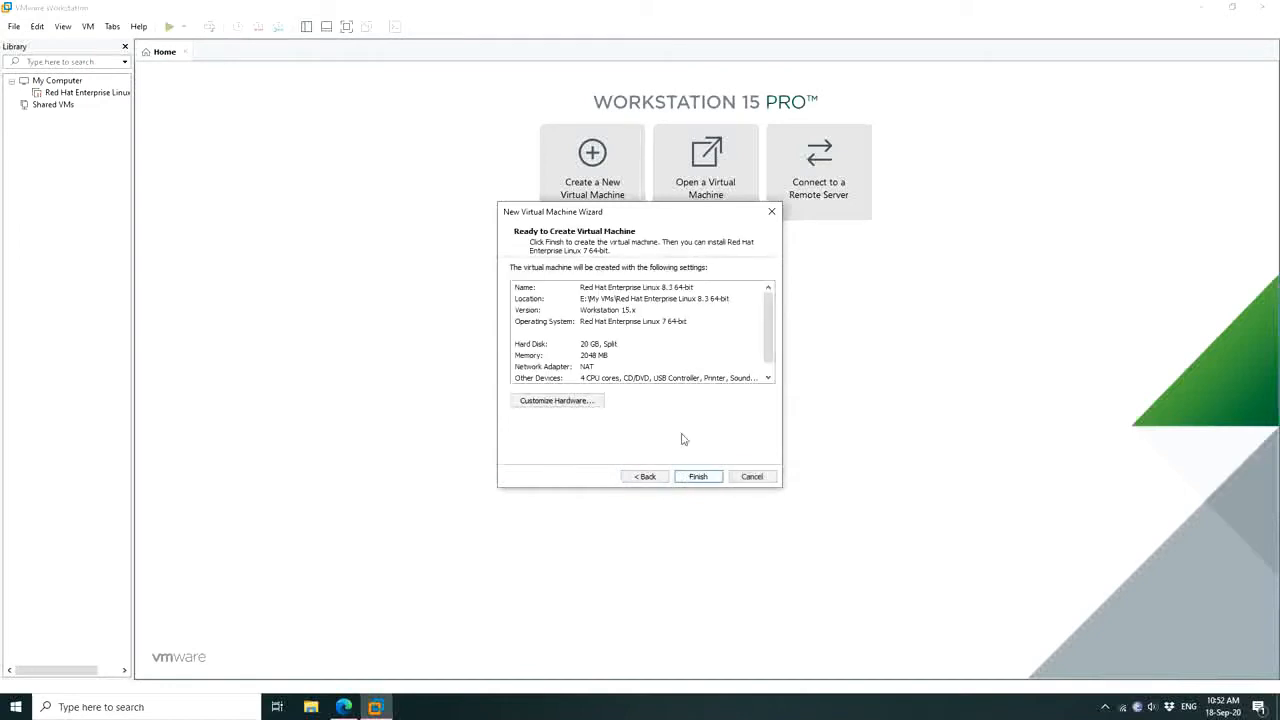
scroll(667, 339, down, 1)
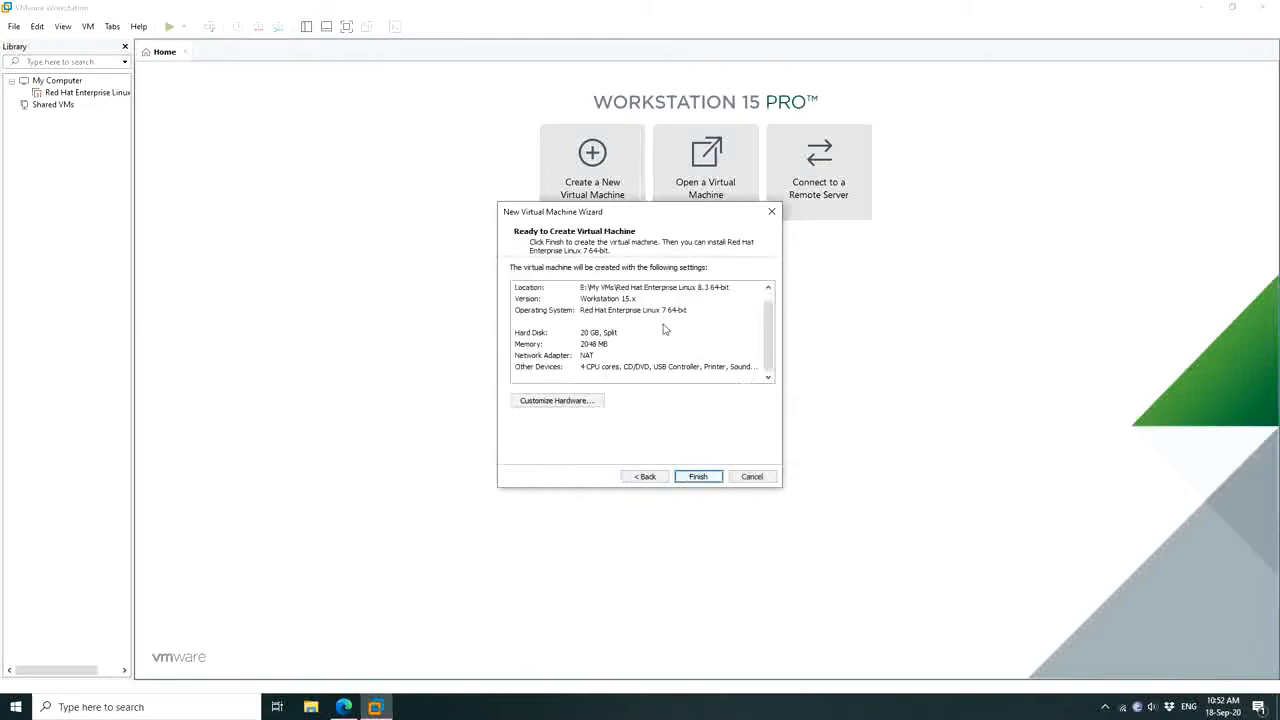
click(698, 482)
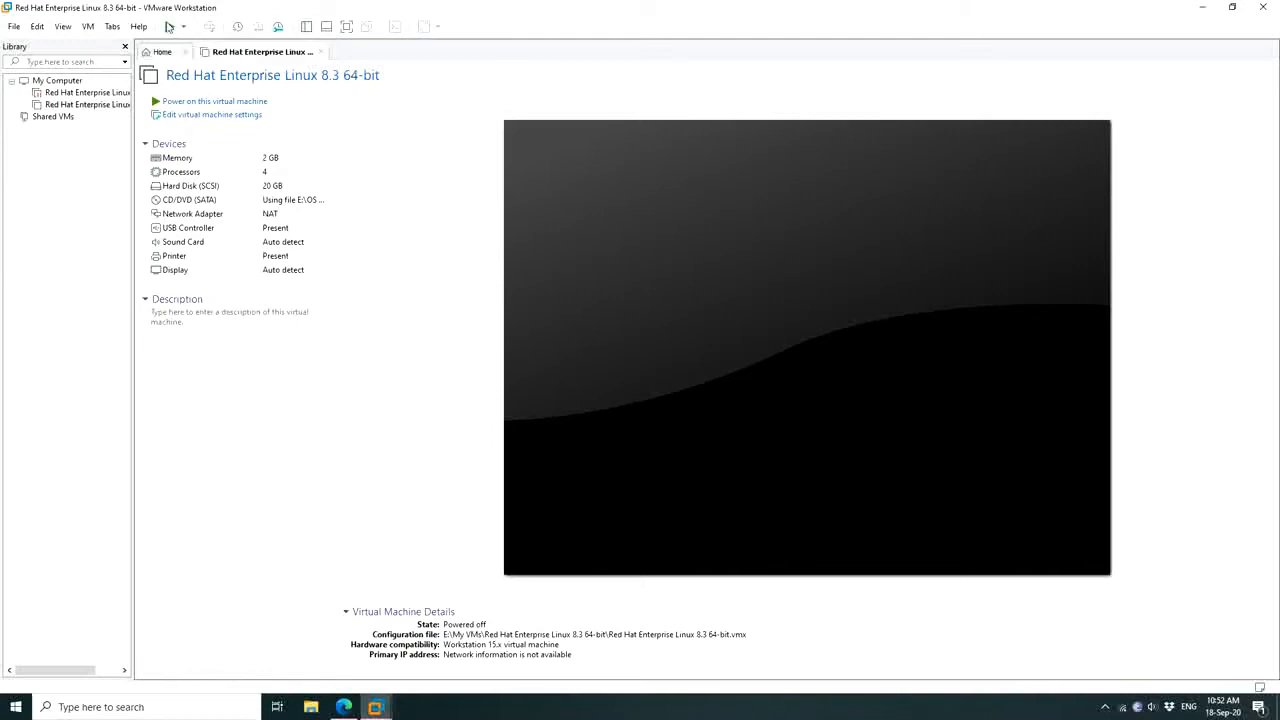
Power on the VM and boot the 'Install Red Hat Enterprise Linux 8.3' menu entry
click(169, 27)
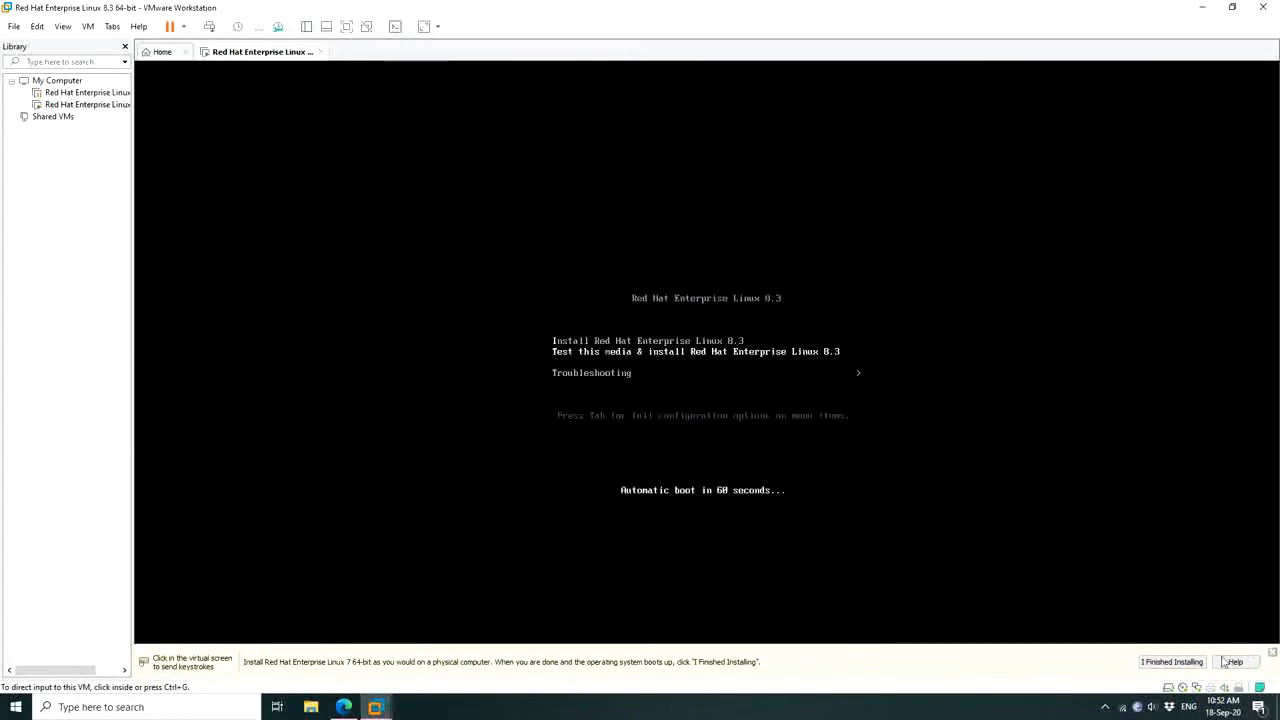
click(1270, 652)
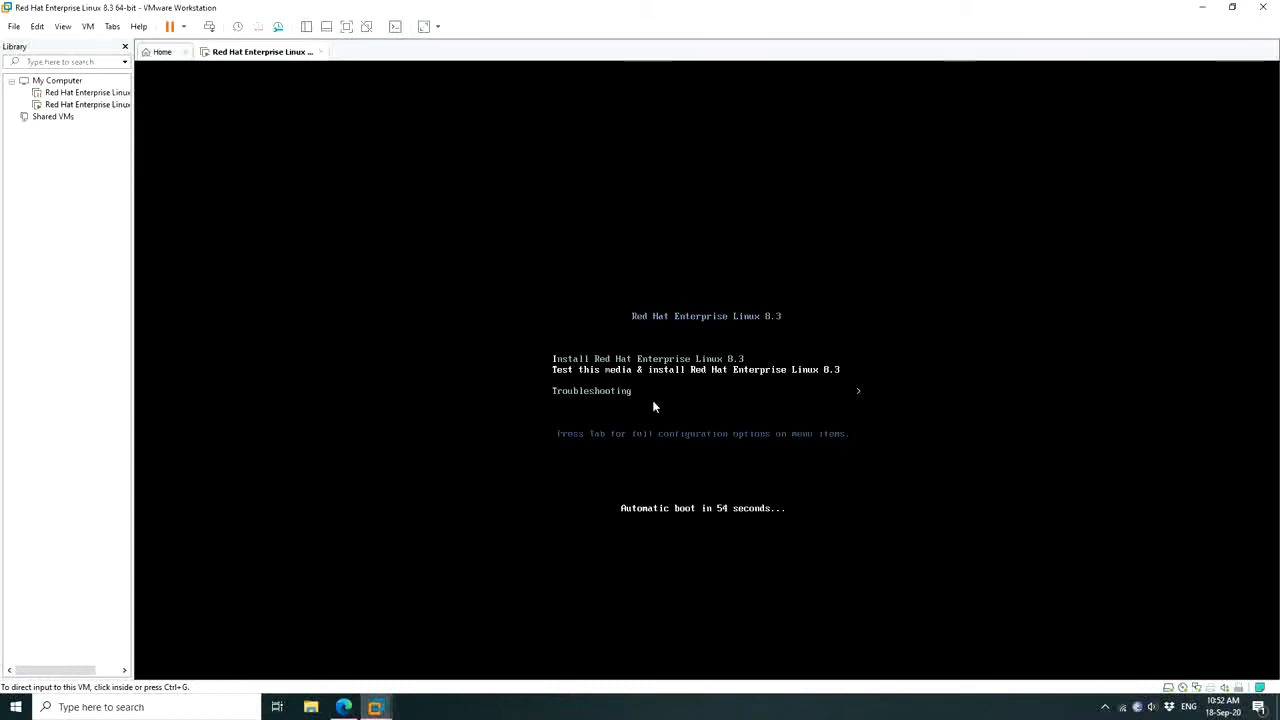
click(941, 532)
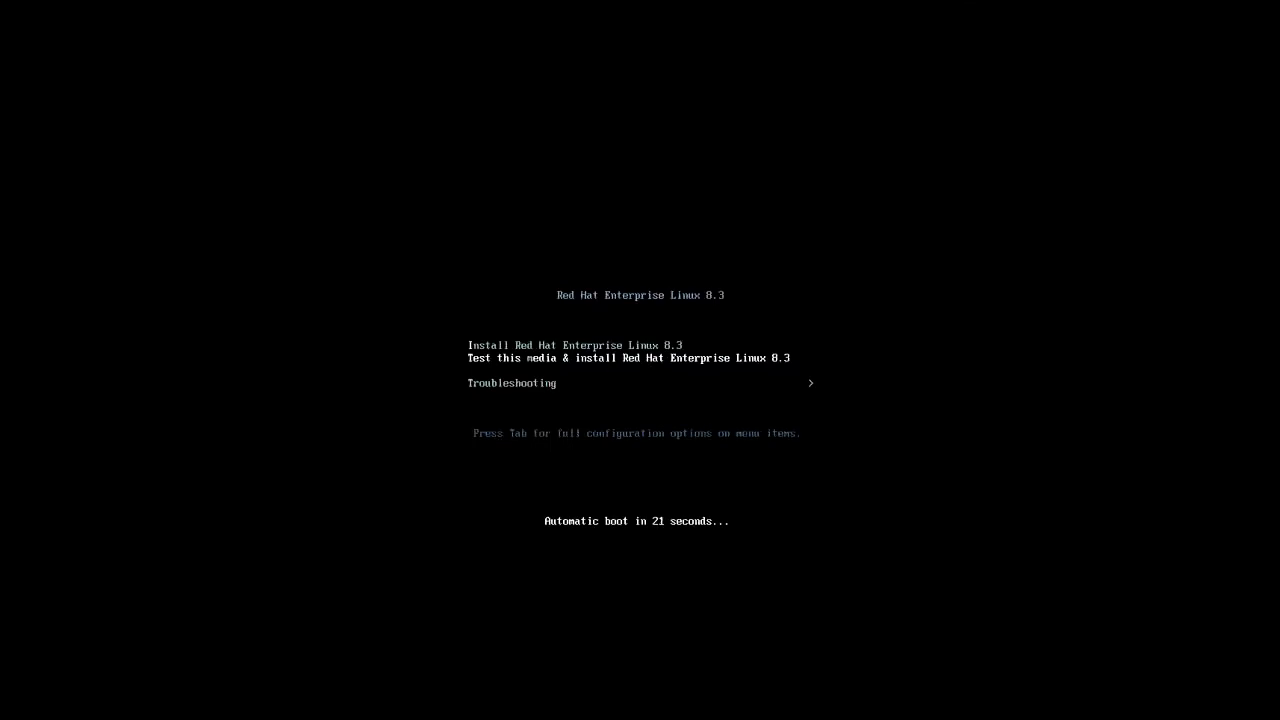
key(Down)
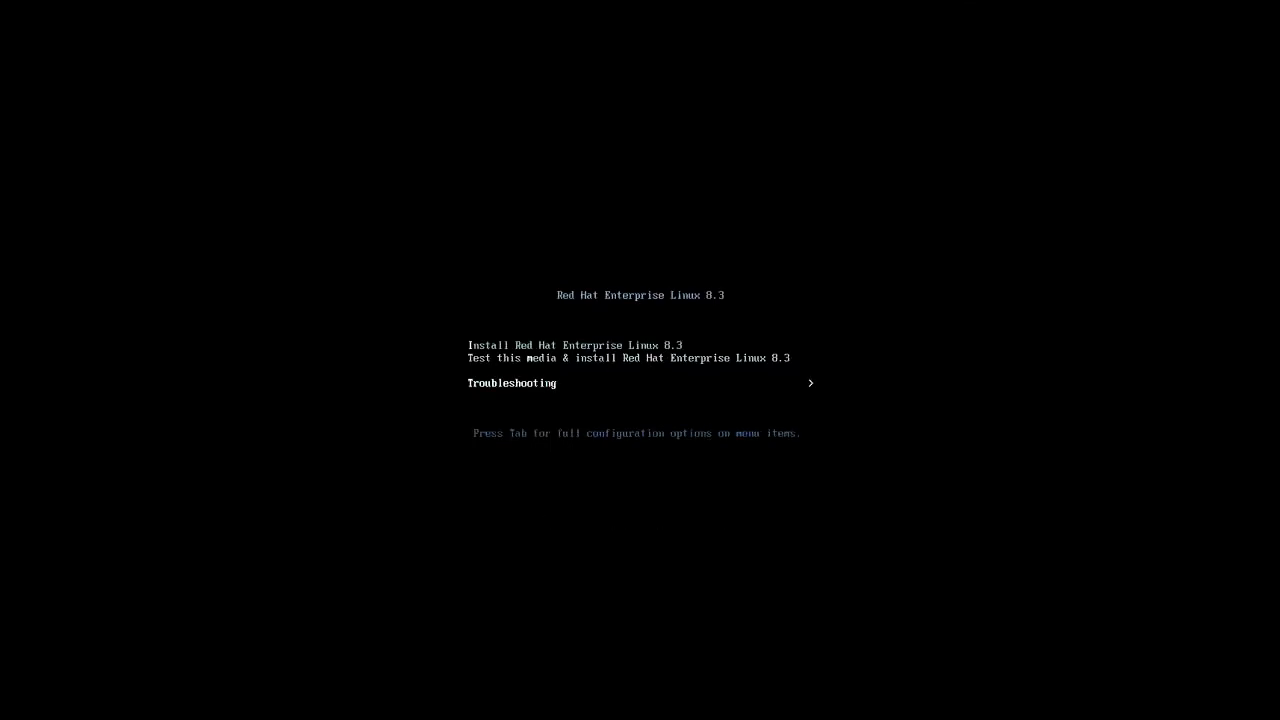
key(Up)
key(Up)
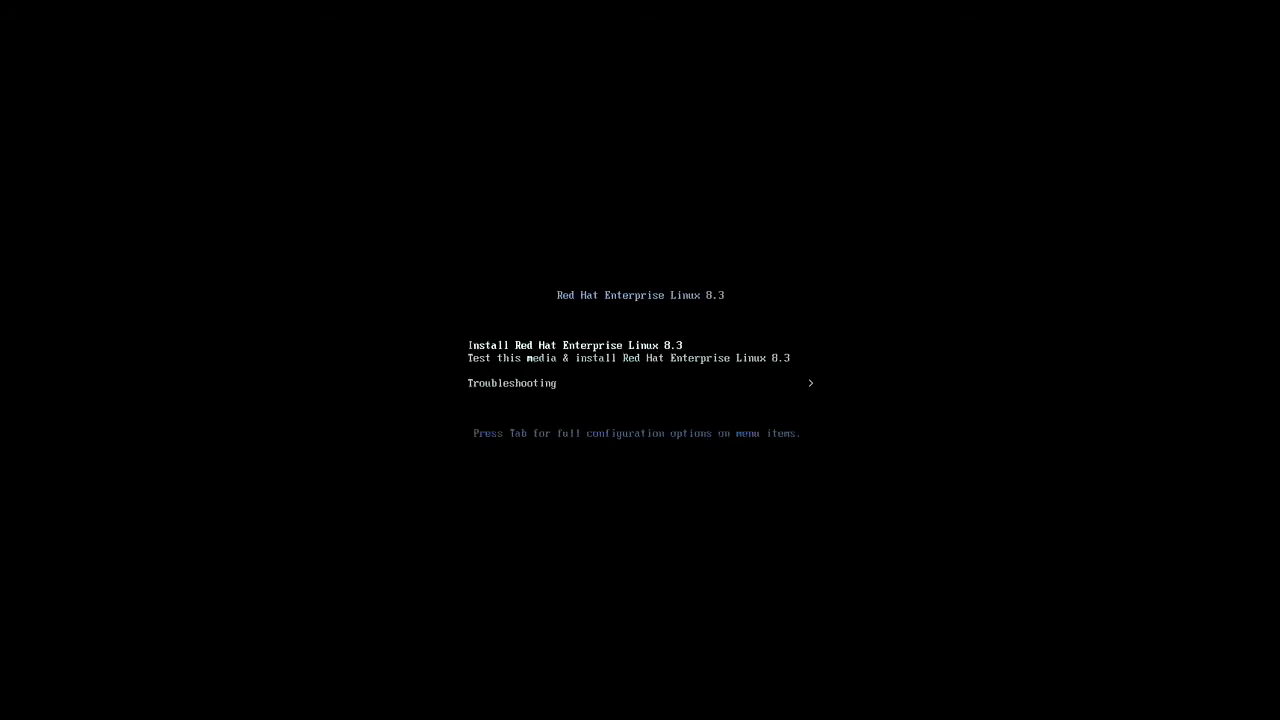
key(Down)
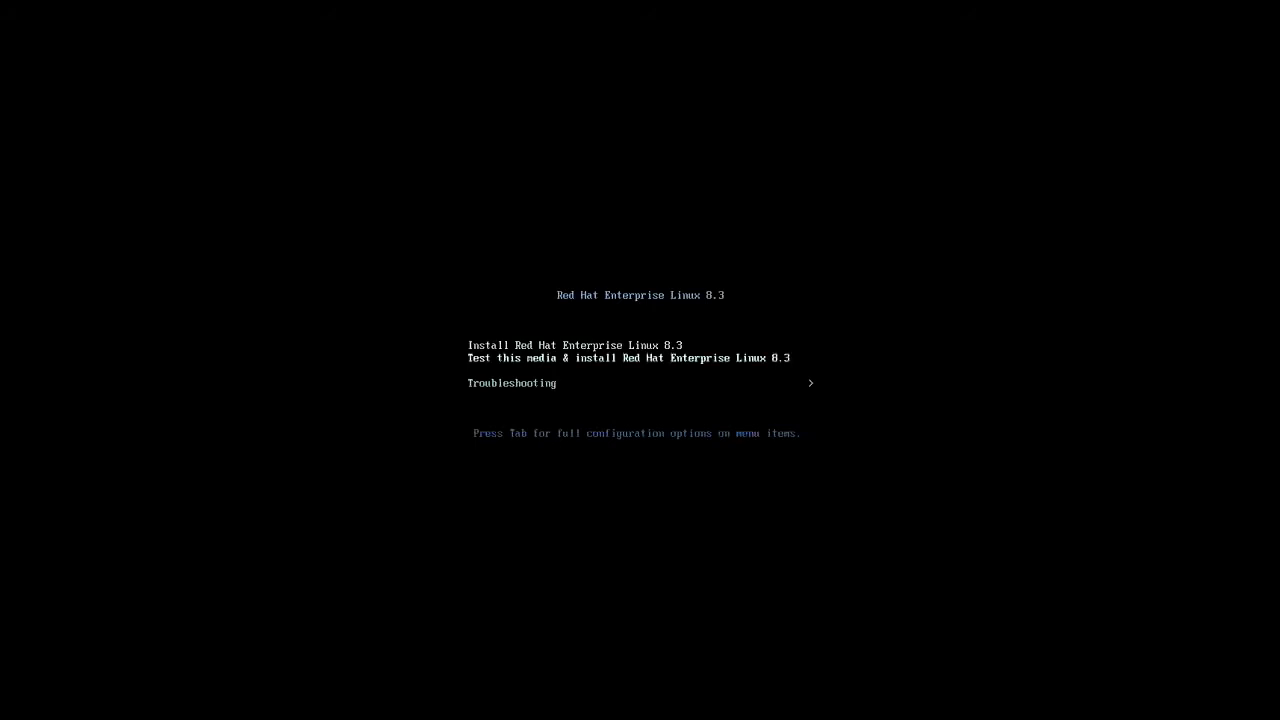
key(Up)
key(Return)
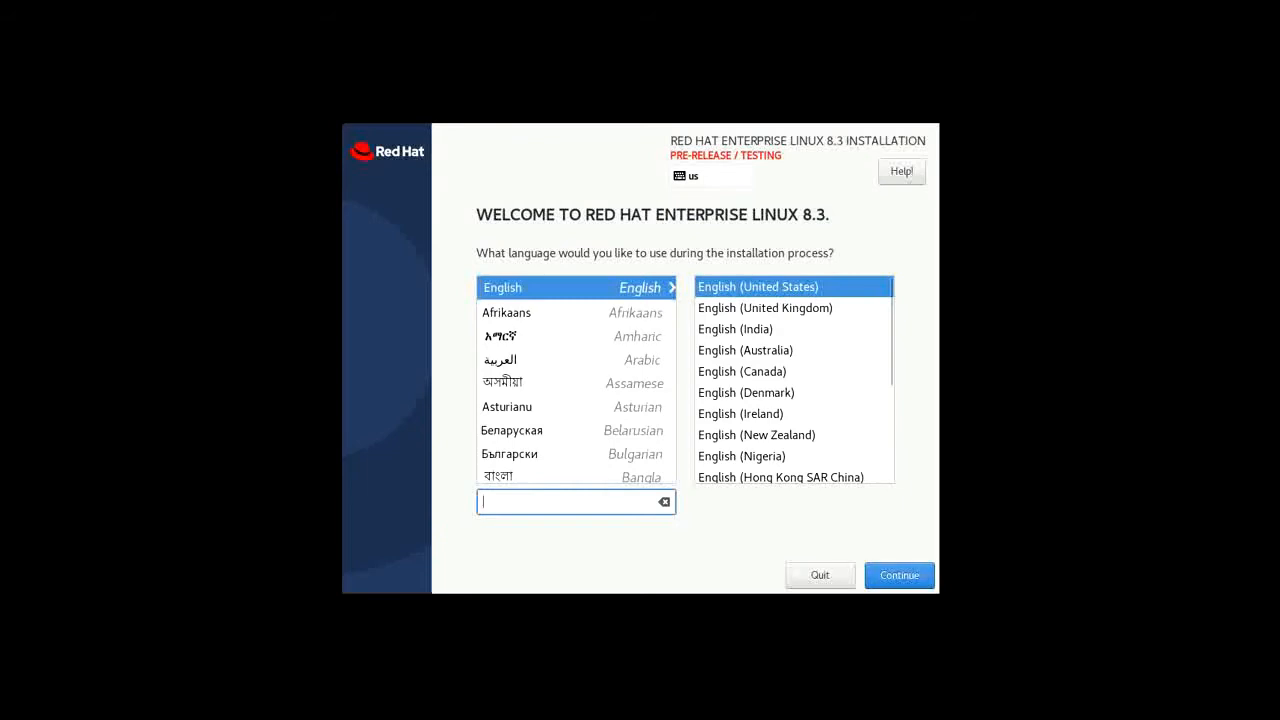
Keep English (United States) as the installer language and accept the pre-release warning
click(899, 575)
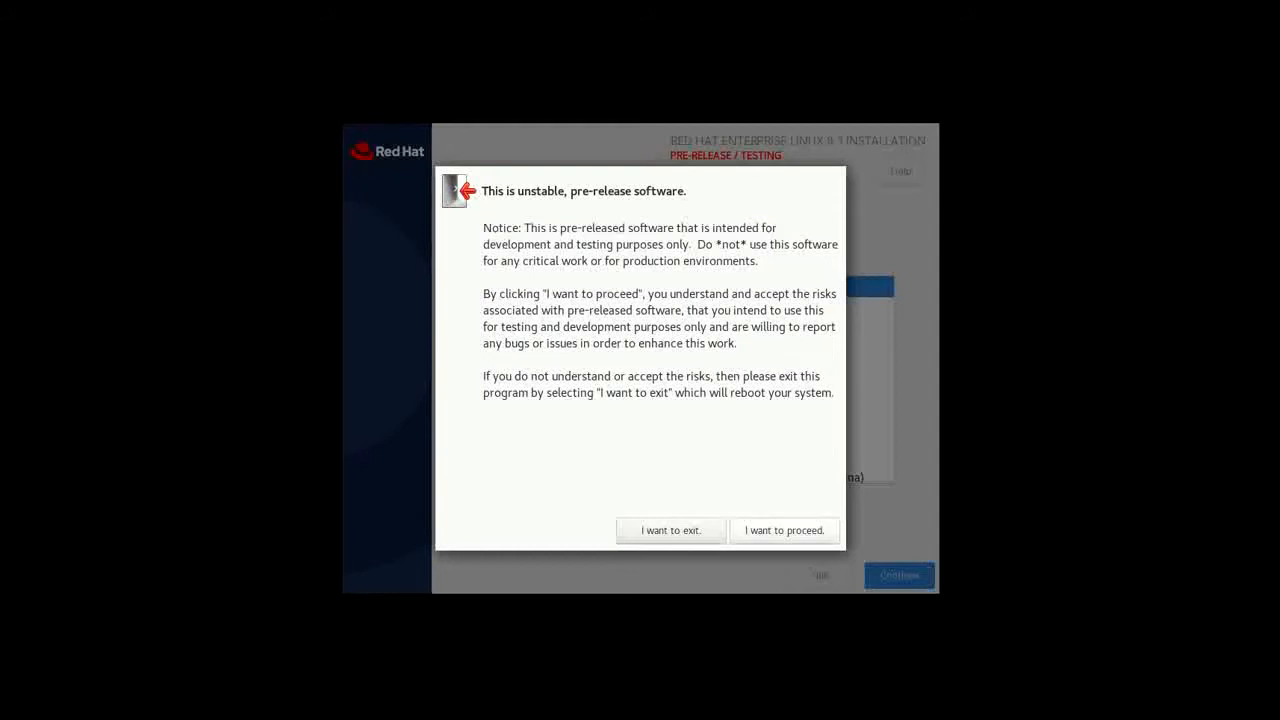
click(784, 531)
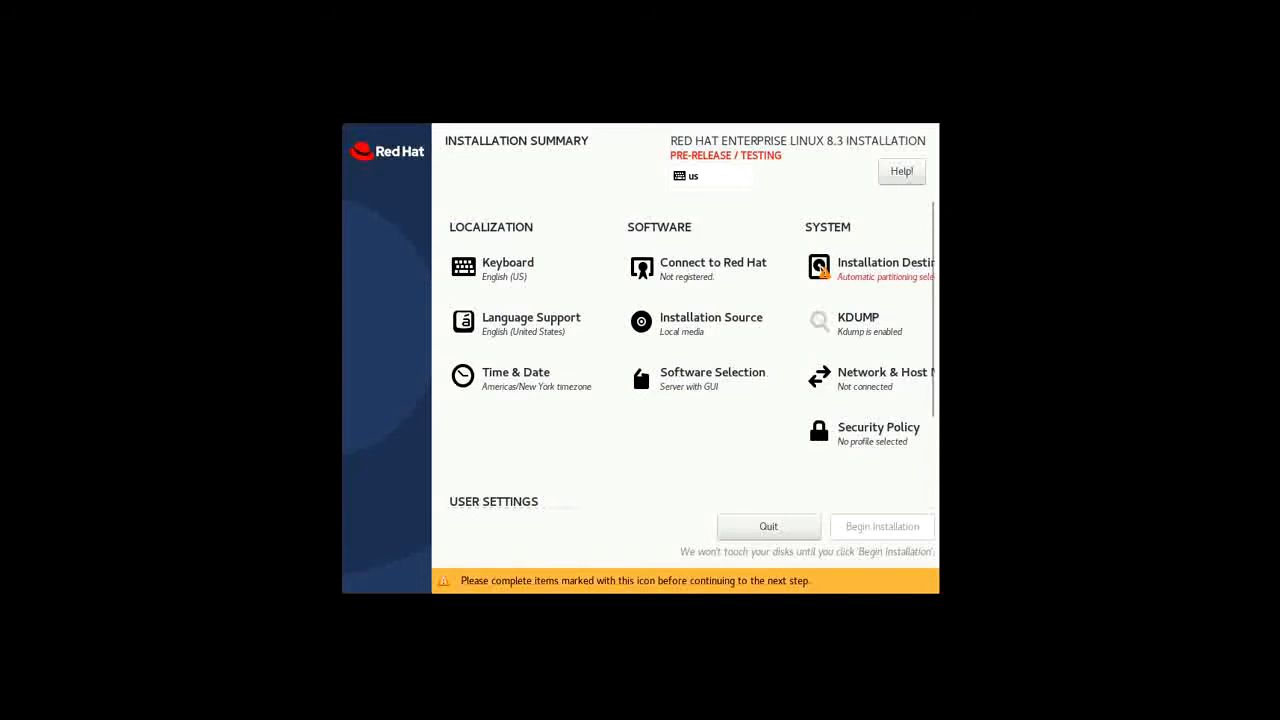
Set the installer timezone to Asia/Karachi with a 12-hour AM/PM clock
click(515, 378)
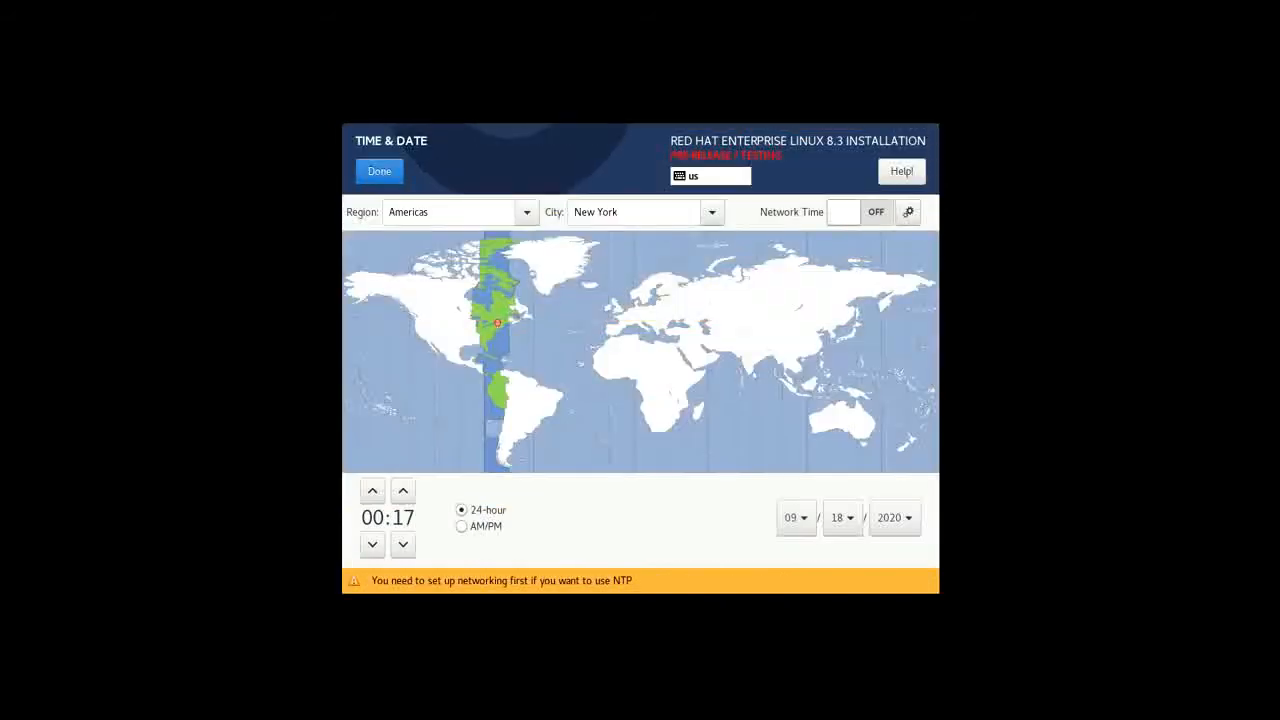
click(733, 342)
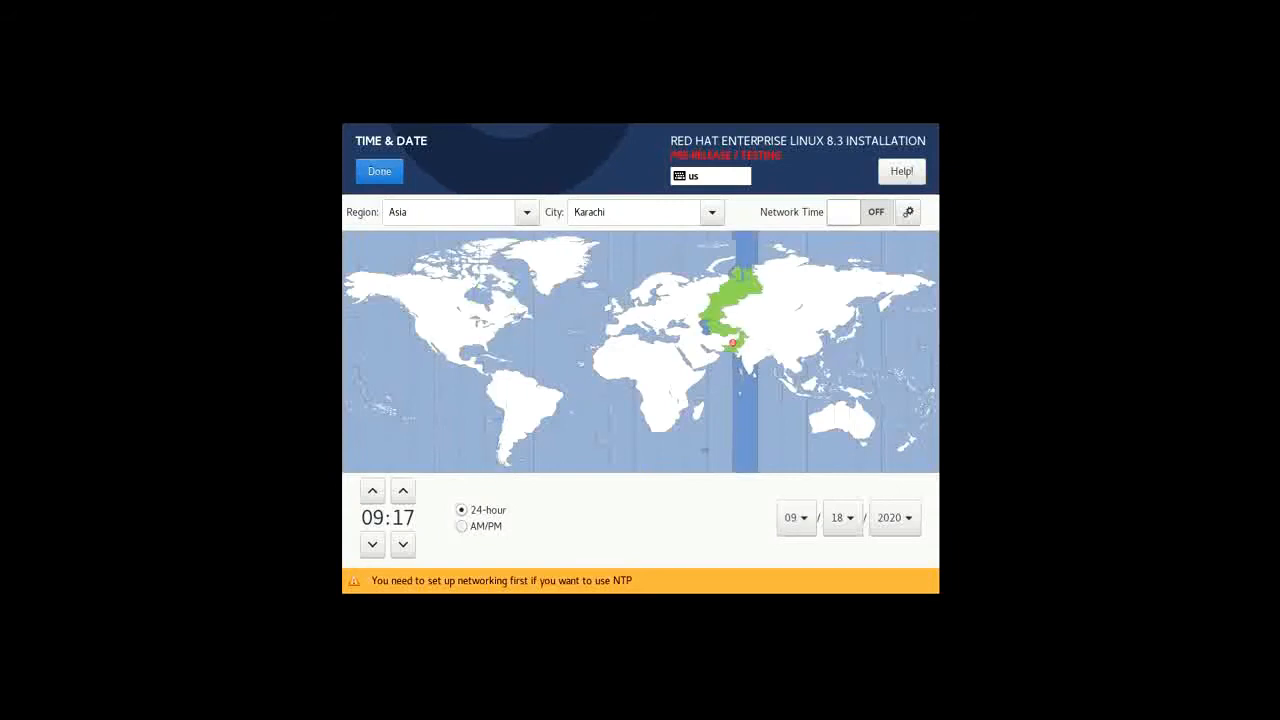
click(461, 526)
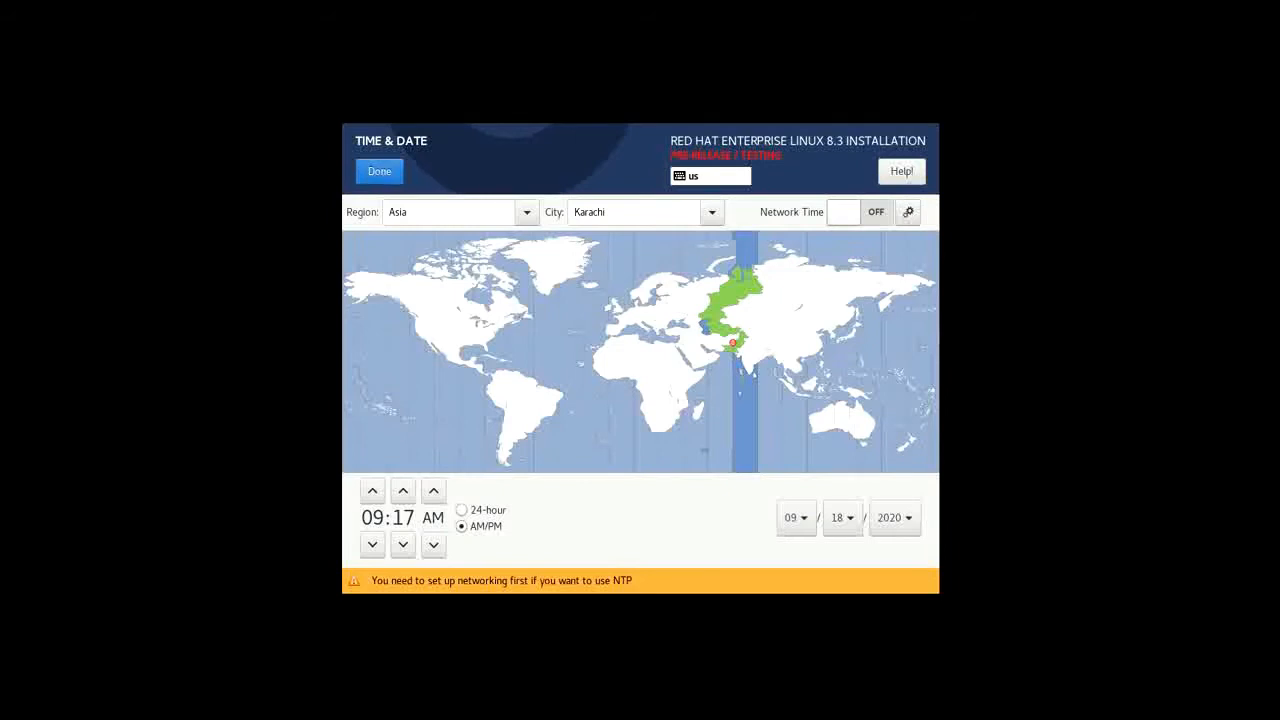
click(379, 171)
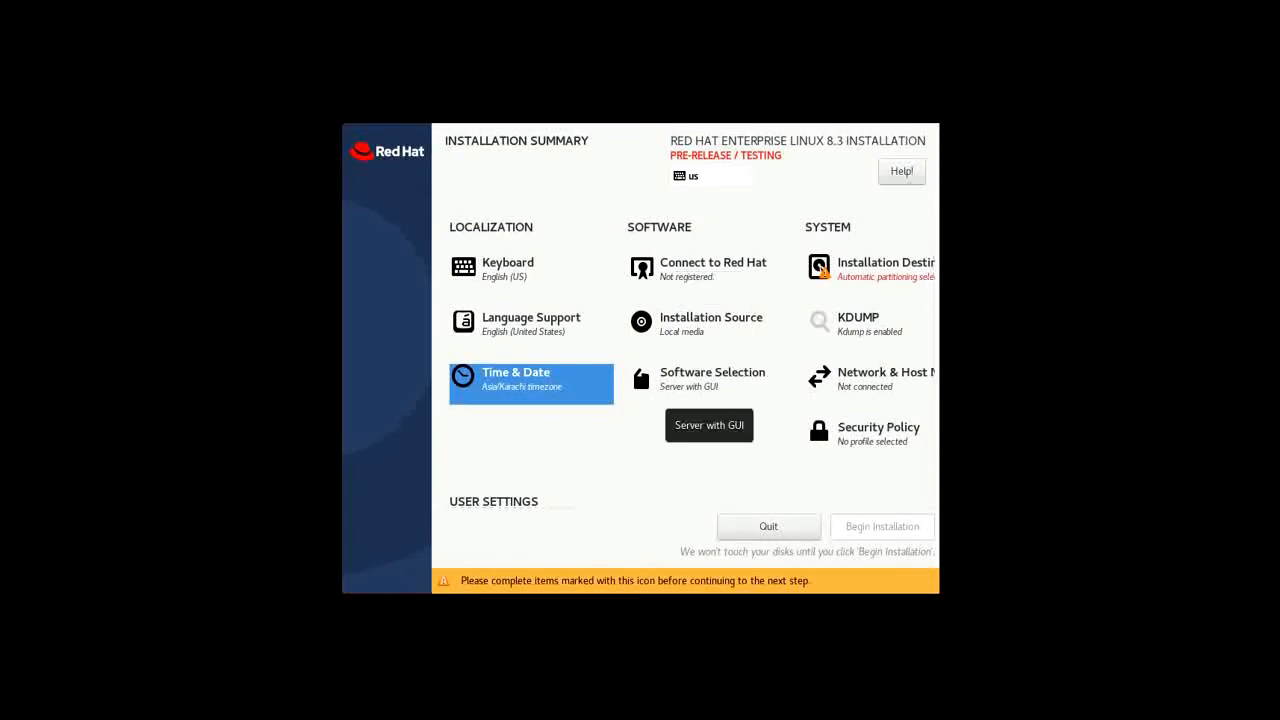
click(705, 380)
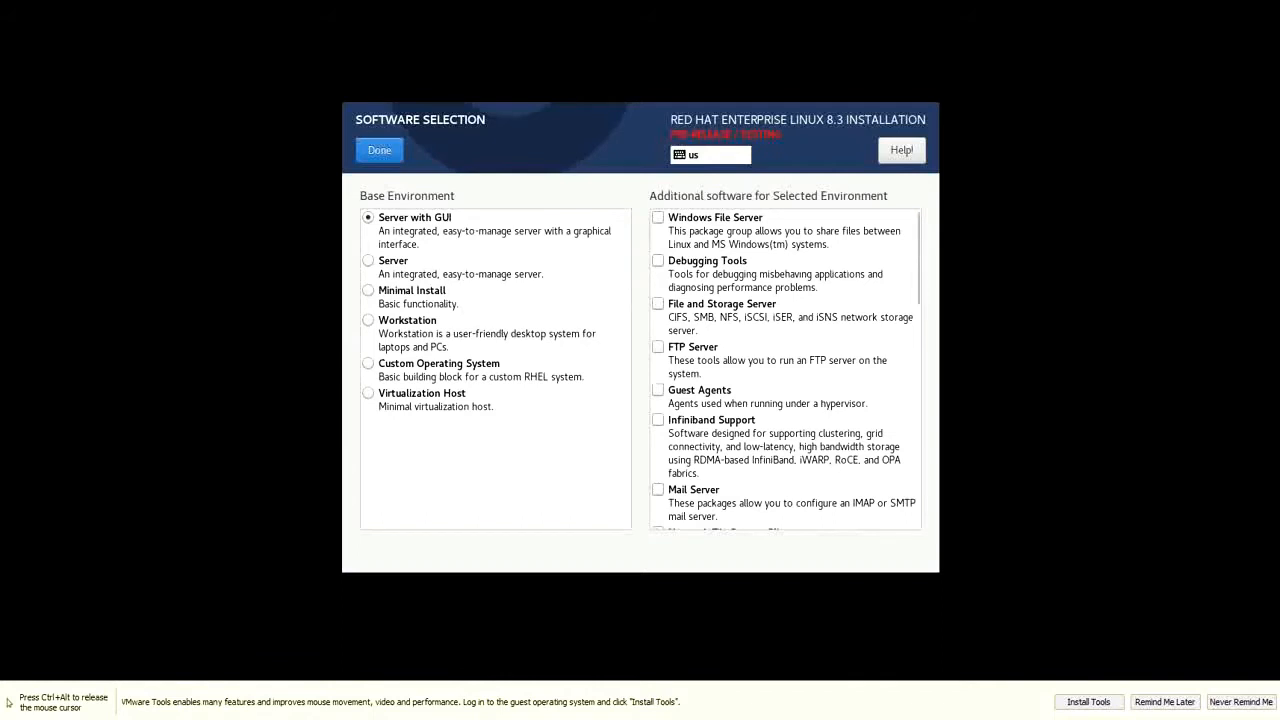
Add the Windows File Server and Network Servers add-ons to Server with GUI
click(658, 218)
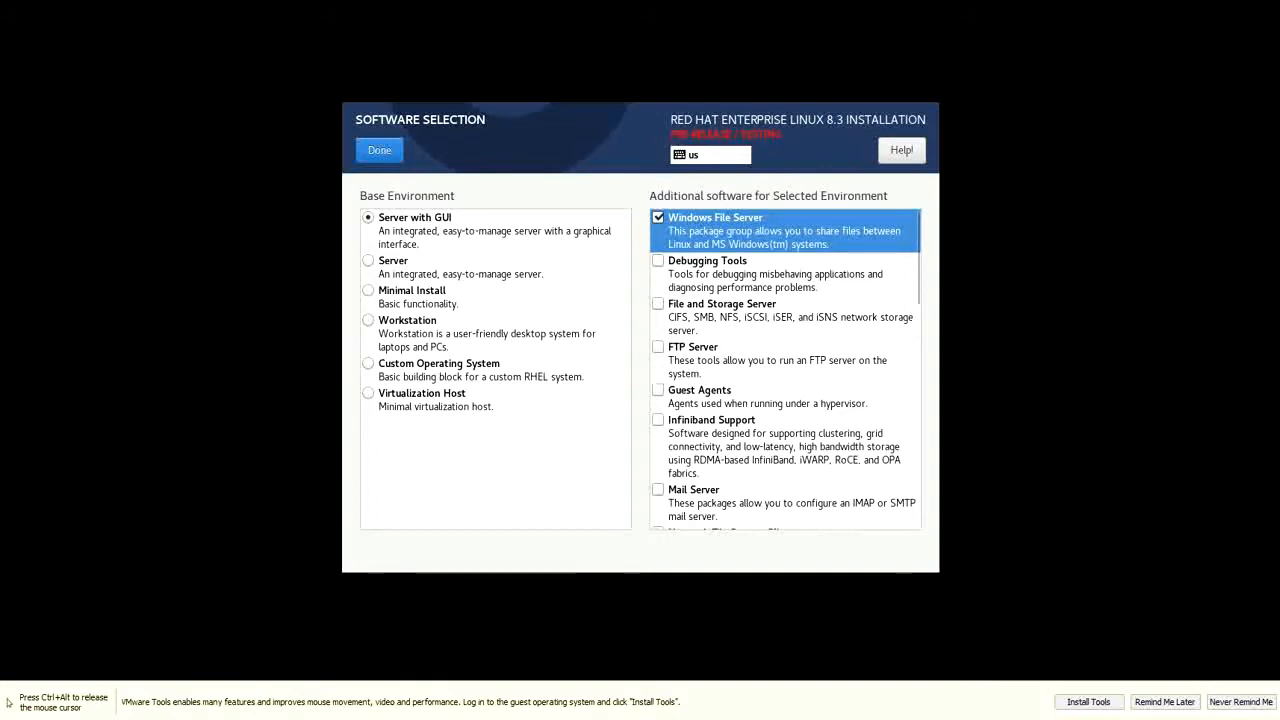
scroll(785, 368, down, 1)
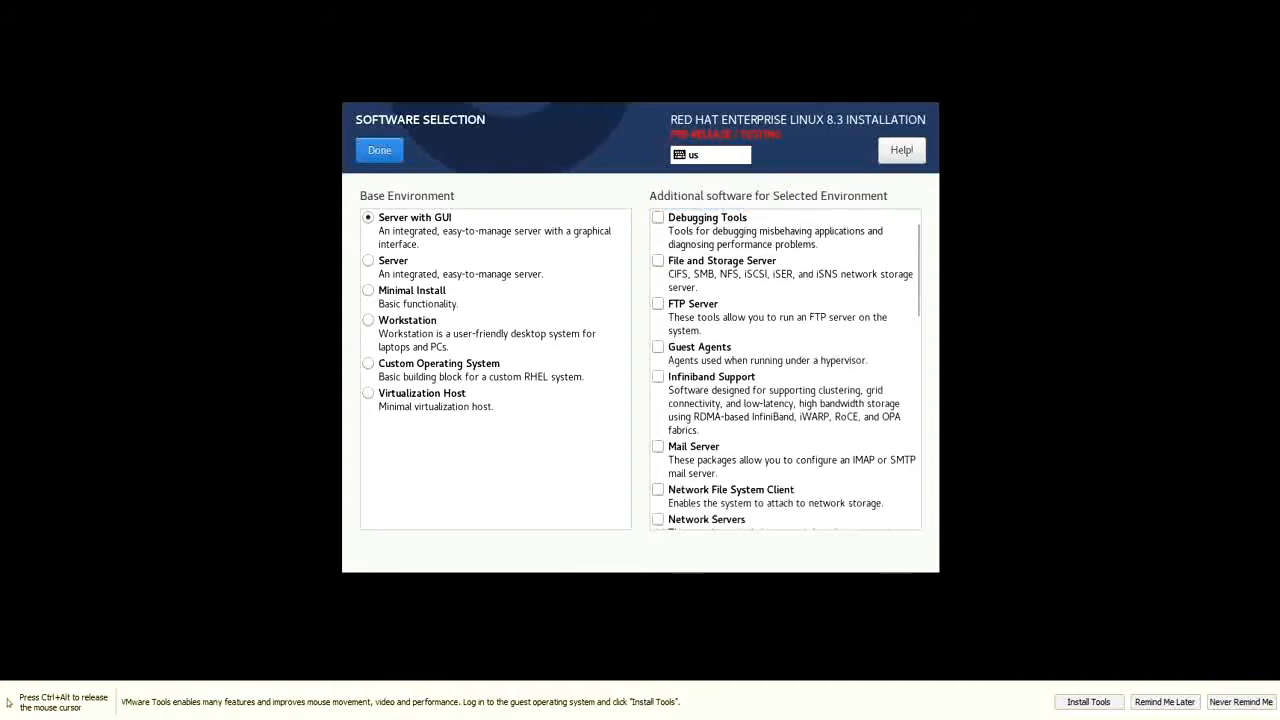
scroll(785, 368, down, 1)
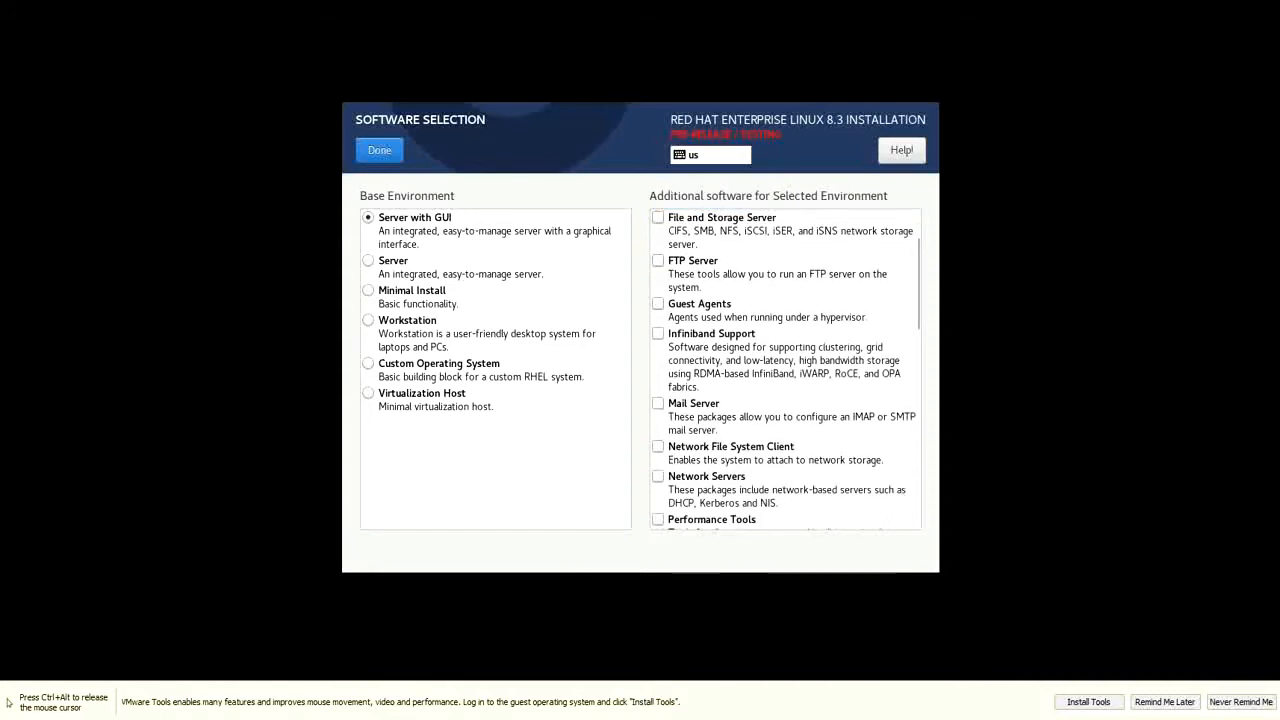
scroll(785, 368, down, 1)
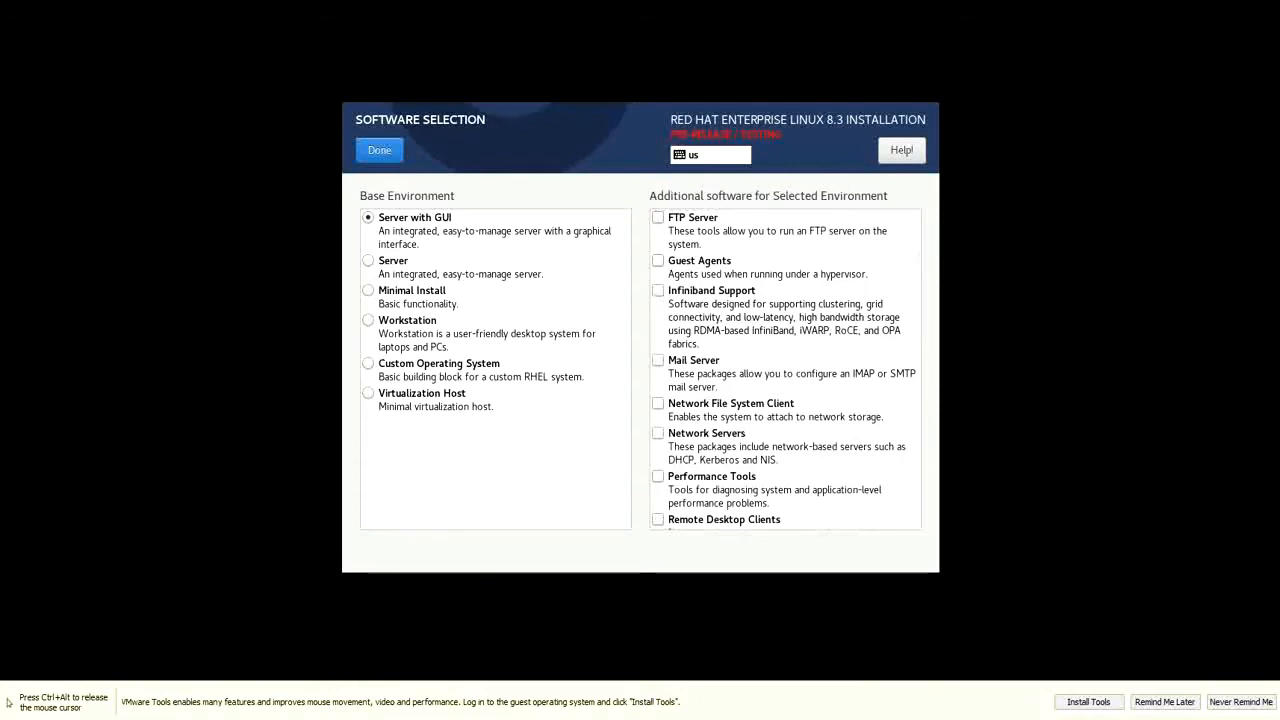
scroll(782, 370, down, 2)
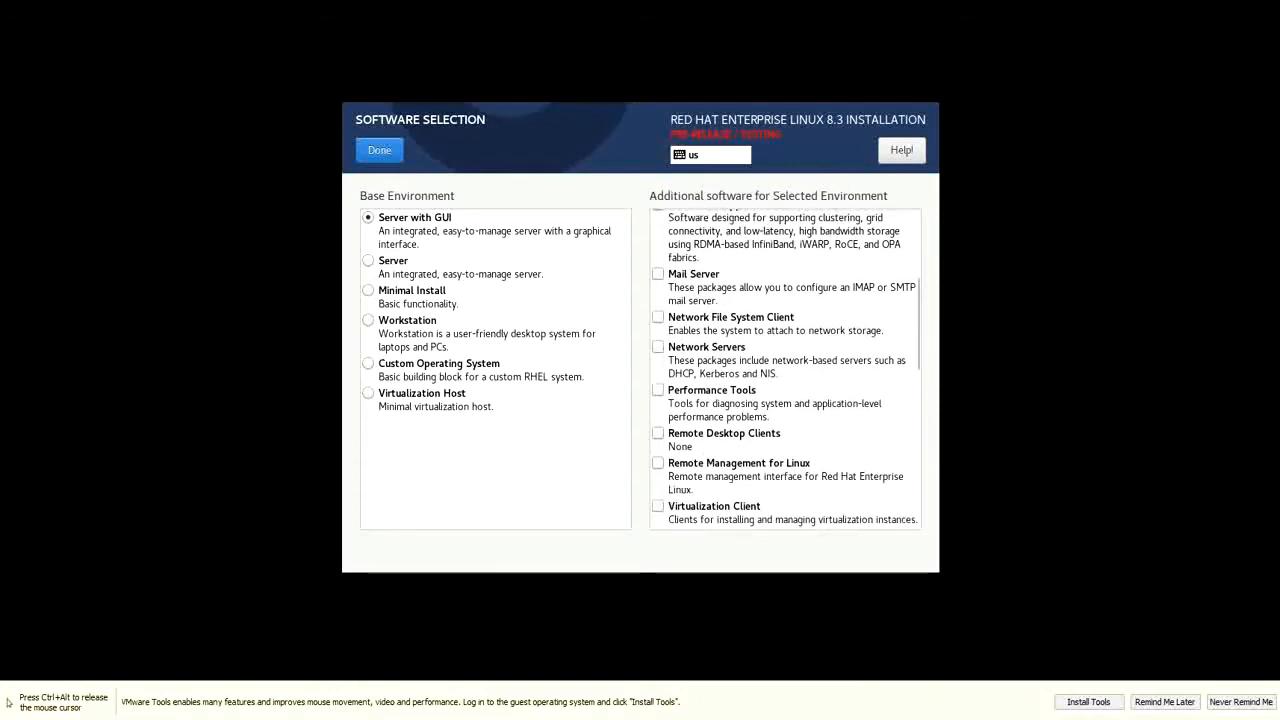
click(658, 347)
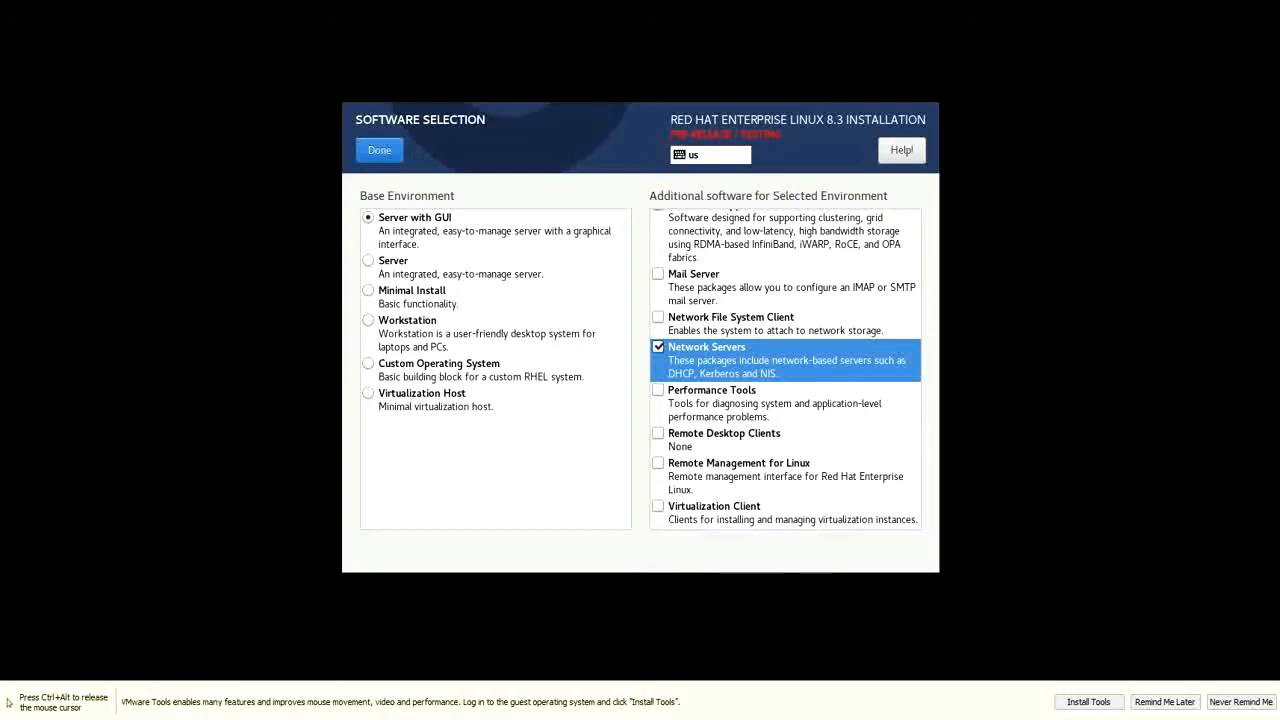
Review the remaining add-ons and confirm the software selection
scroll(785, 370, down, 1)
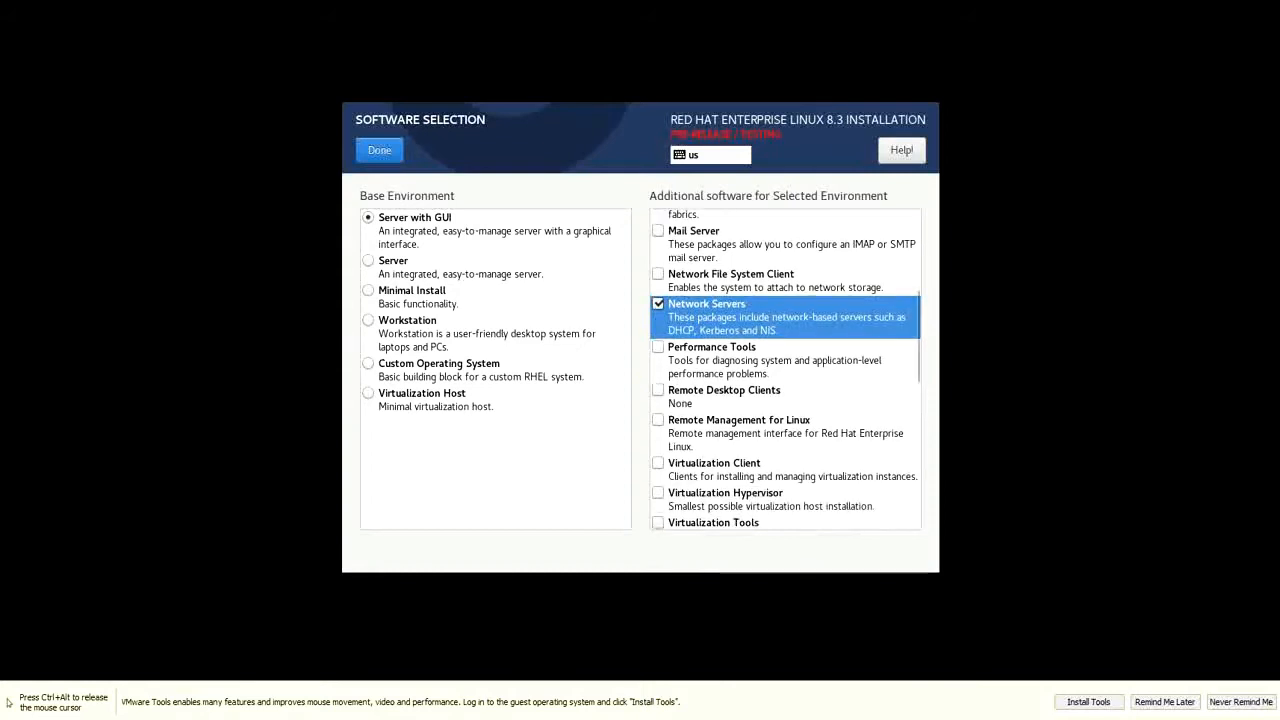
scroll(785, 370, down, 1)
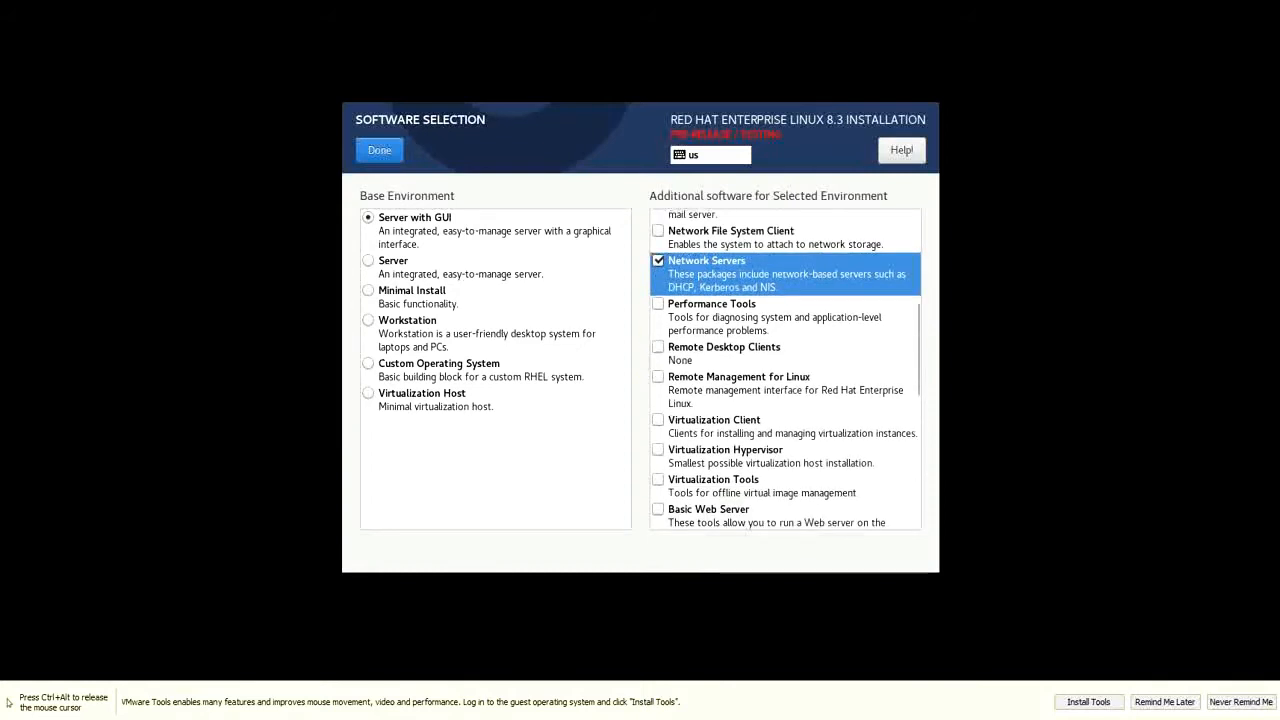
scroll(785, 370, down, 1)
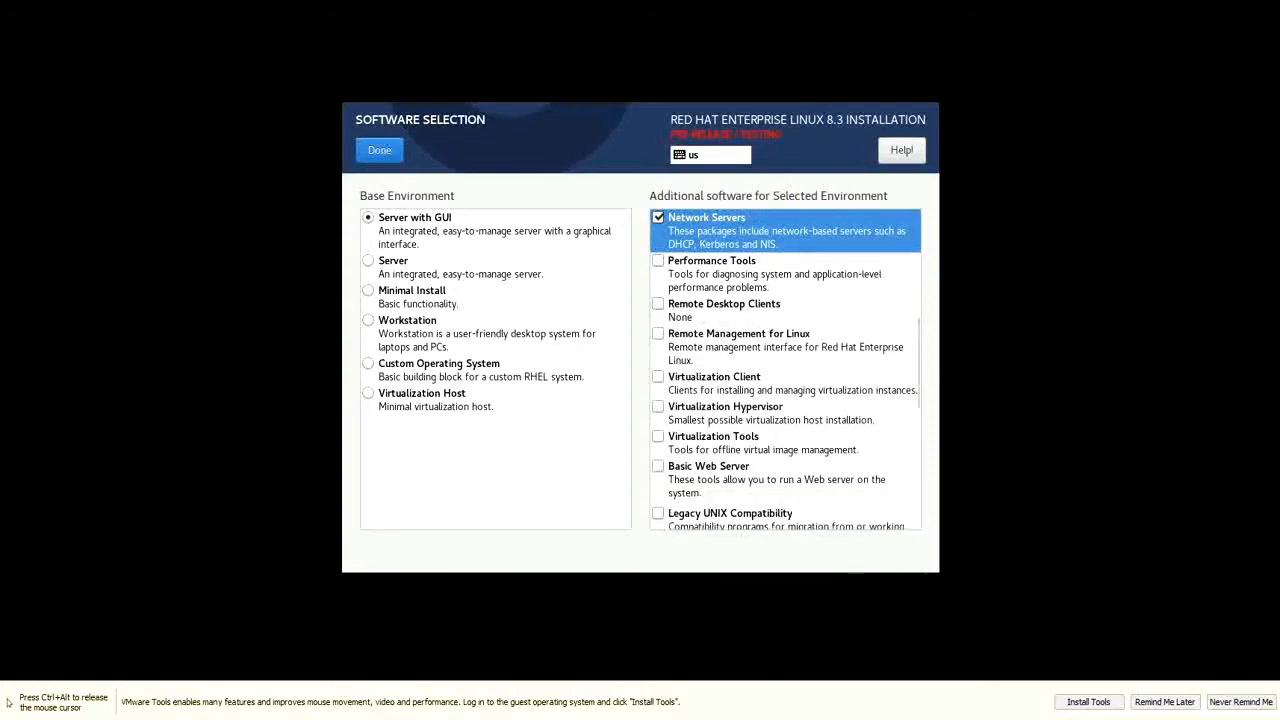
scroll(785, 370, down, 1)
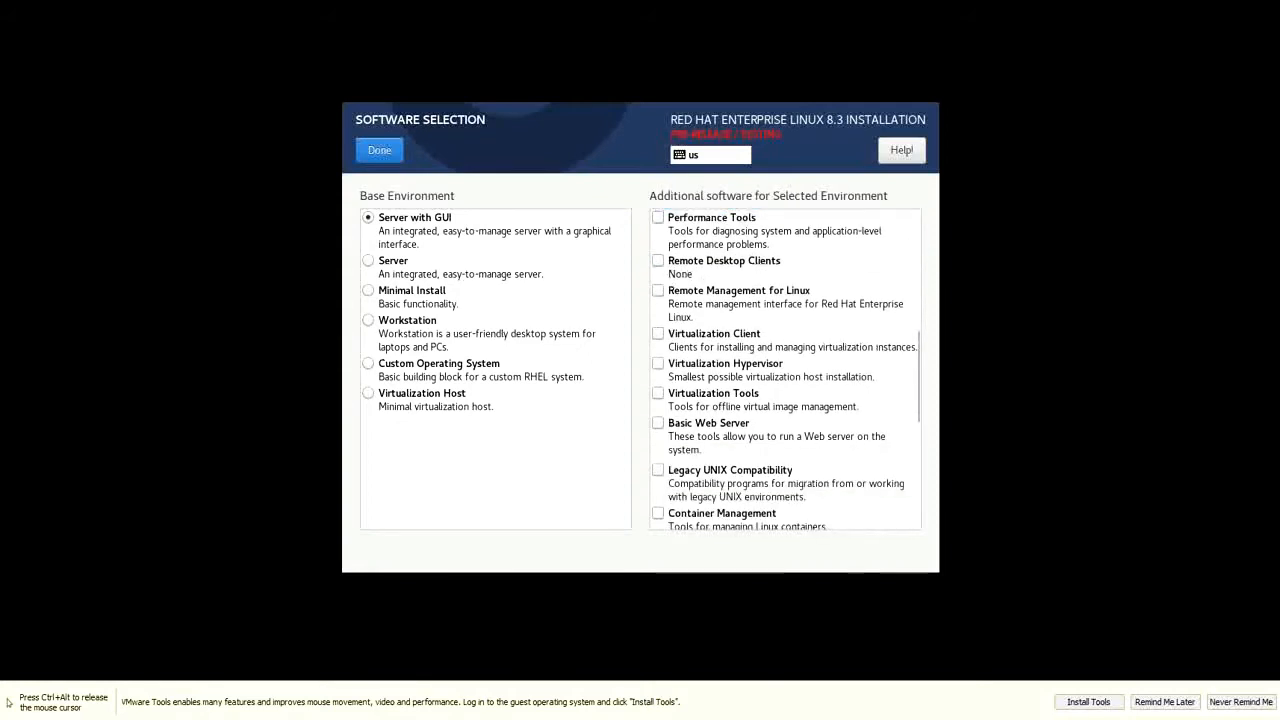
scroll(785, 370, down, 6)
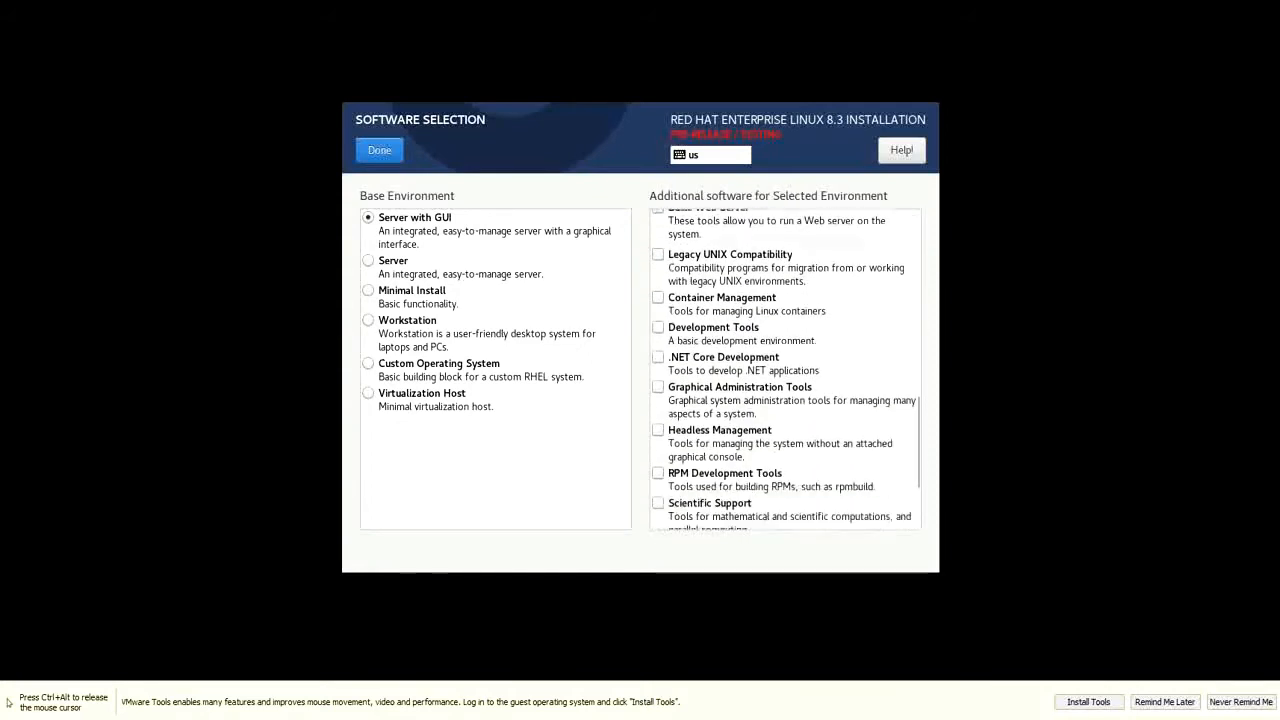
scroll(785, 370, down, 1)
scroll(785, 370, down, 2)
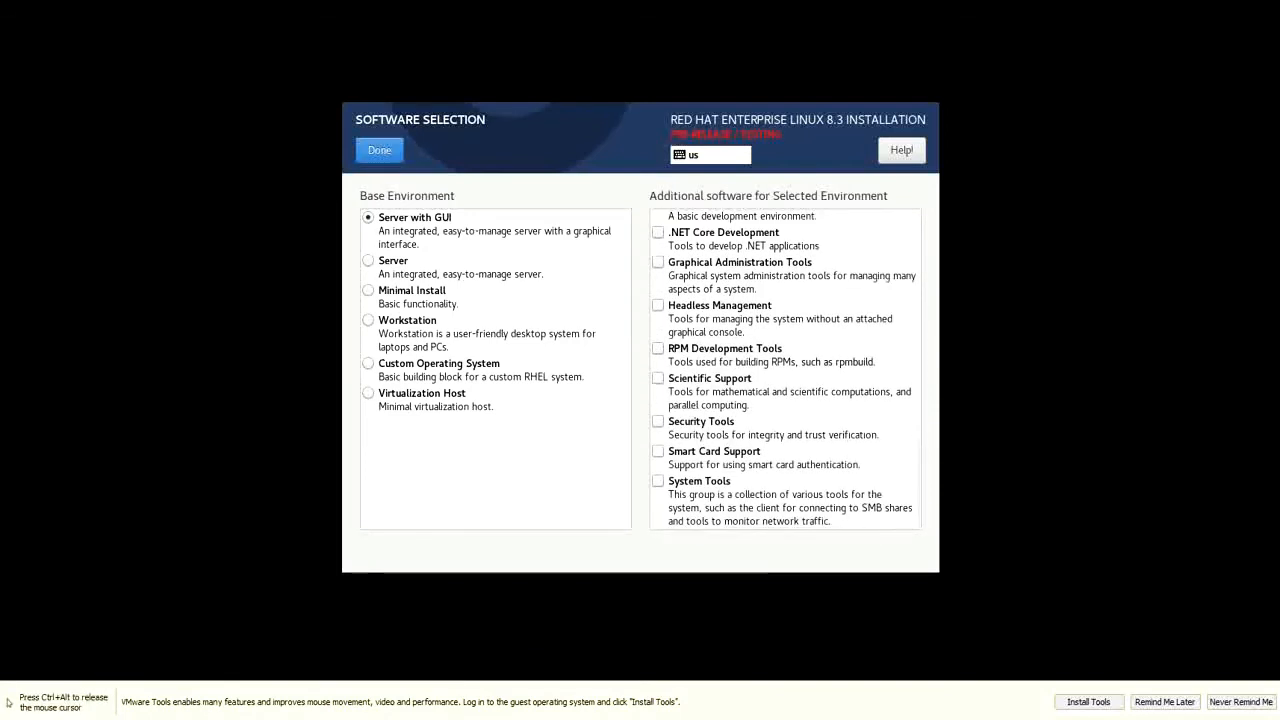
click(379, 150)
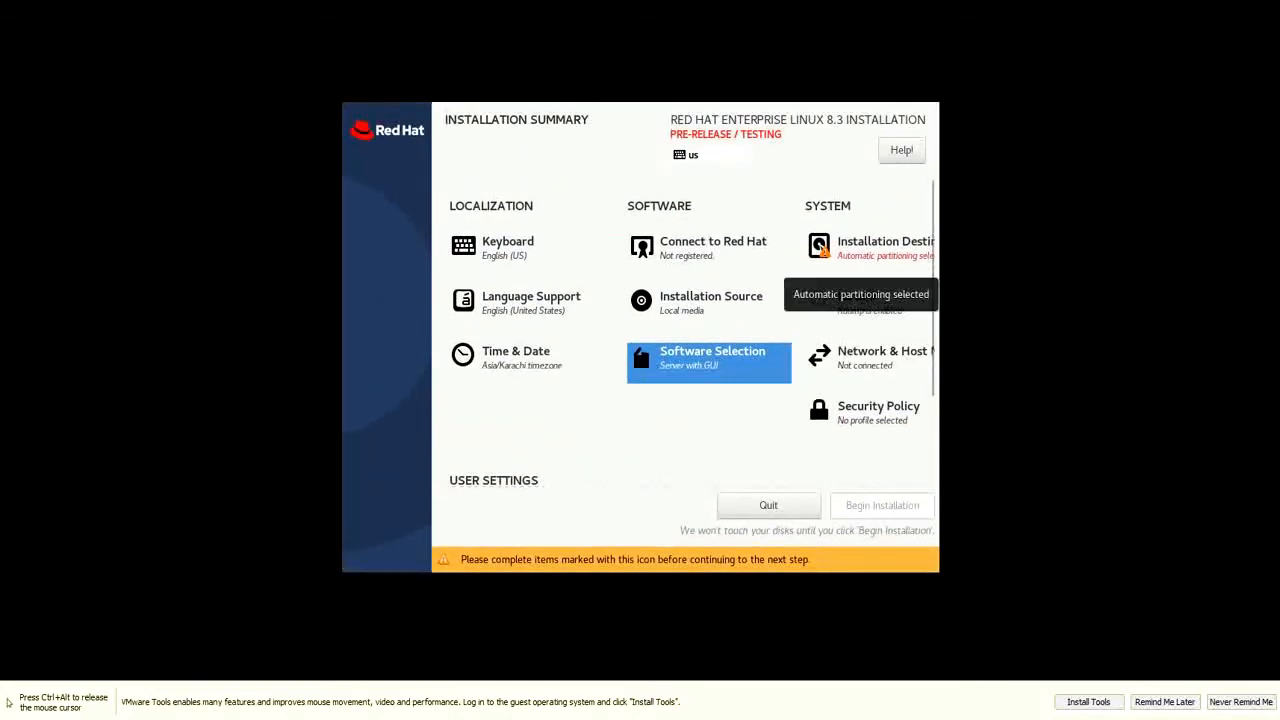
Choose the 20 GiB disk as installation destination with automatic partitioning
click(865, 248)
click(438, 318)
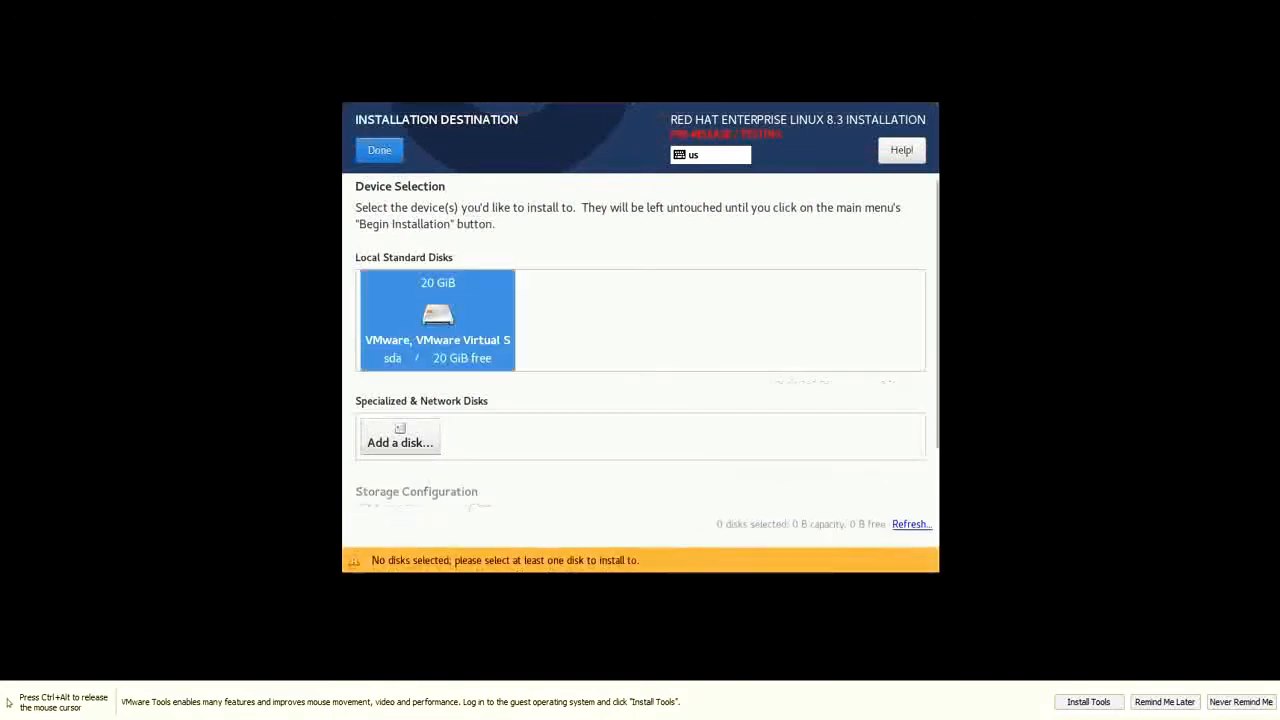
click(438, 320)
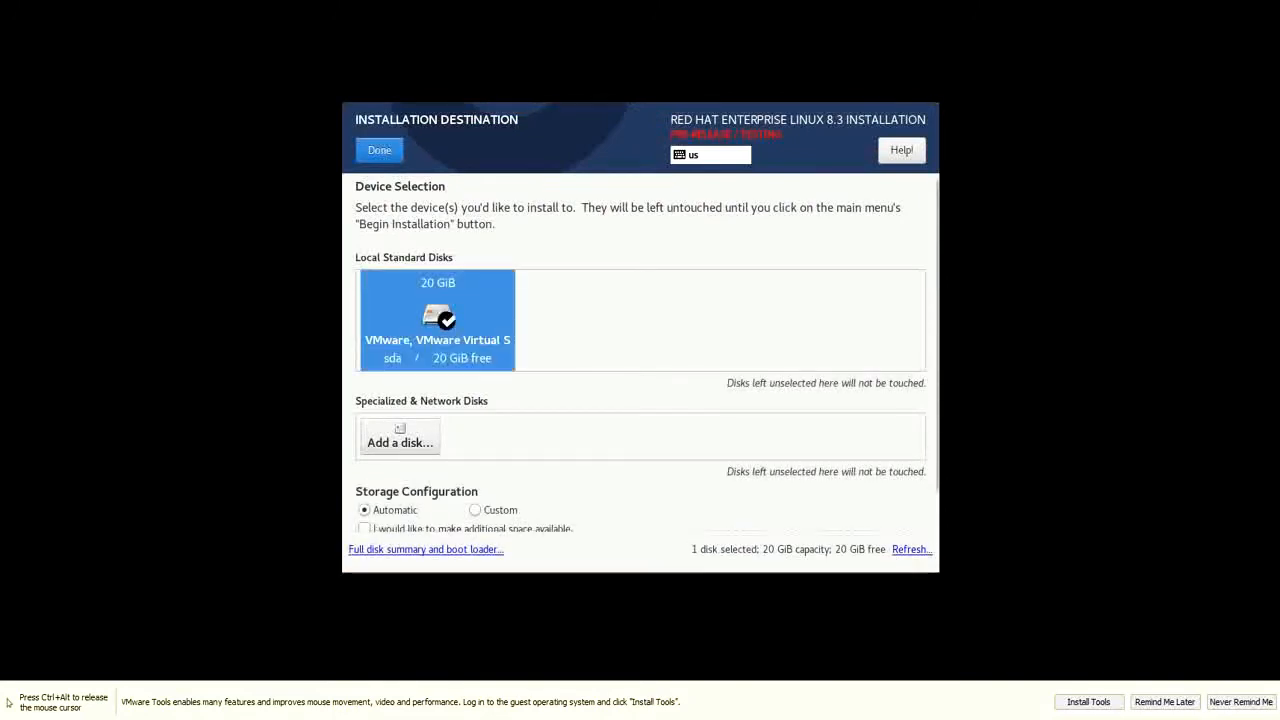
scroll(640, 355, down, 1)
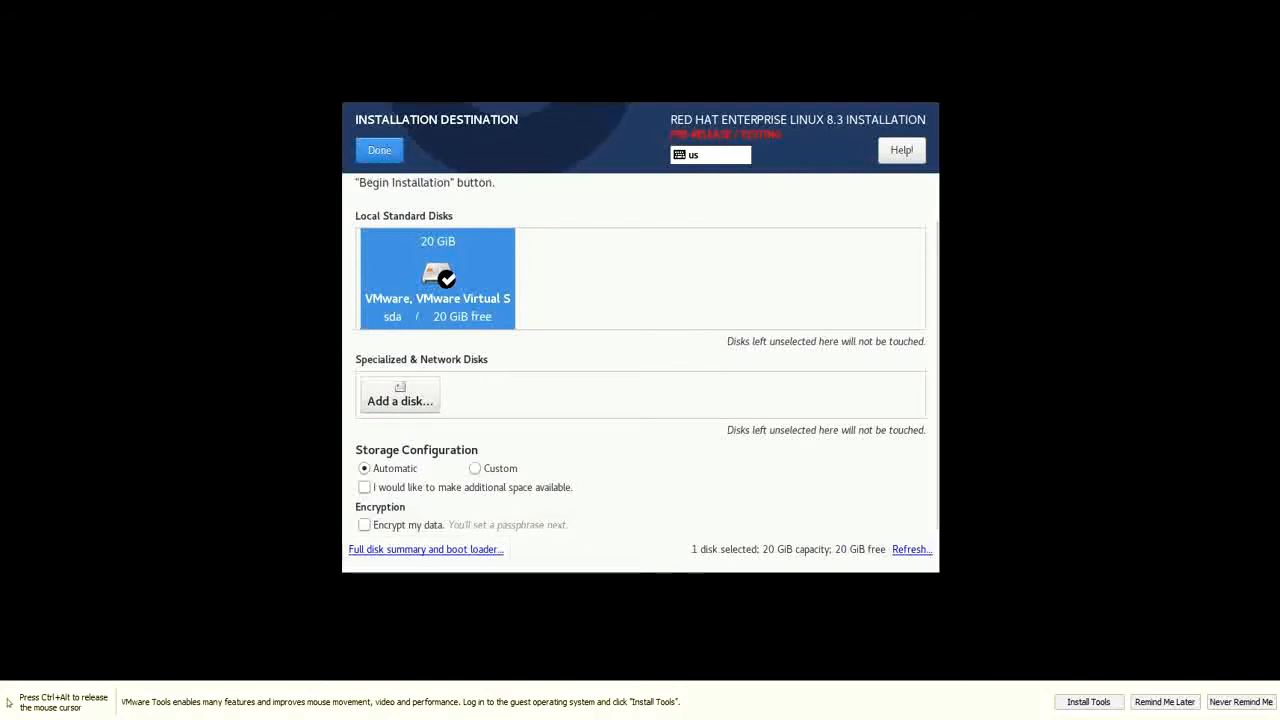
click(379, 150)
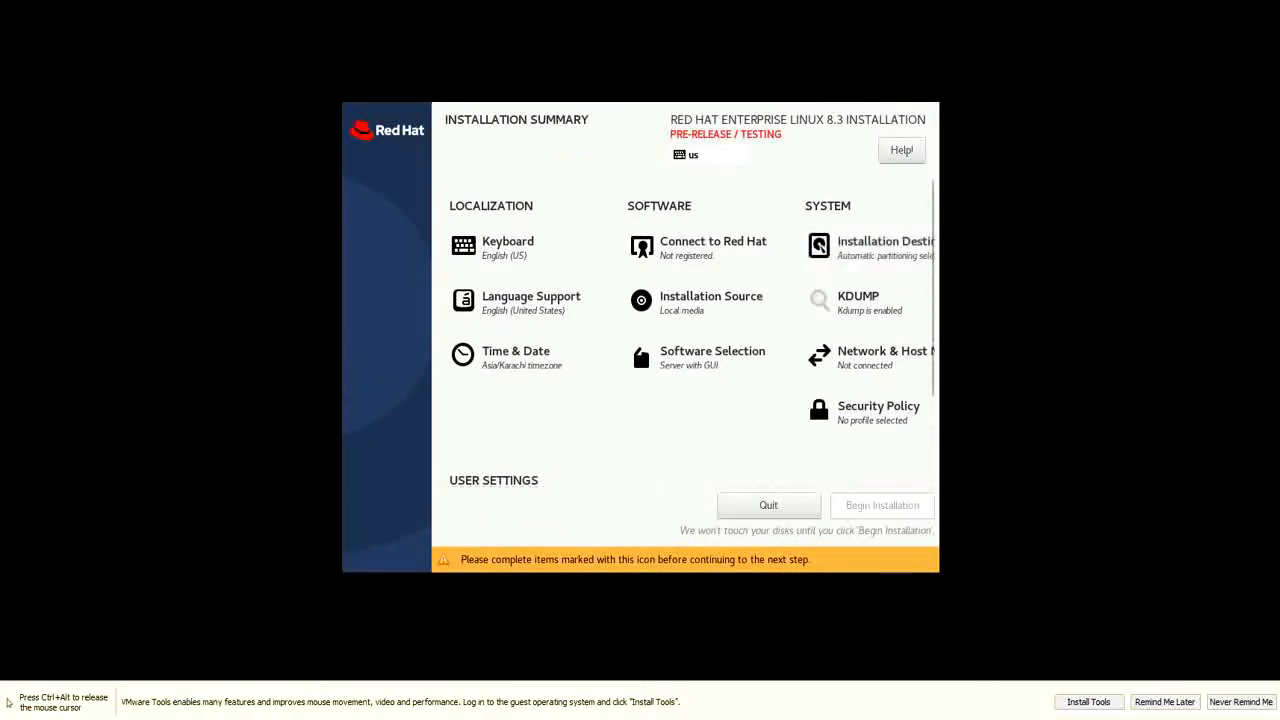
Connect Ethernet ens33, review its IPv4 settings, and apply host name localhost.localdomain
click(872, 357)
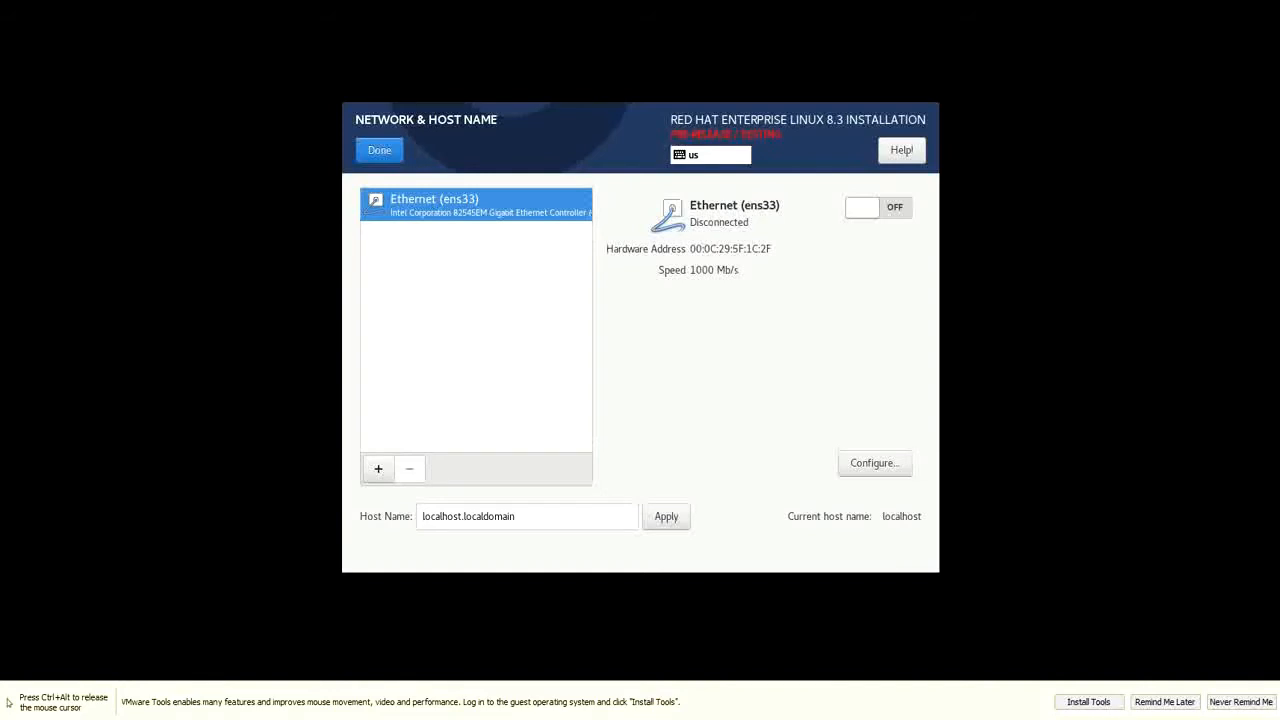
click(878, 208)
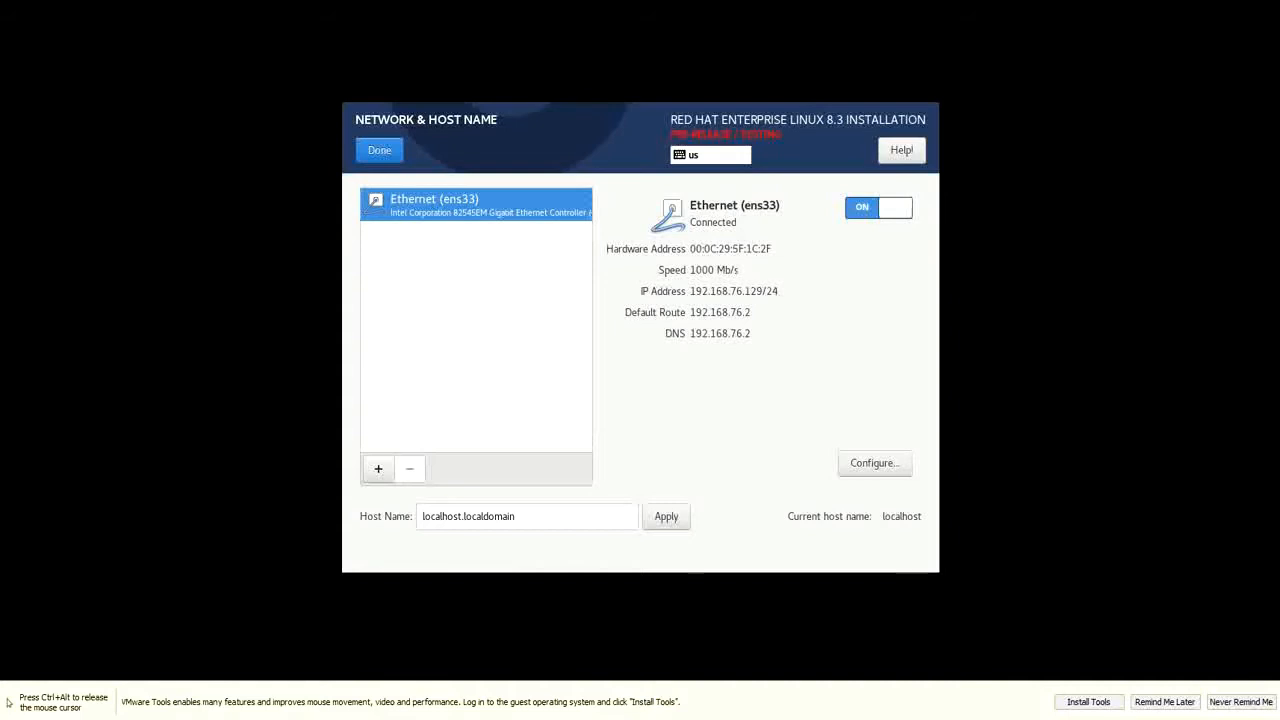
click(875, 463)
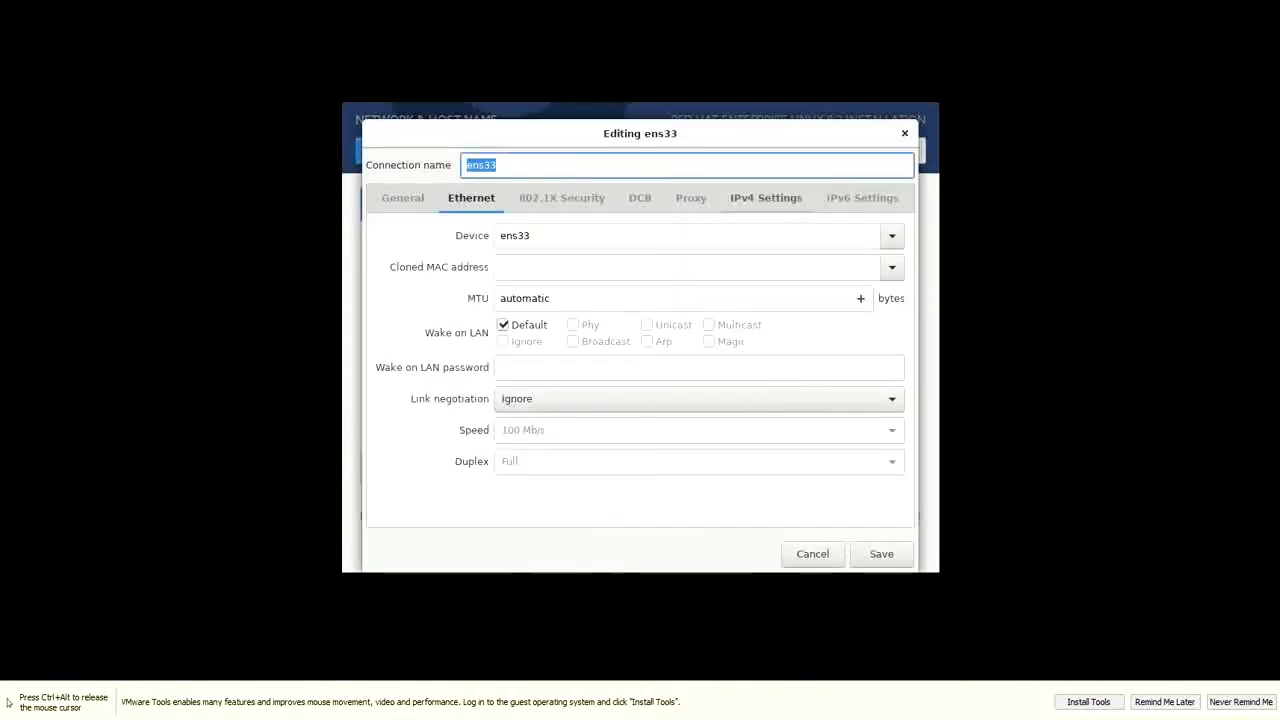
click(766, 197)
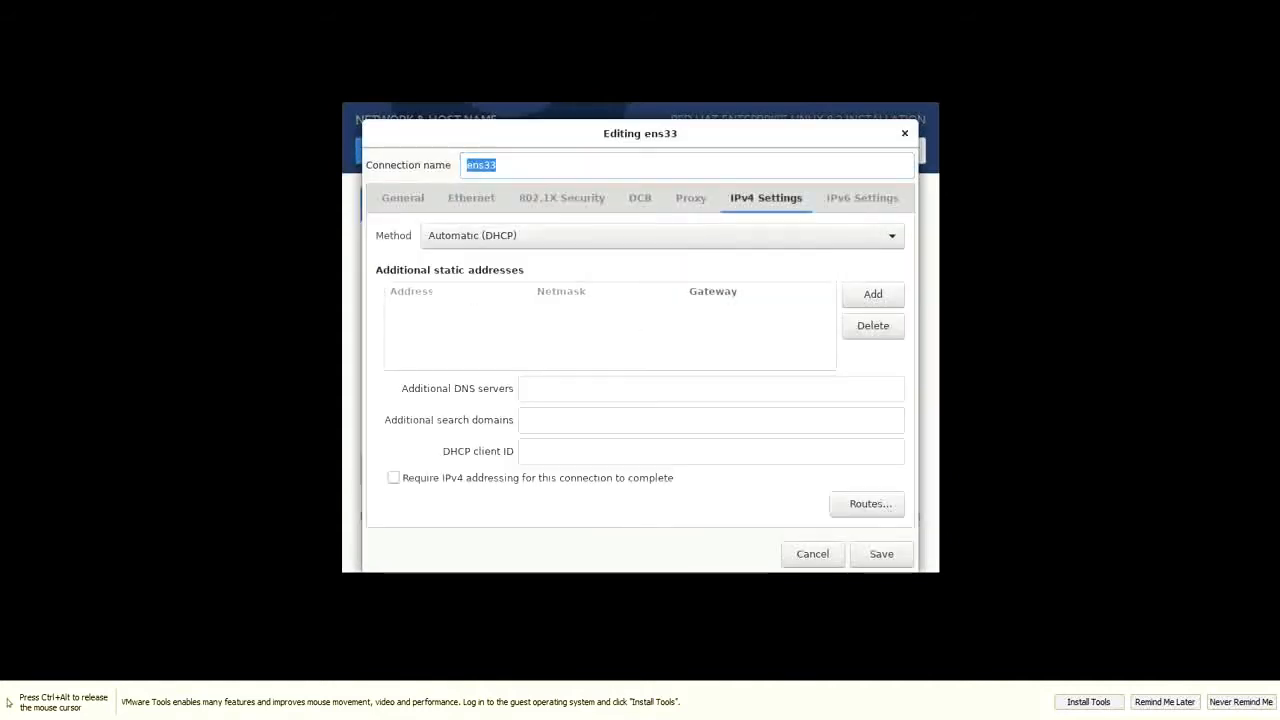
click(881, 554)
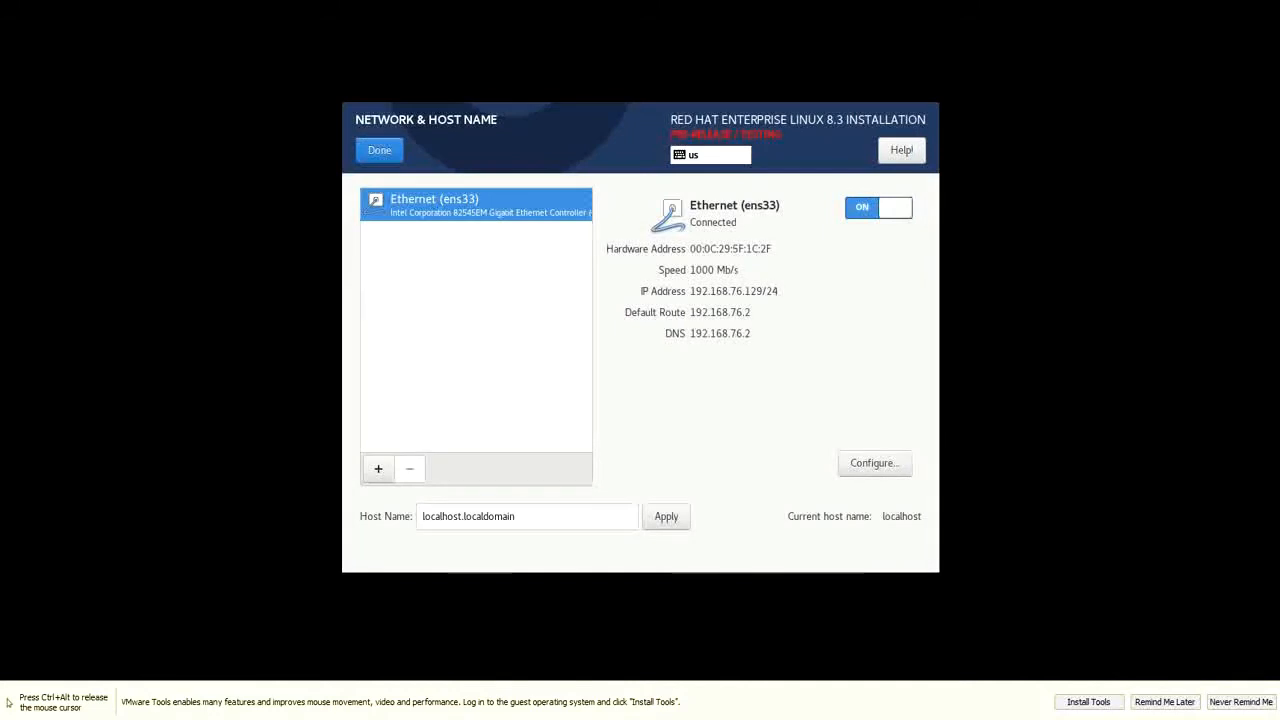
click(666, 516)
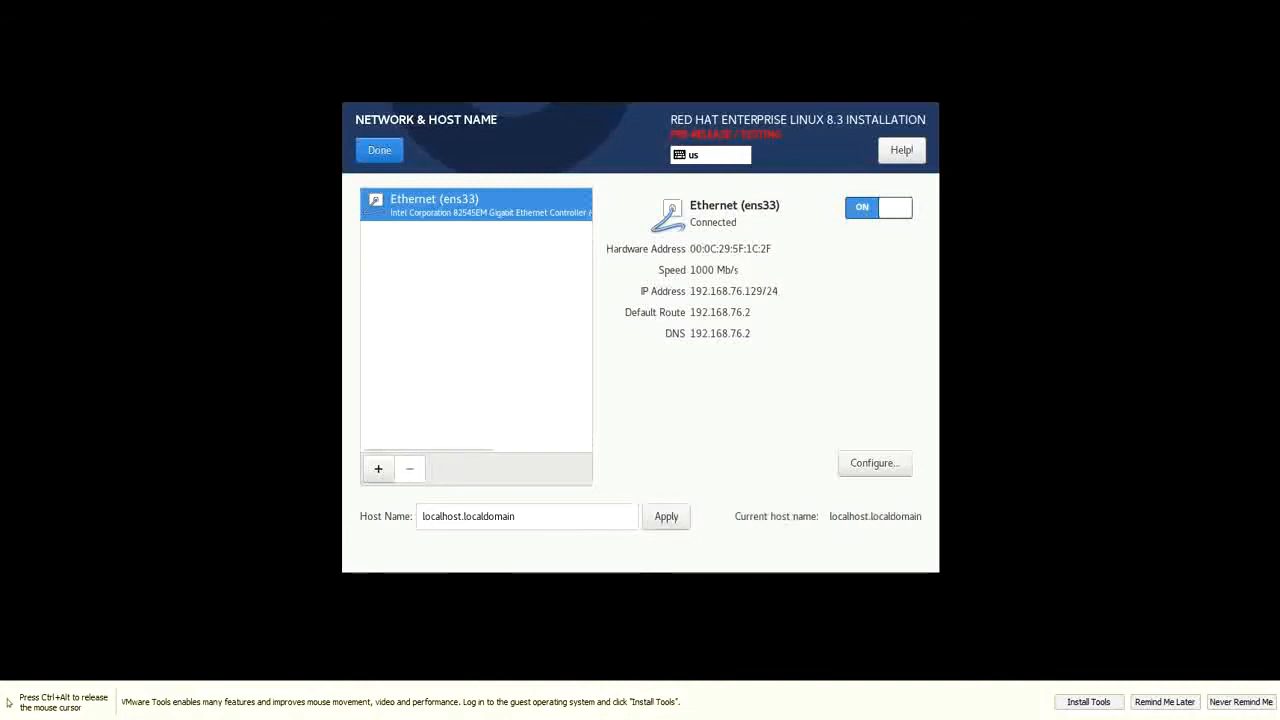
click(379, 150)
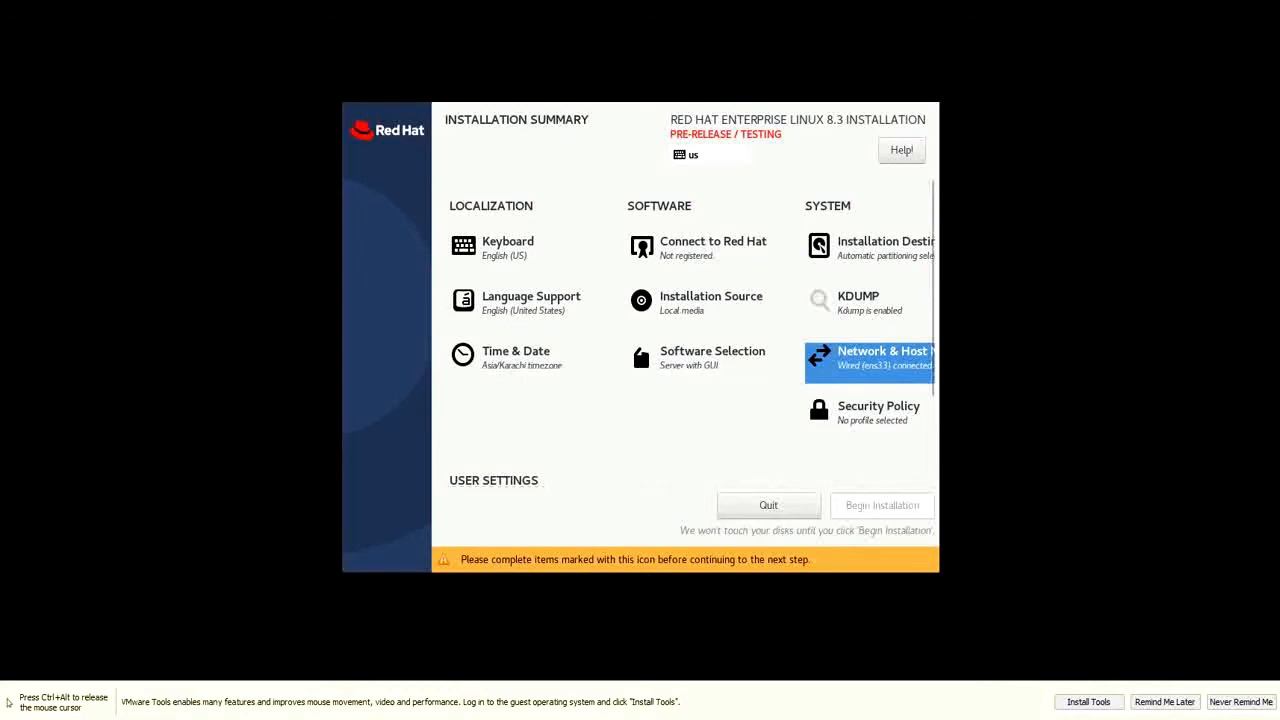
Set and confirm the root password in the installer's Root Password page
scroll(690, 330, down, 3)
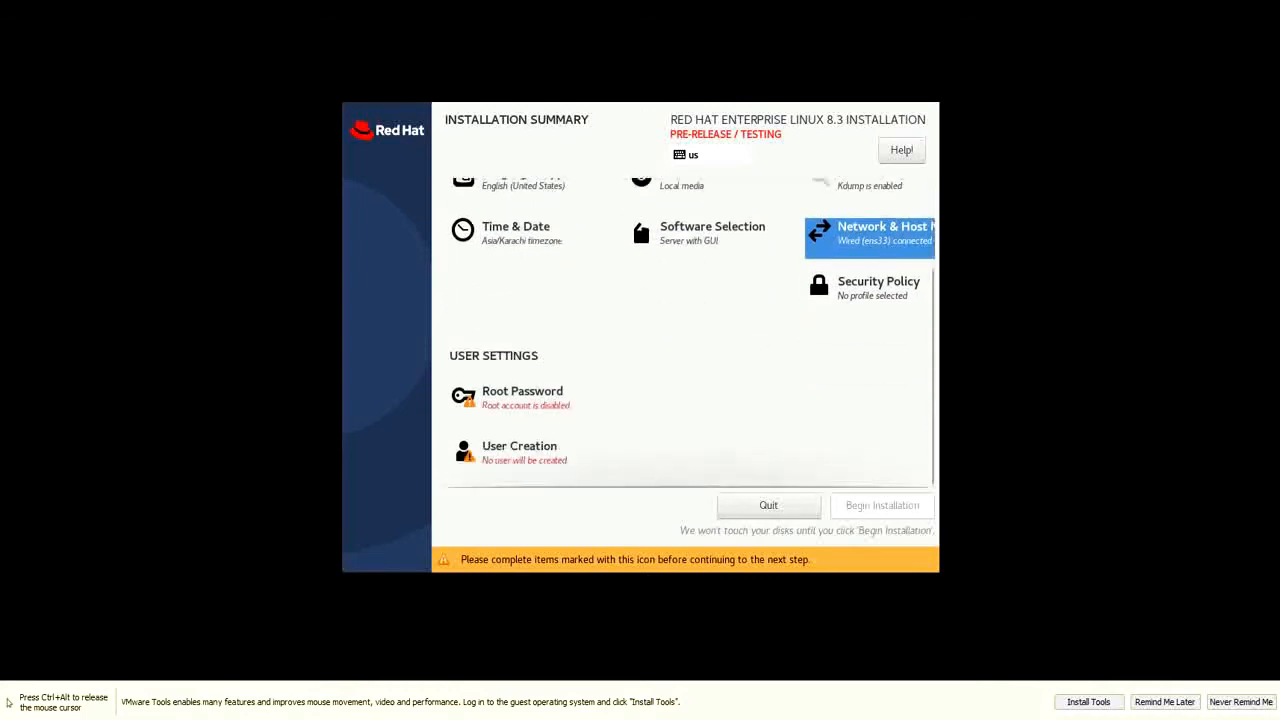
click(505, 398)
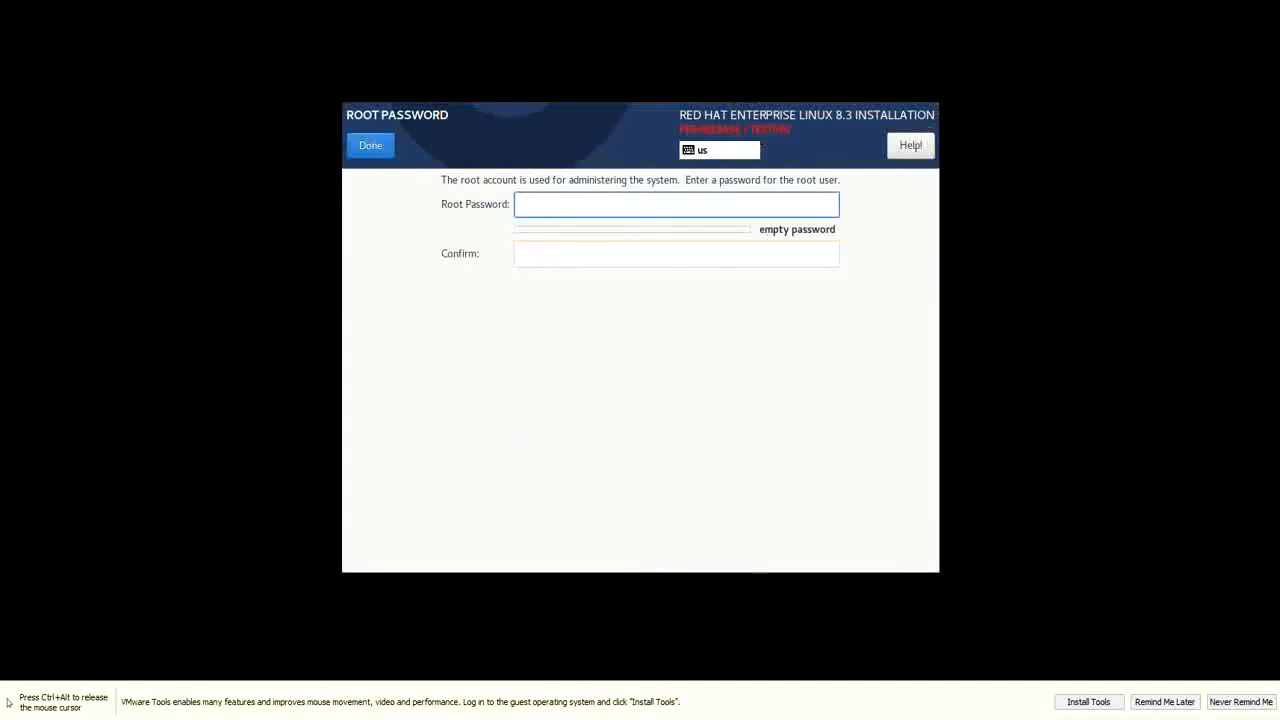
text(redhat)
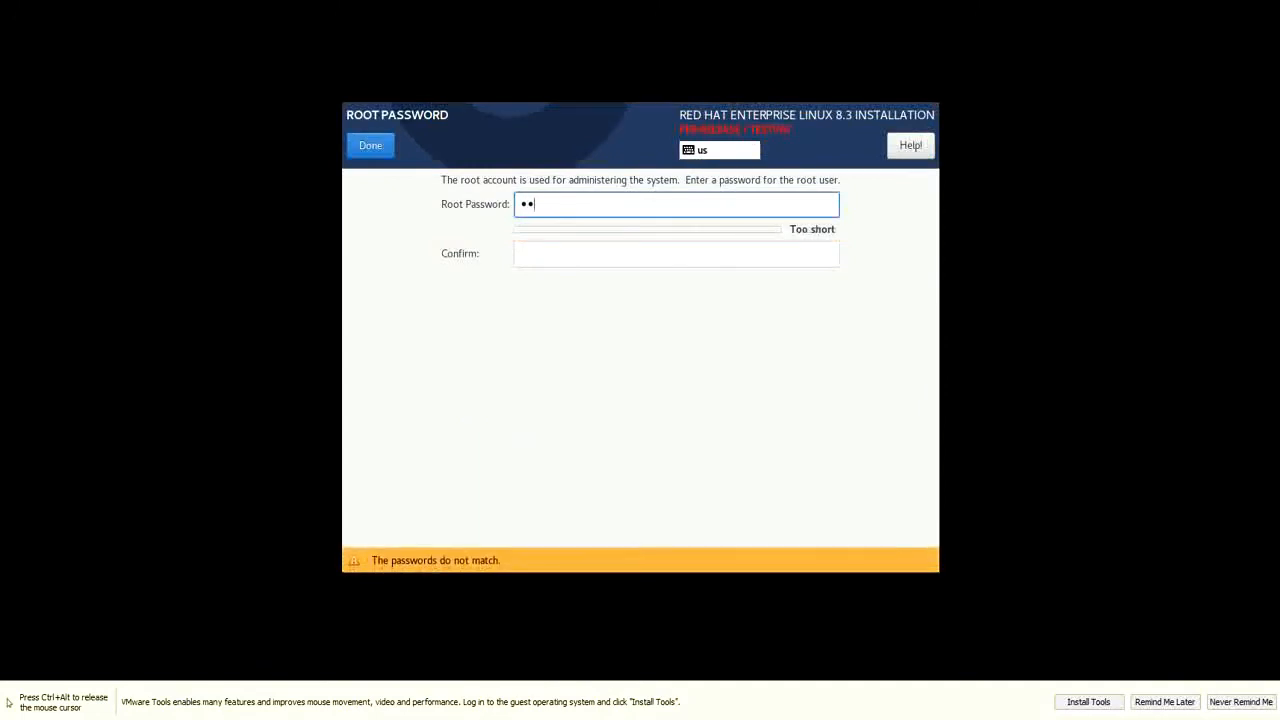
key(Tab)
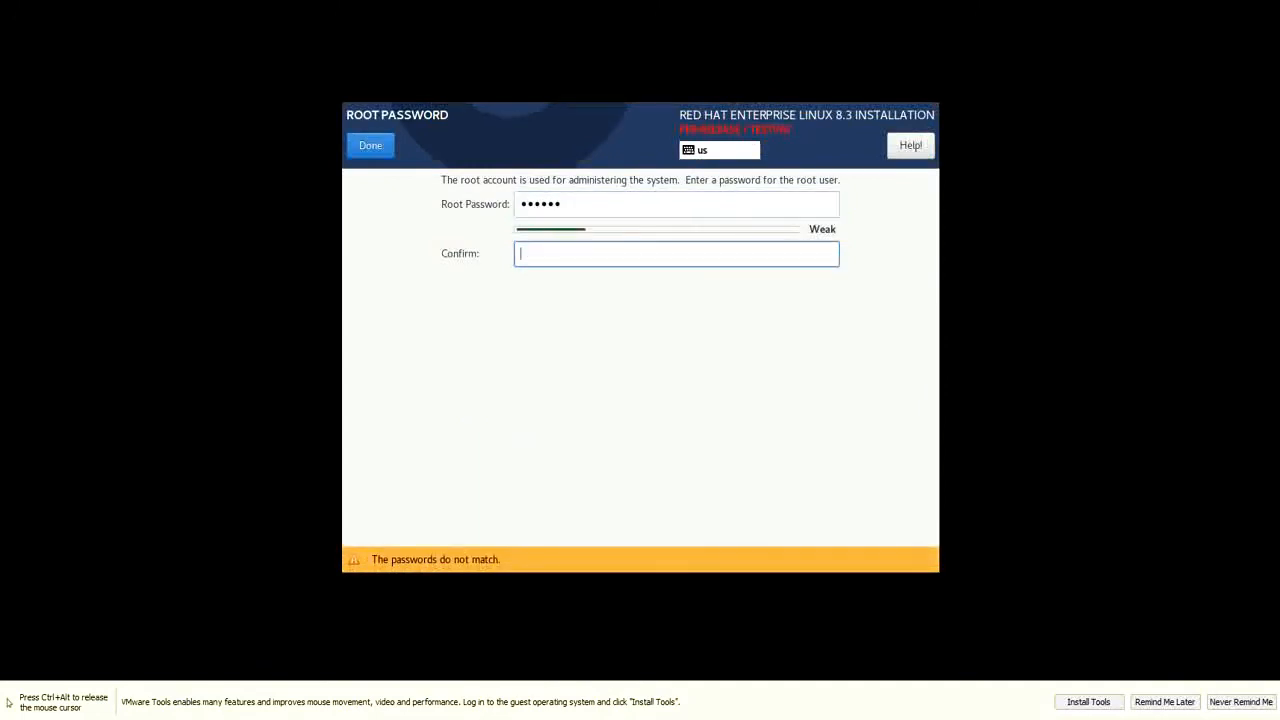
text(redhat)
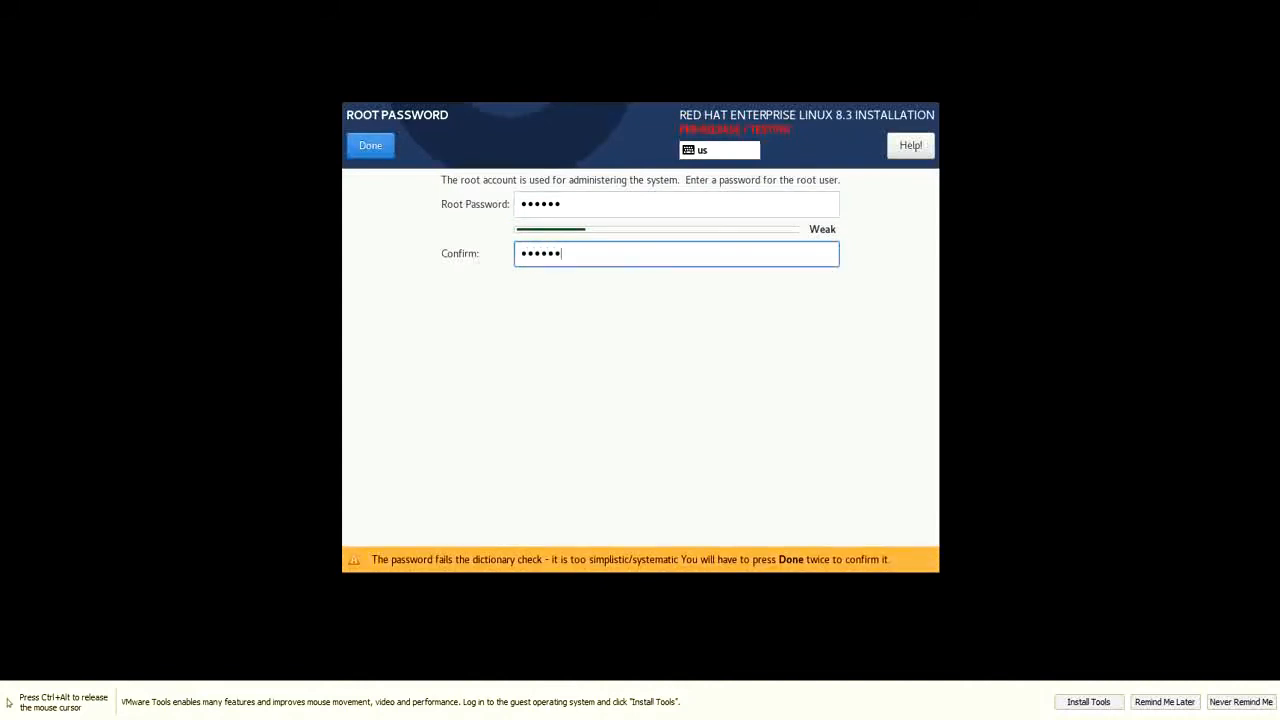
key(Return)
key(Return)
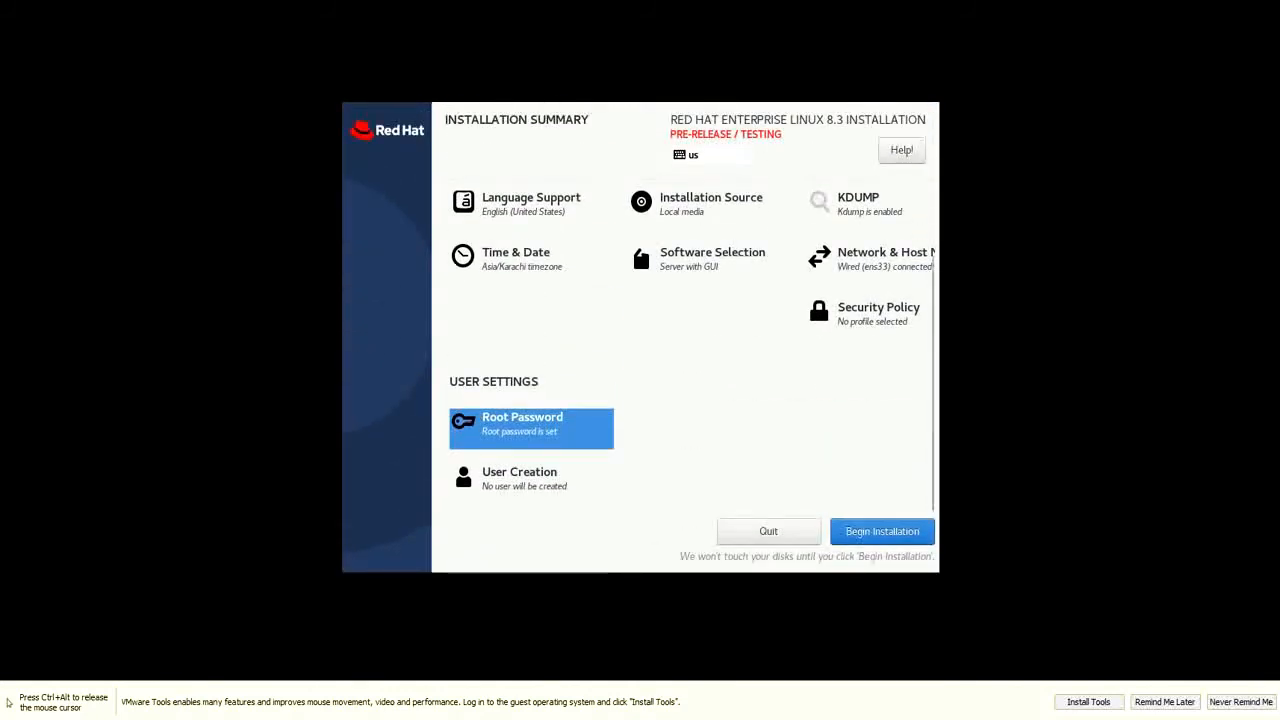
Leave User Creation without a user and permanently turn off VMware Tools install reminders
click(524, 478)
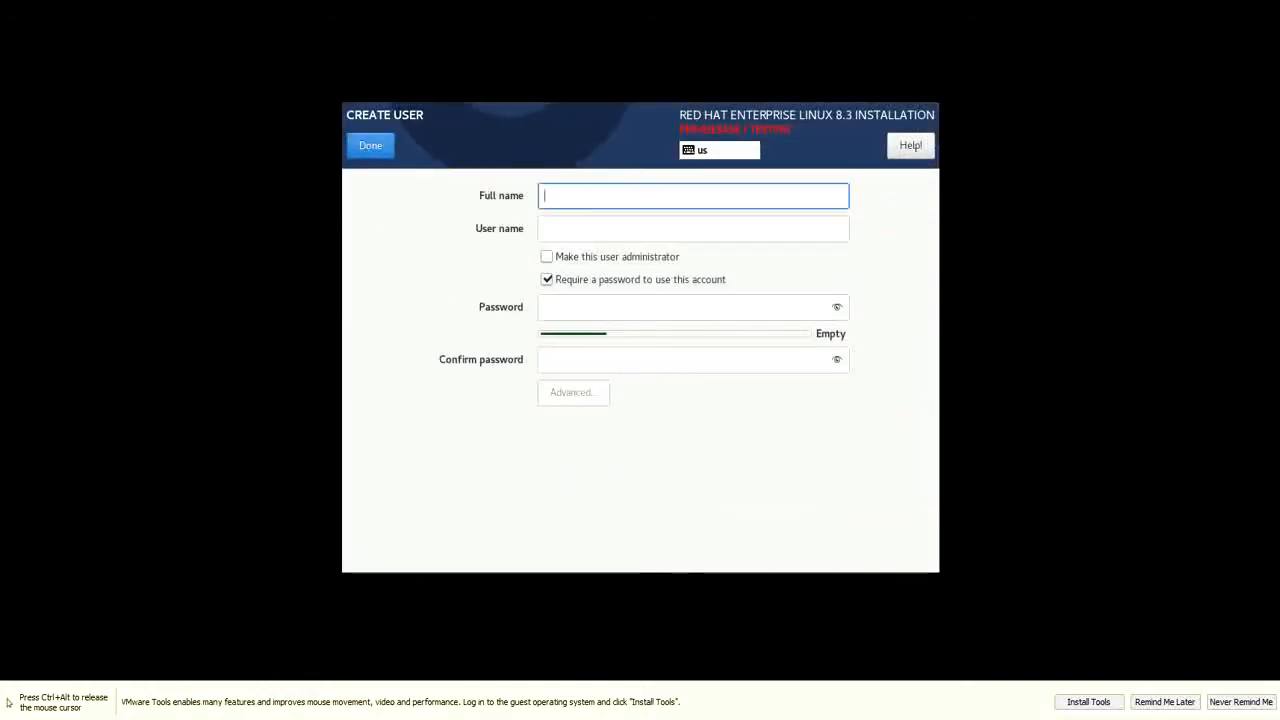
click(370, 145)
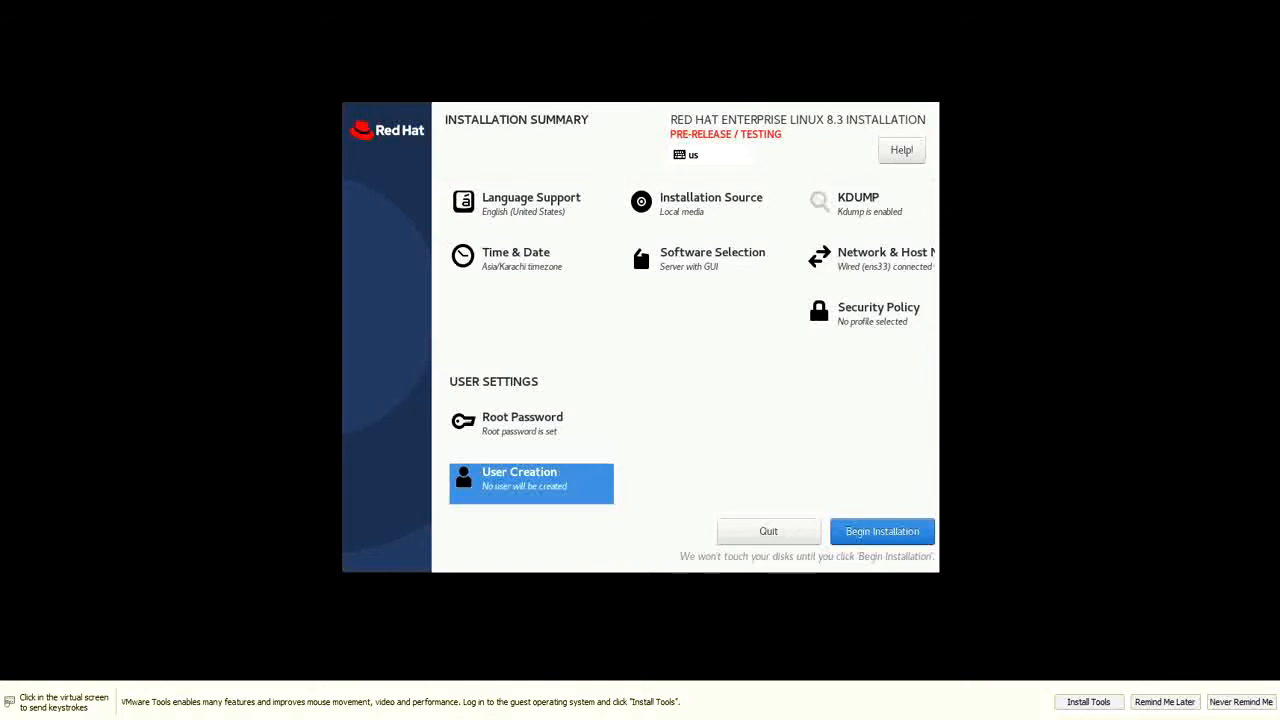
click(1241, 702)
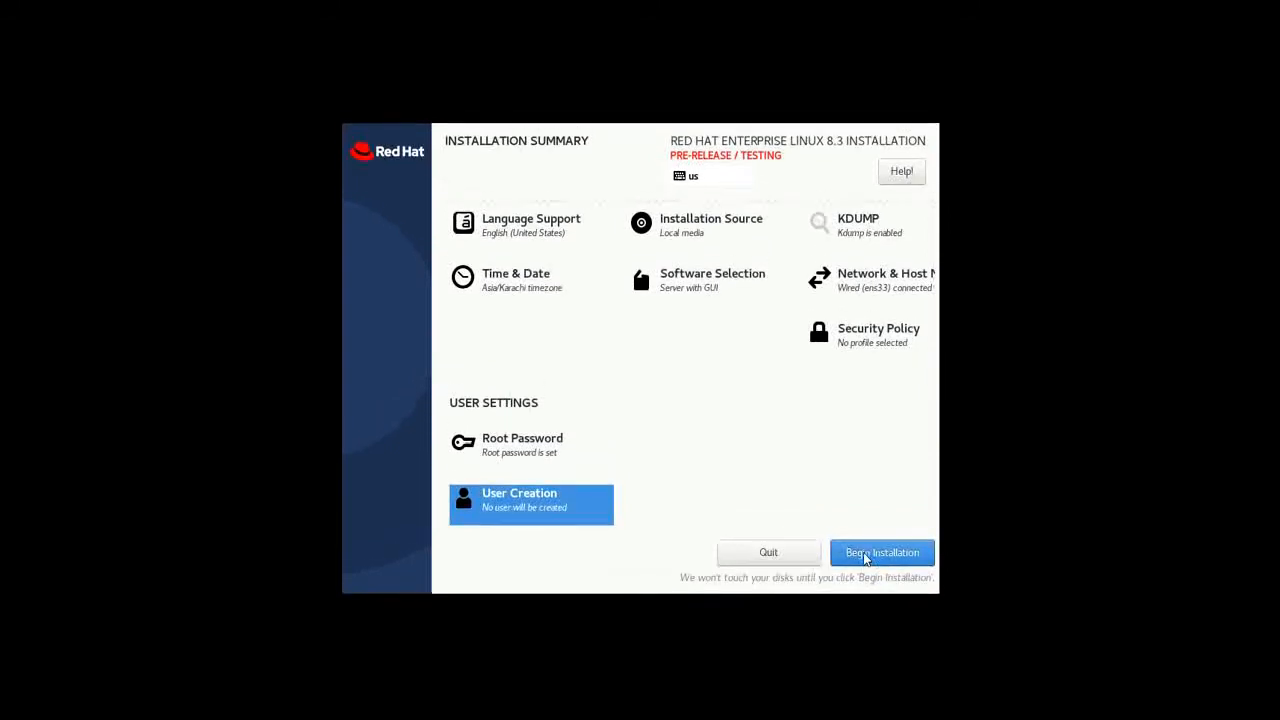
Begin installing RHEL 8.3 from the Installation Summary
click(863, 553)
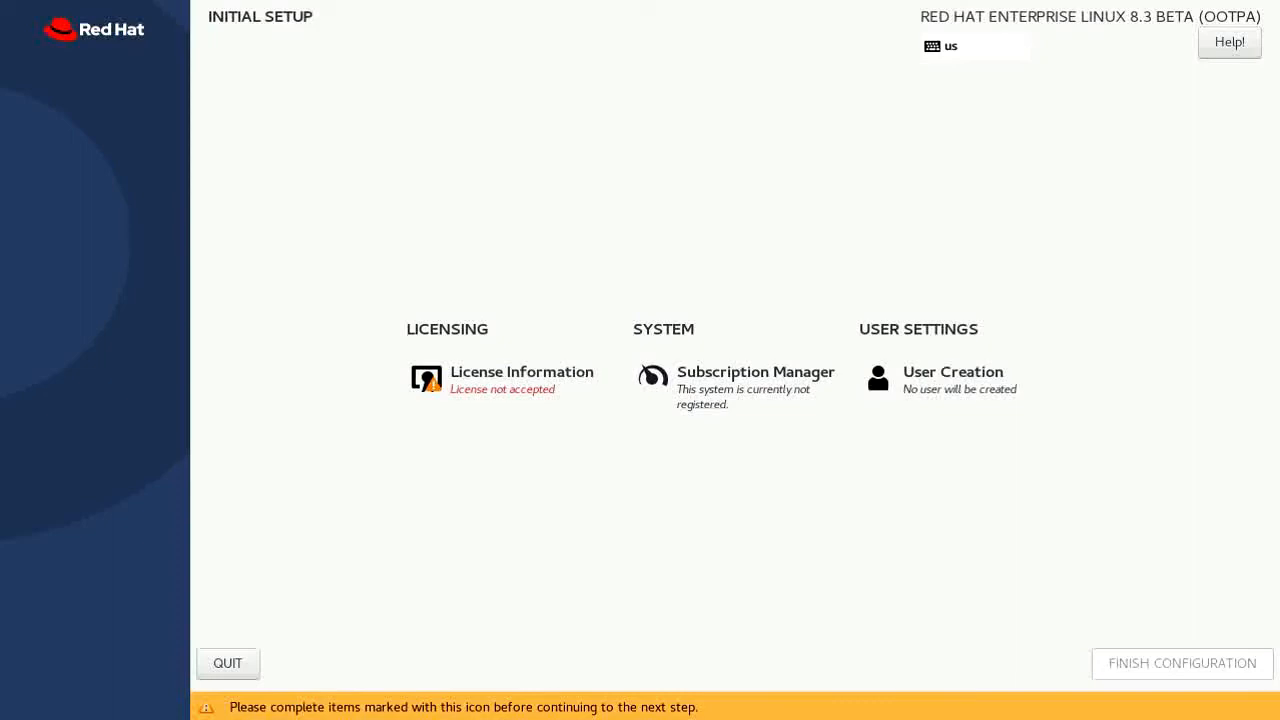
Accept the licence agreement under License Information and finish the initial configuration
click(512, 392)
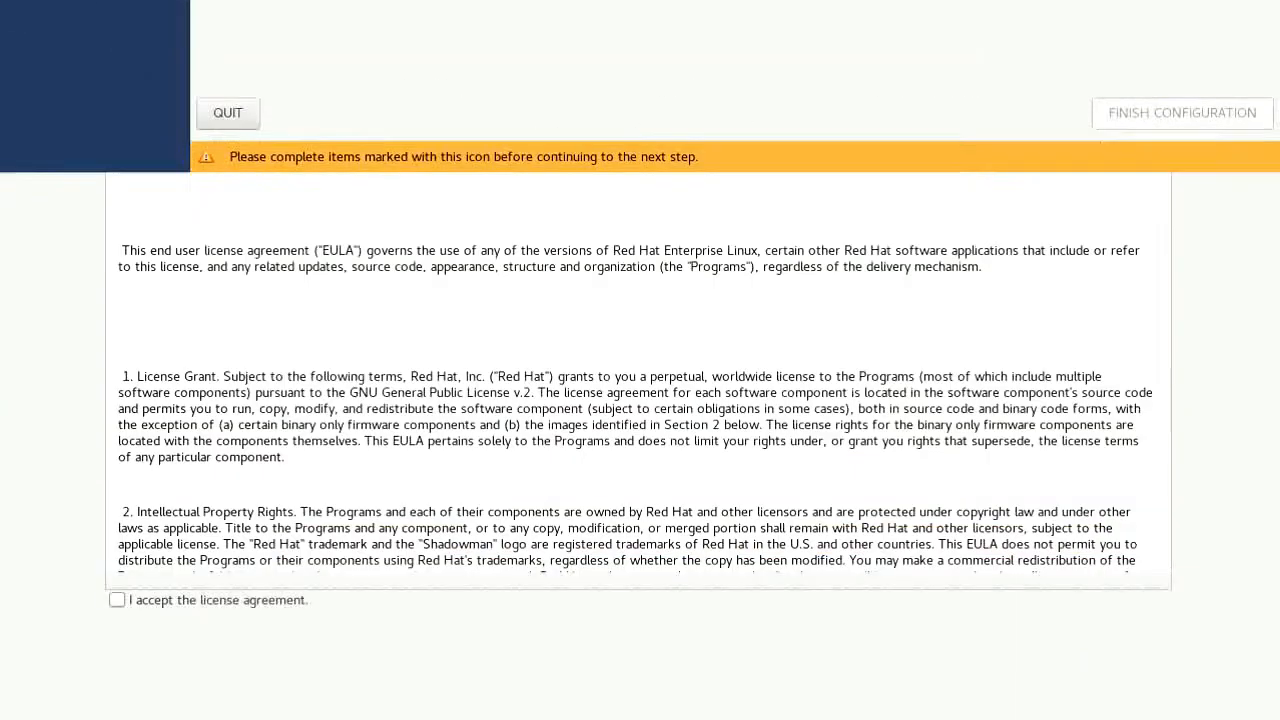
click(117, 600)
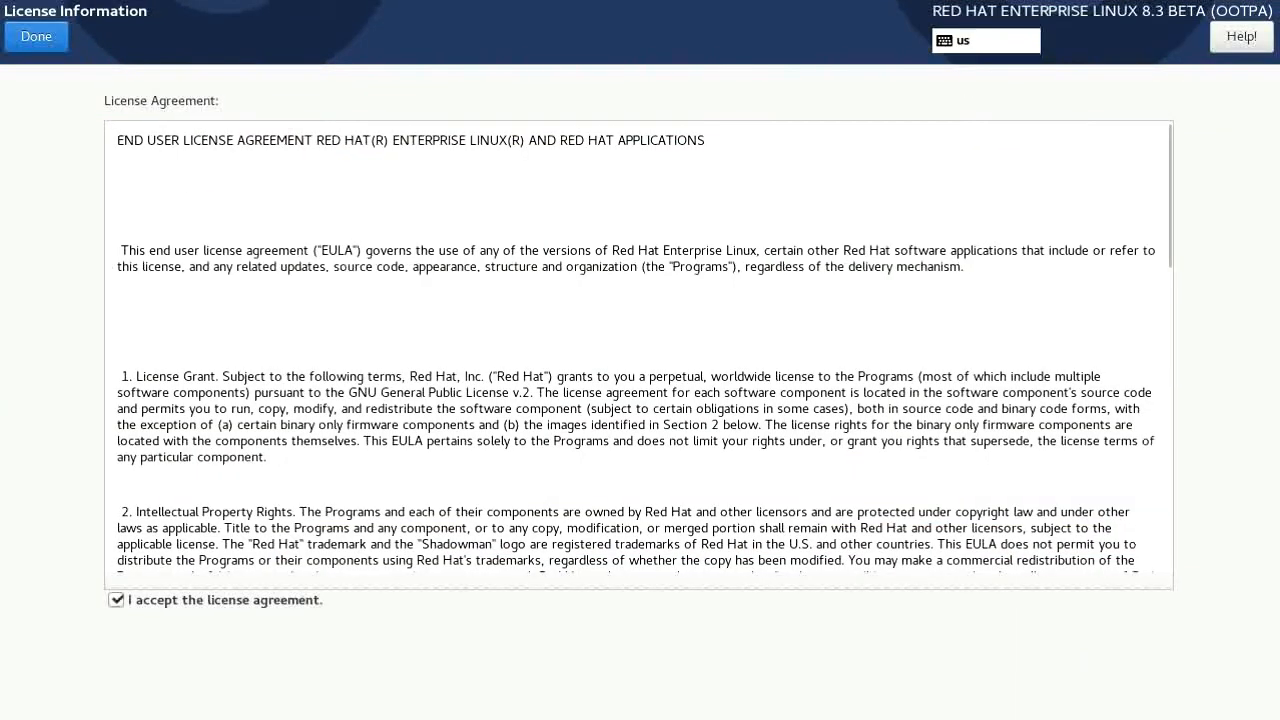
click(36, 36)
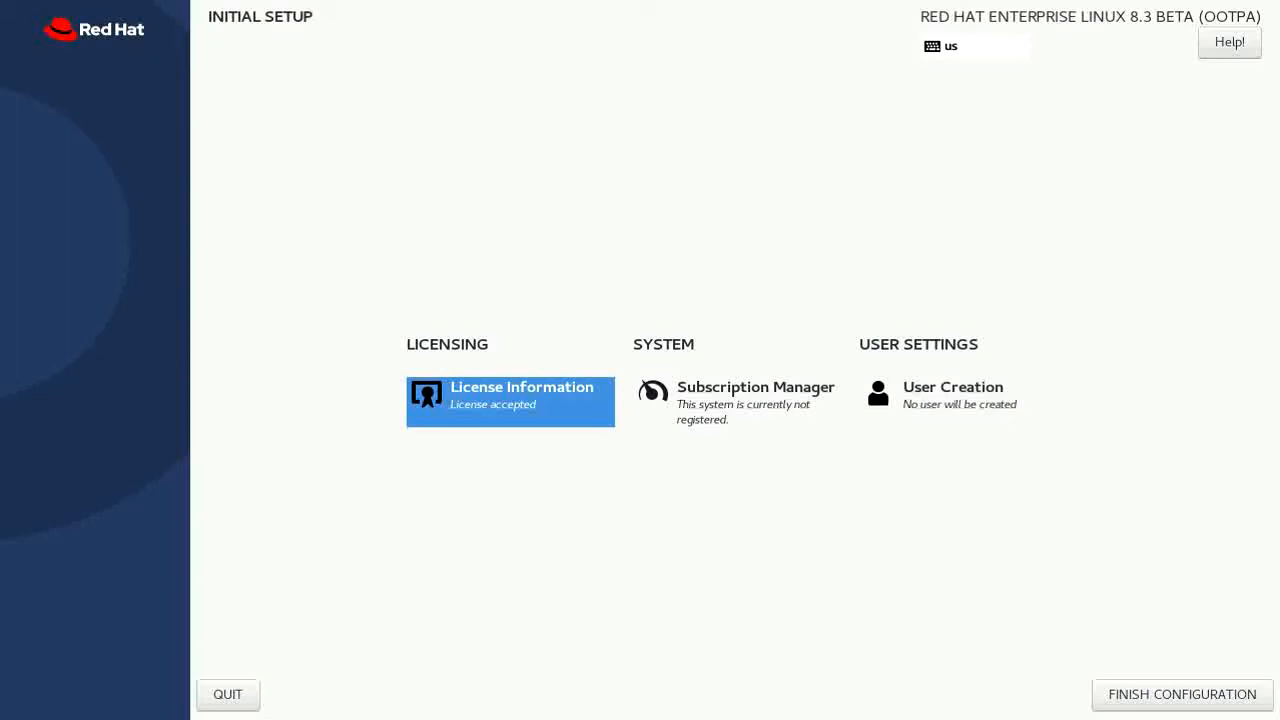
click(1182, 695)
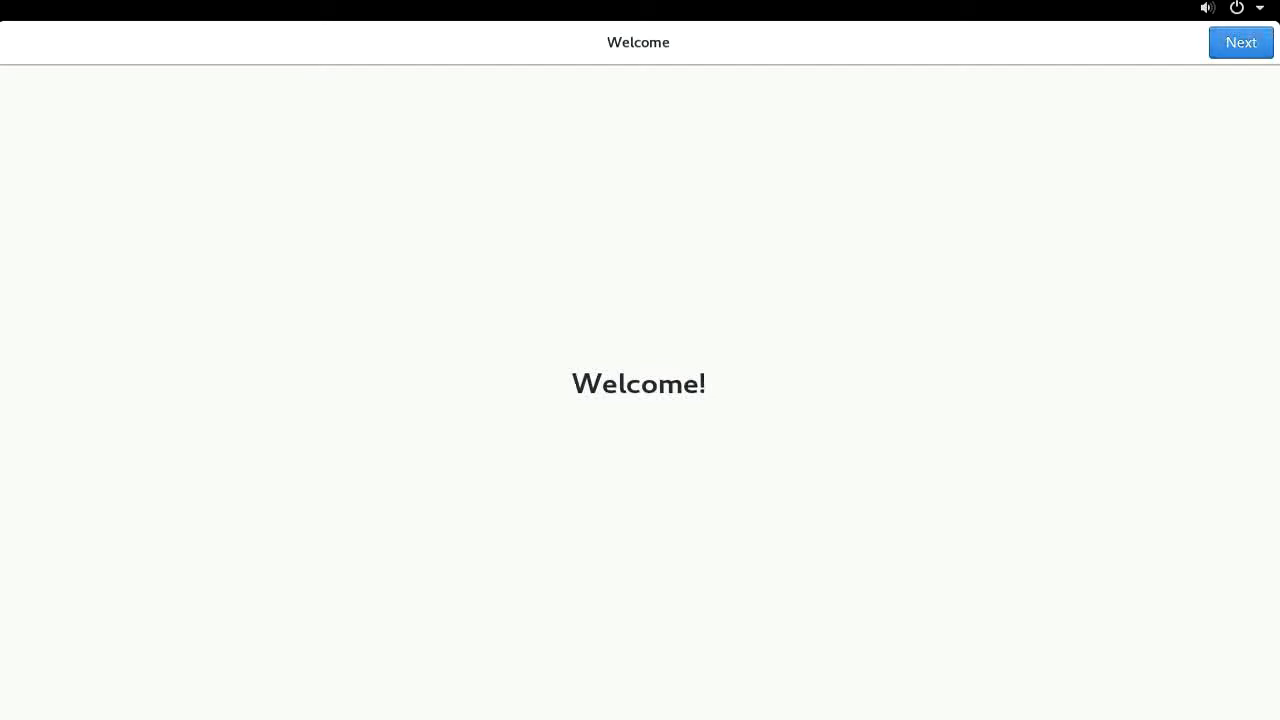
Advance past the Welcome and Privacy pages and skip Online Accounts
click(1241, 43)
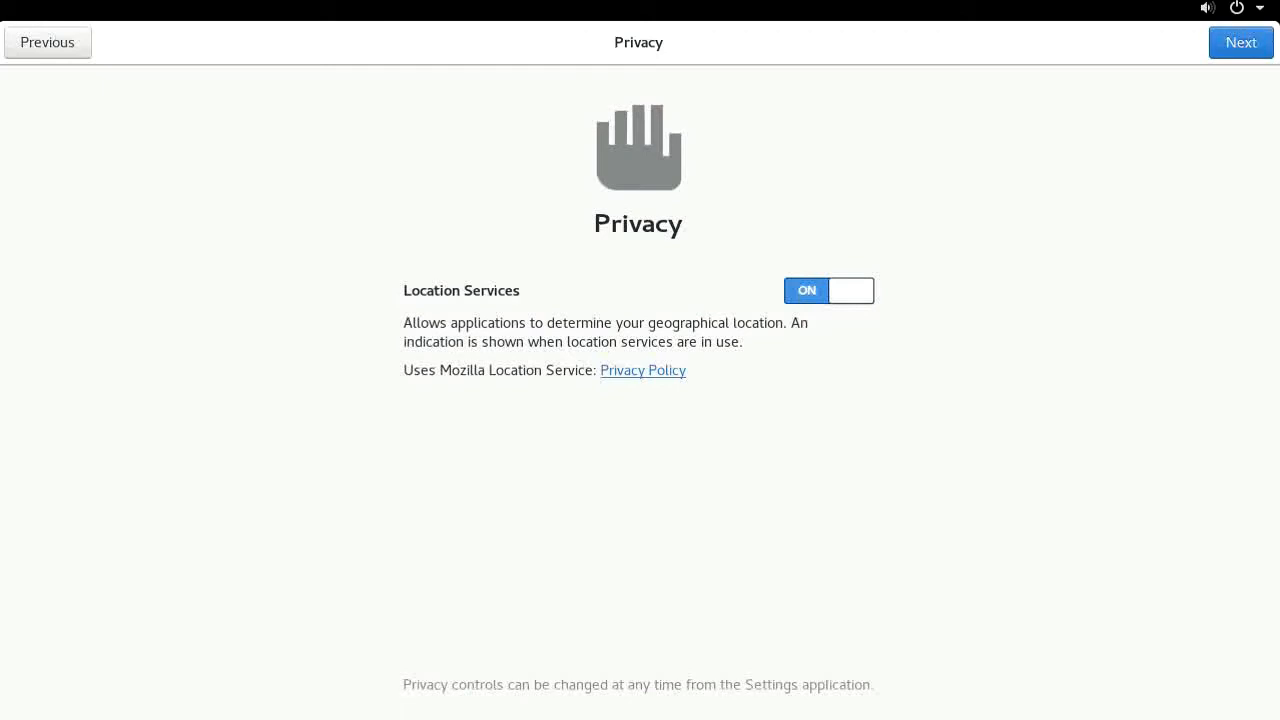
click(1241, 42)
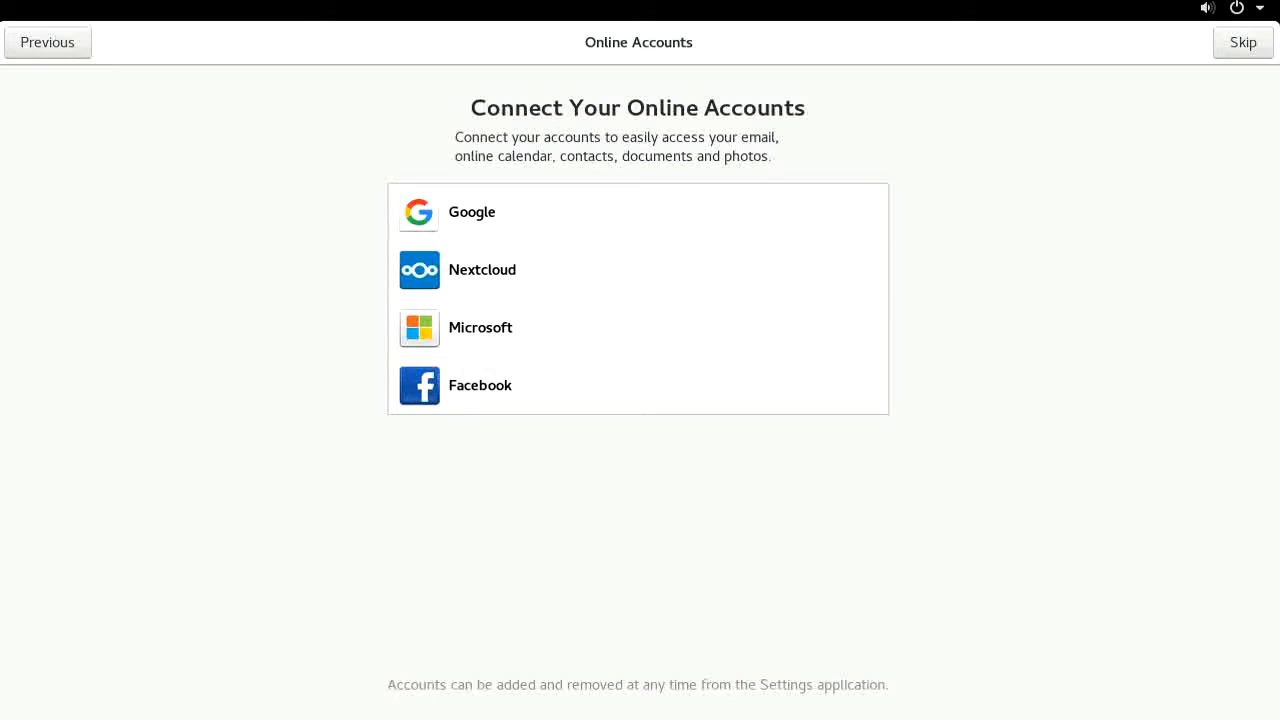
click(1243, 42)
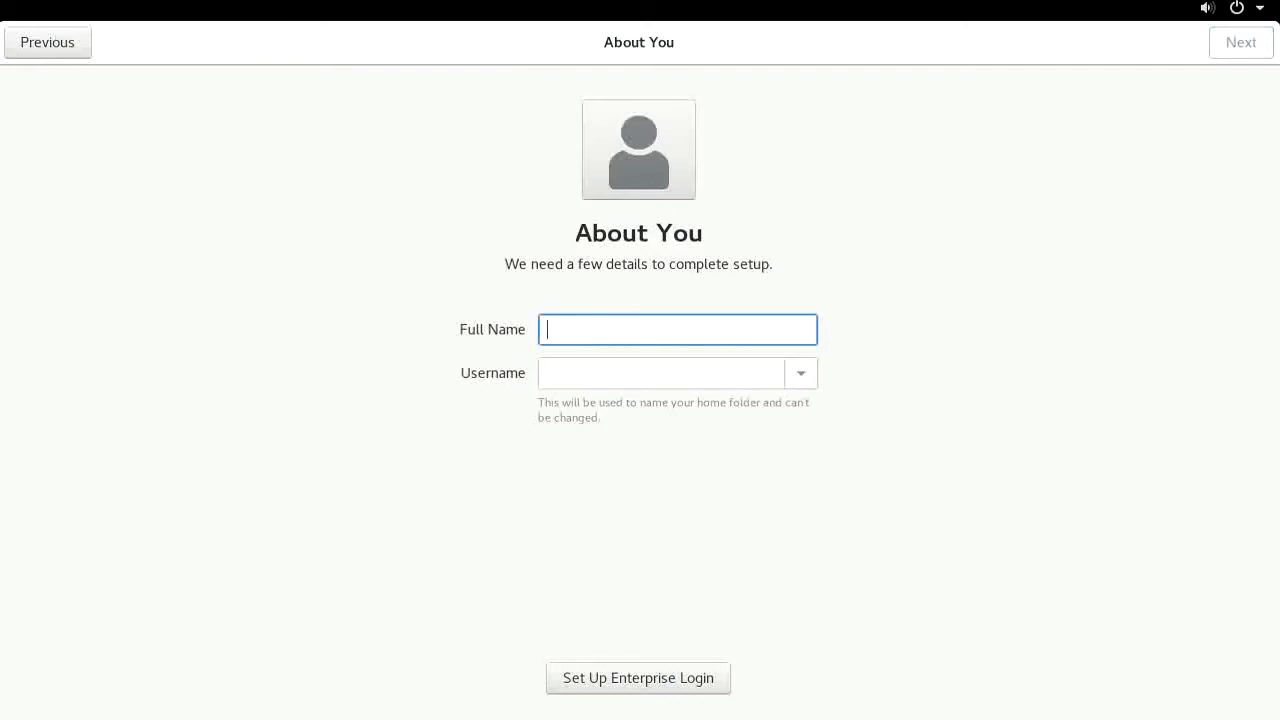
Enter the user's full name and password, start using RHEL, and select the new user at login
text(Cod)
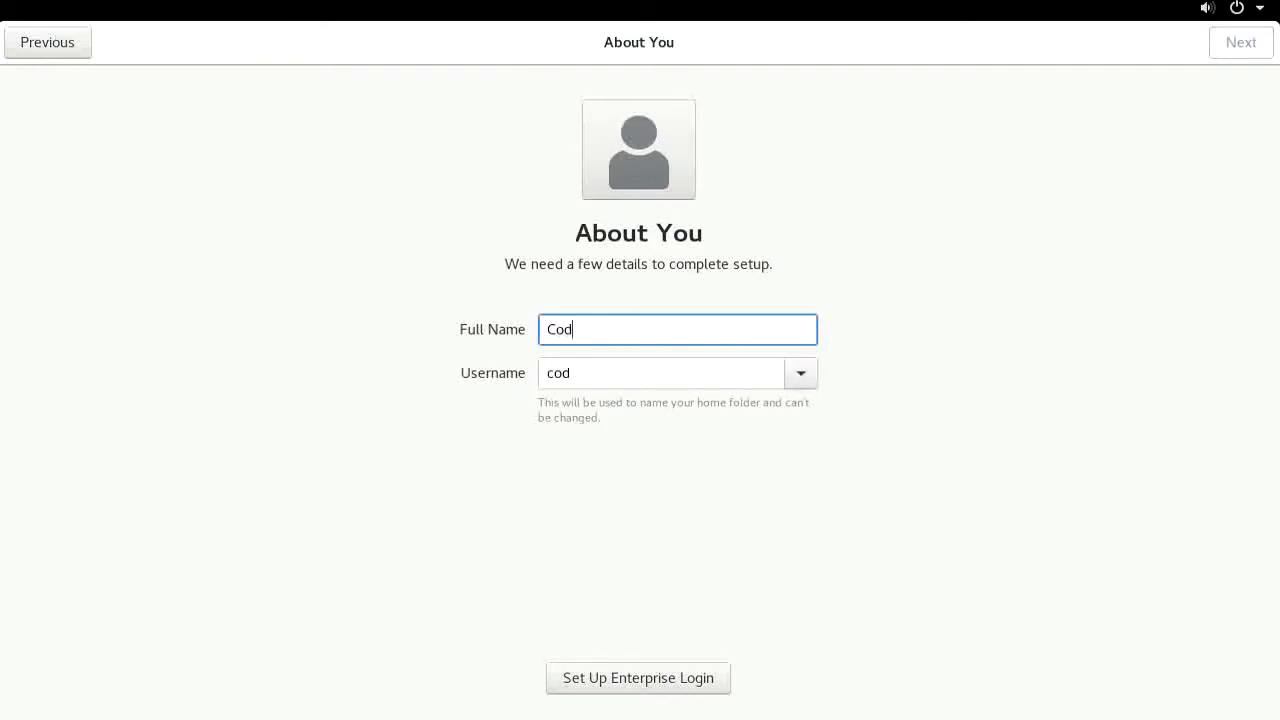
text(e Cloud)
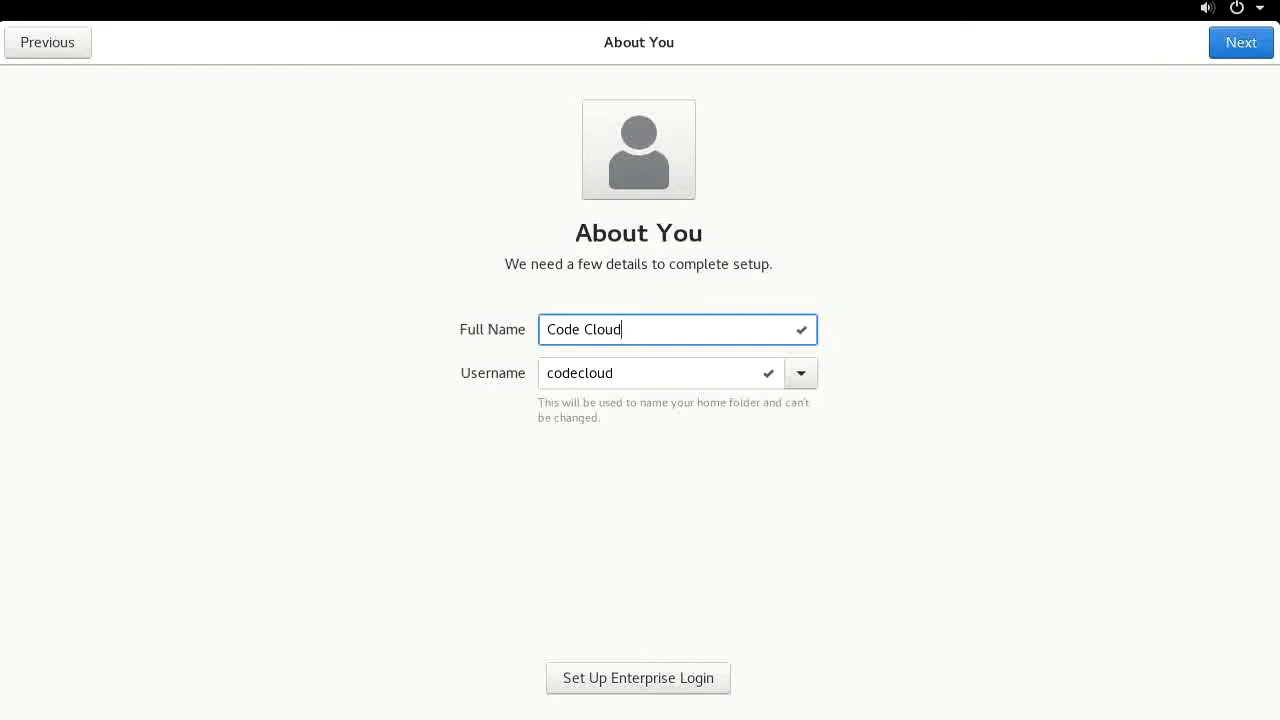
key(Return)
text(1234)
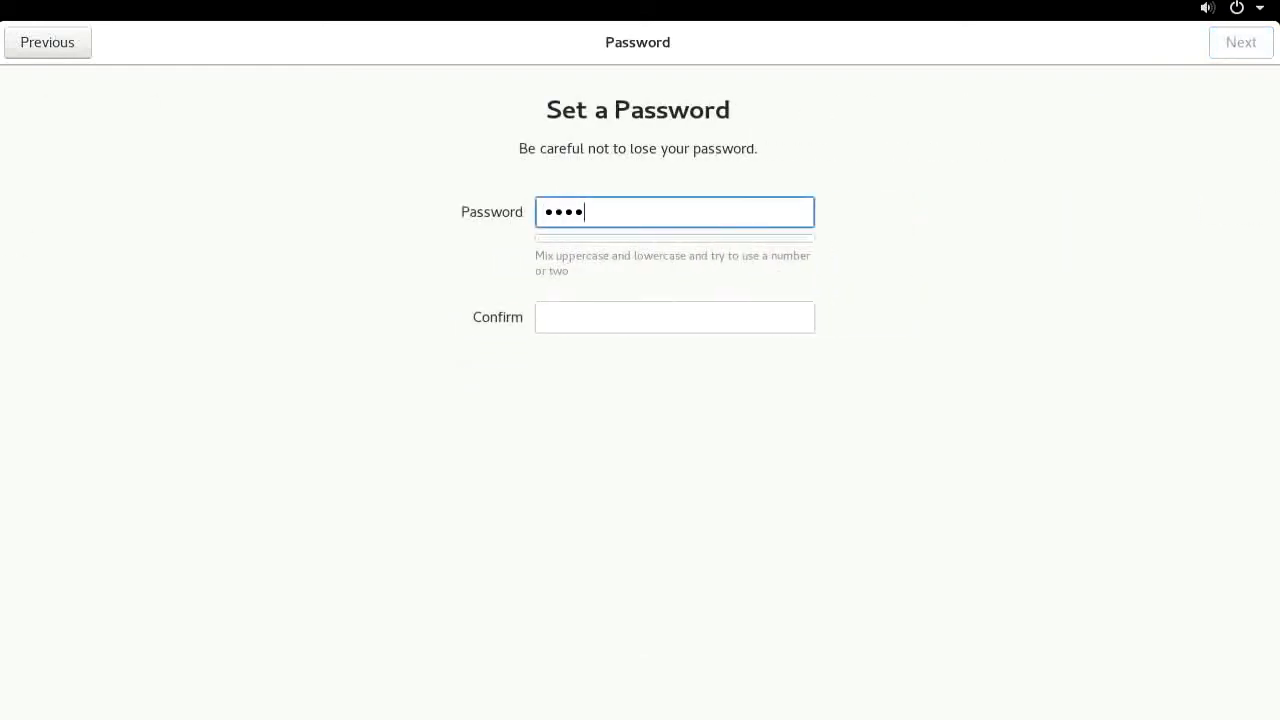
text(56)
key(Tab)
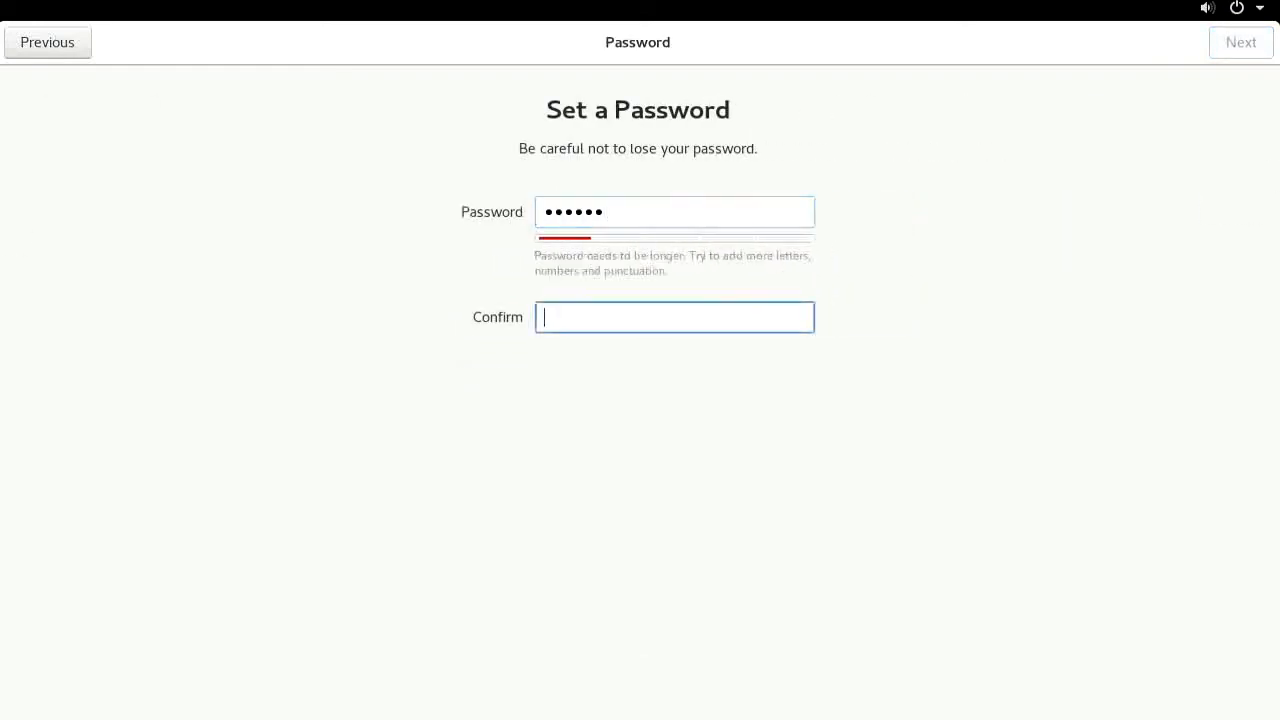
text(123456)
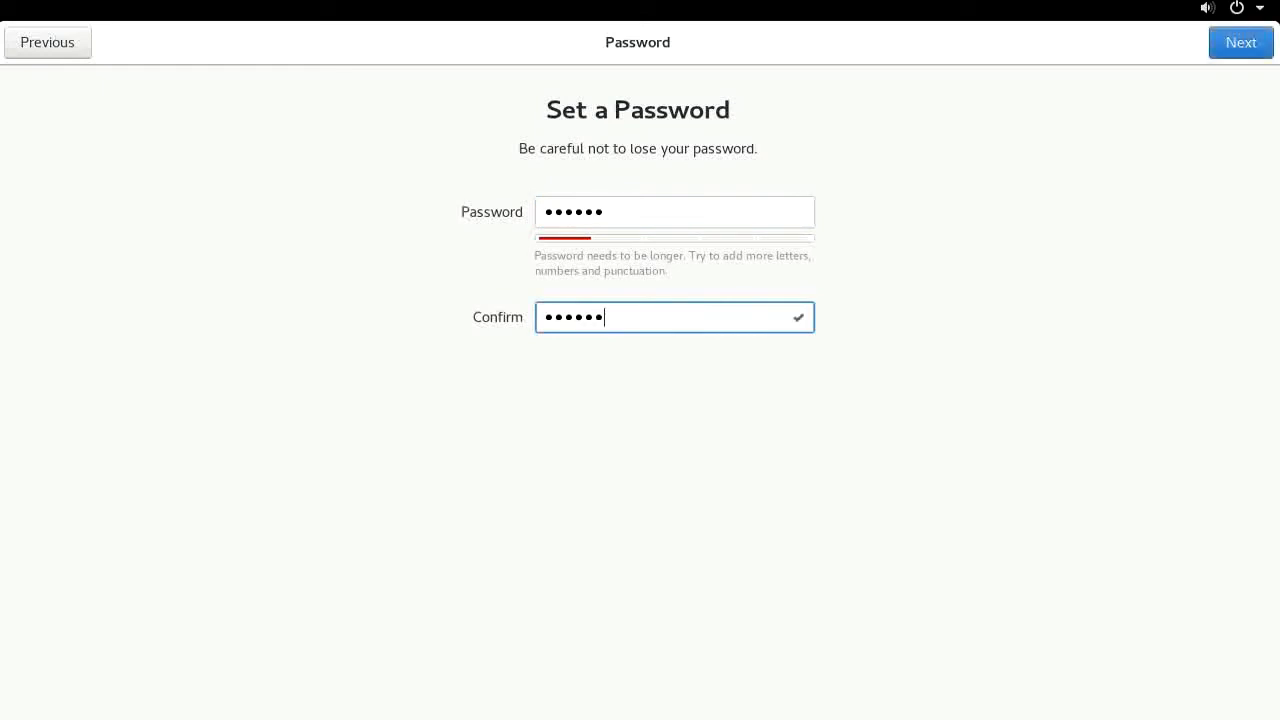
key(Return)
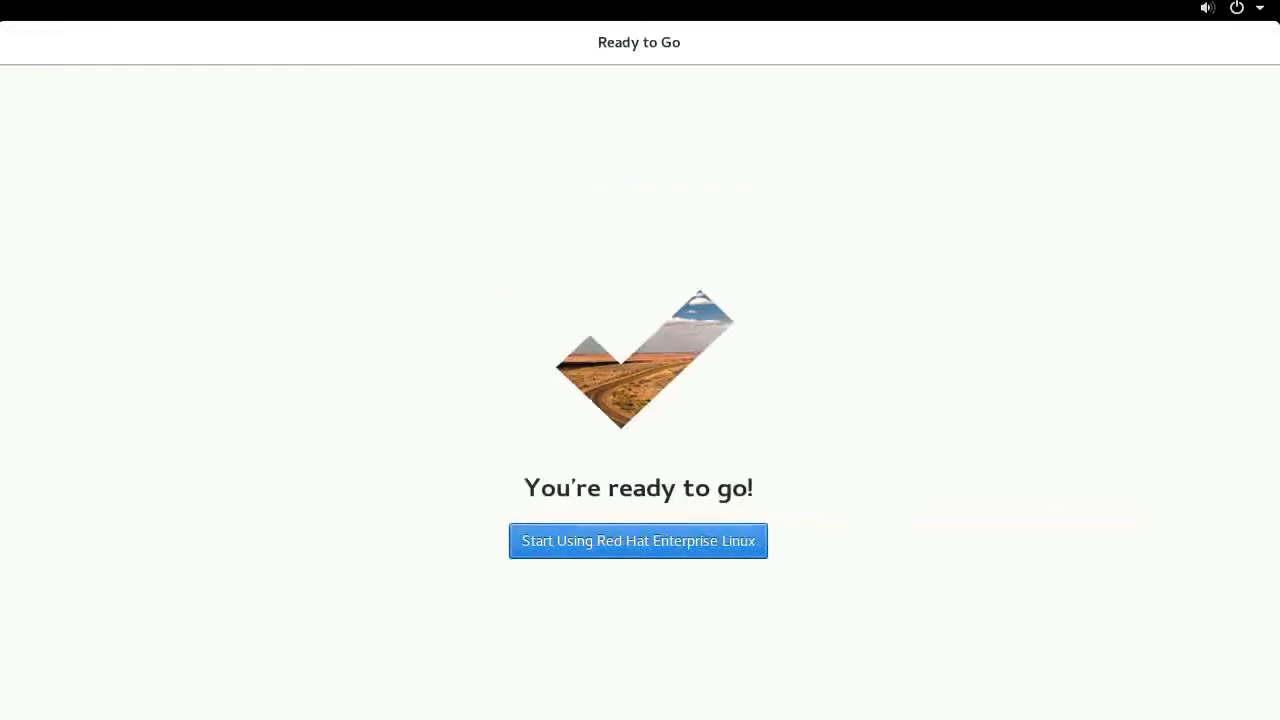
key(Return)
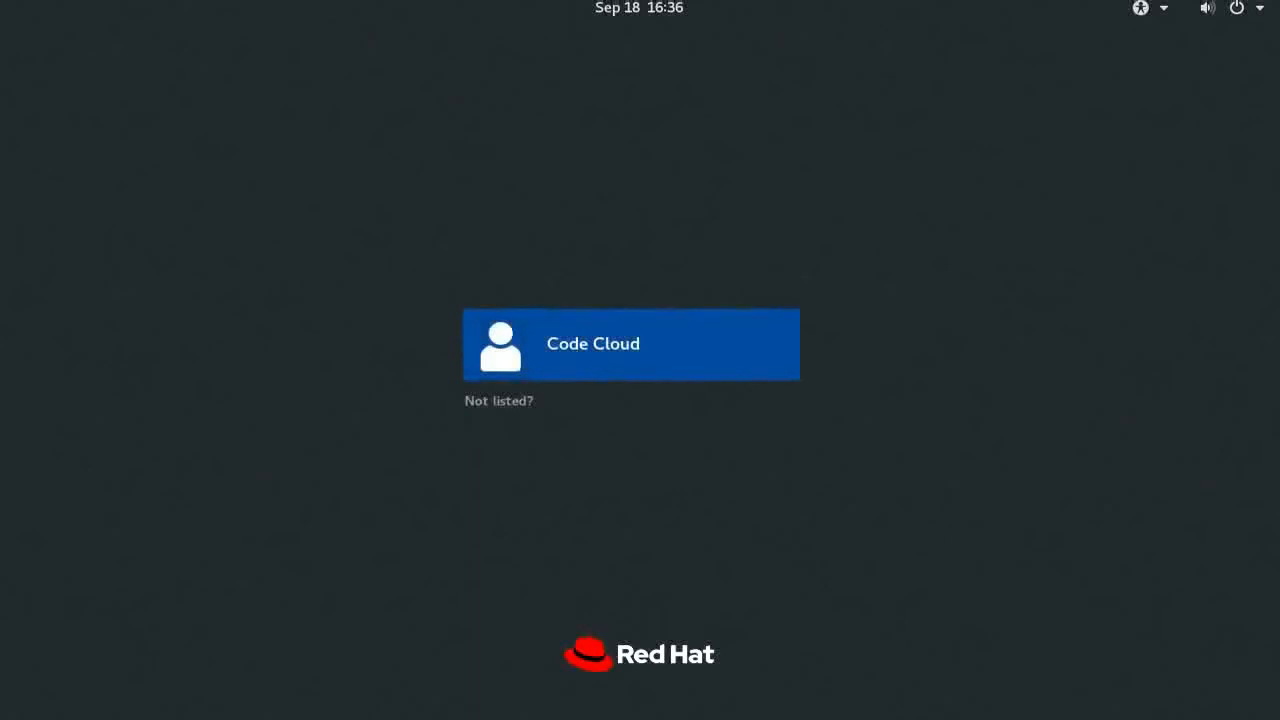
key(Return)
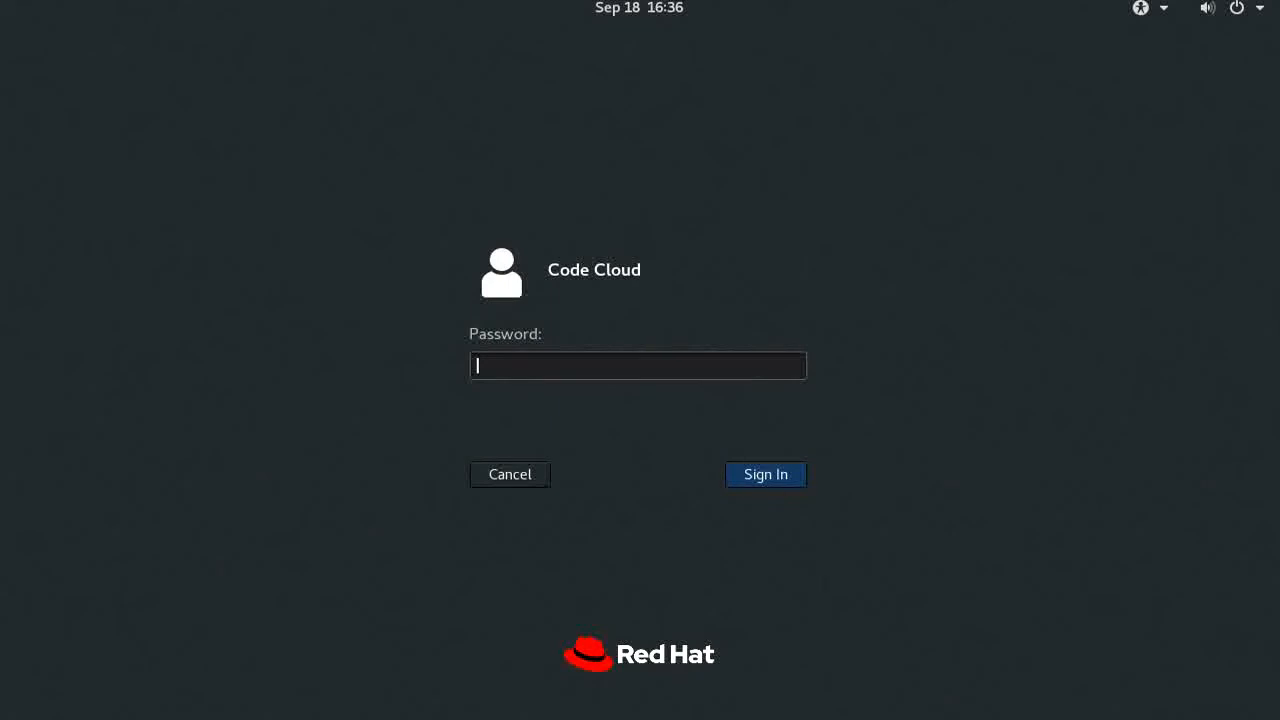
Sign in with the user's password and close the Getting Started help window
text(••••••)
key(Return)
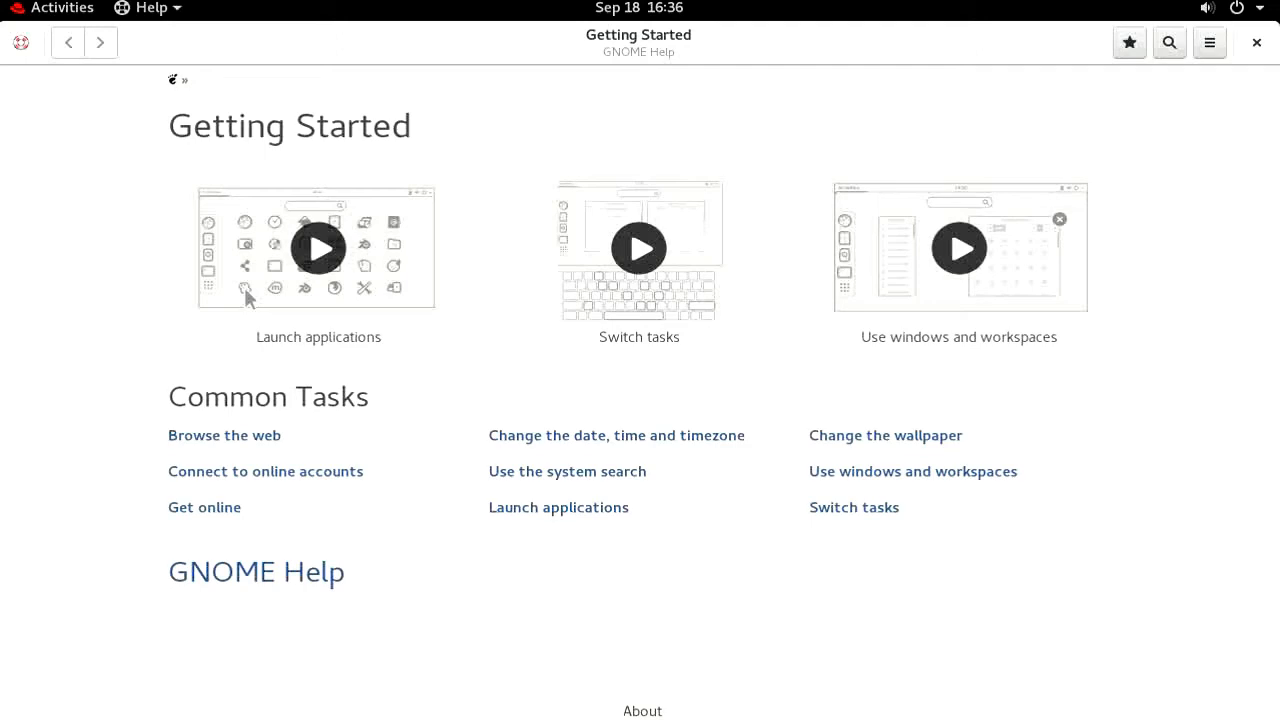
click(1257, 43)
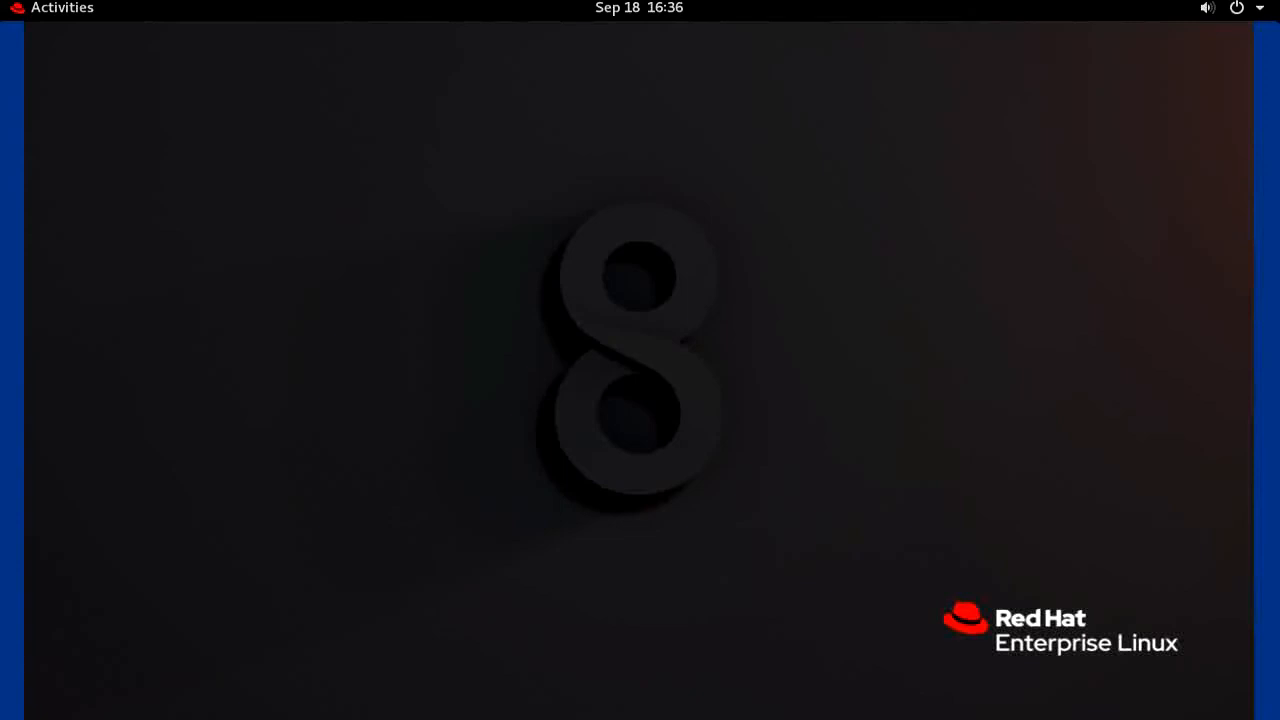
Launch System Monitor from the Utilities group, scroll its process list, and close it
click(62, 8)
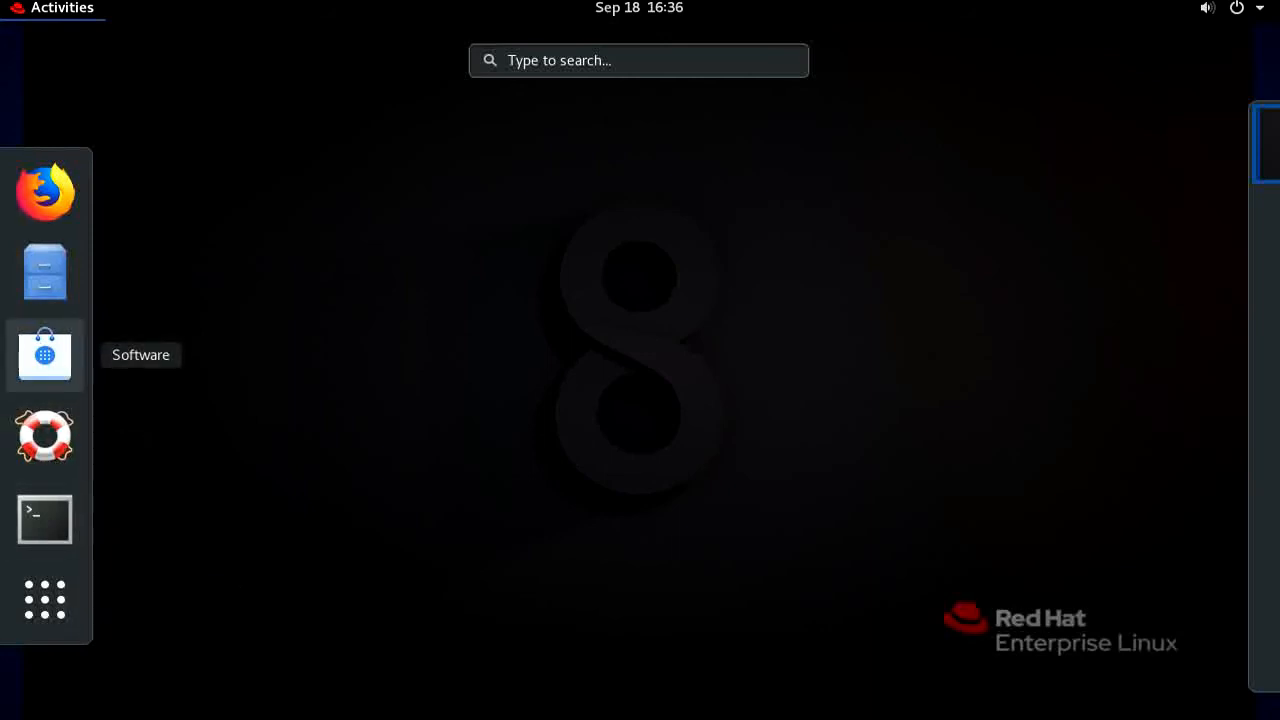
click(45, 599)
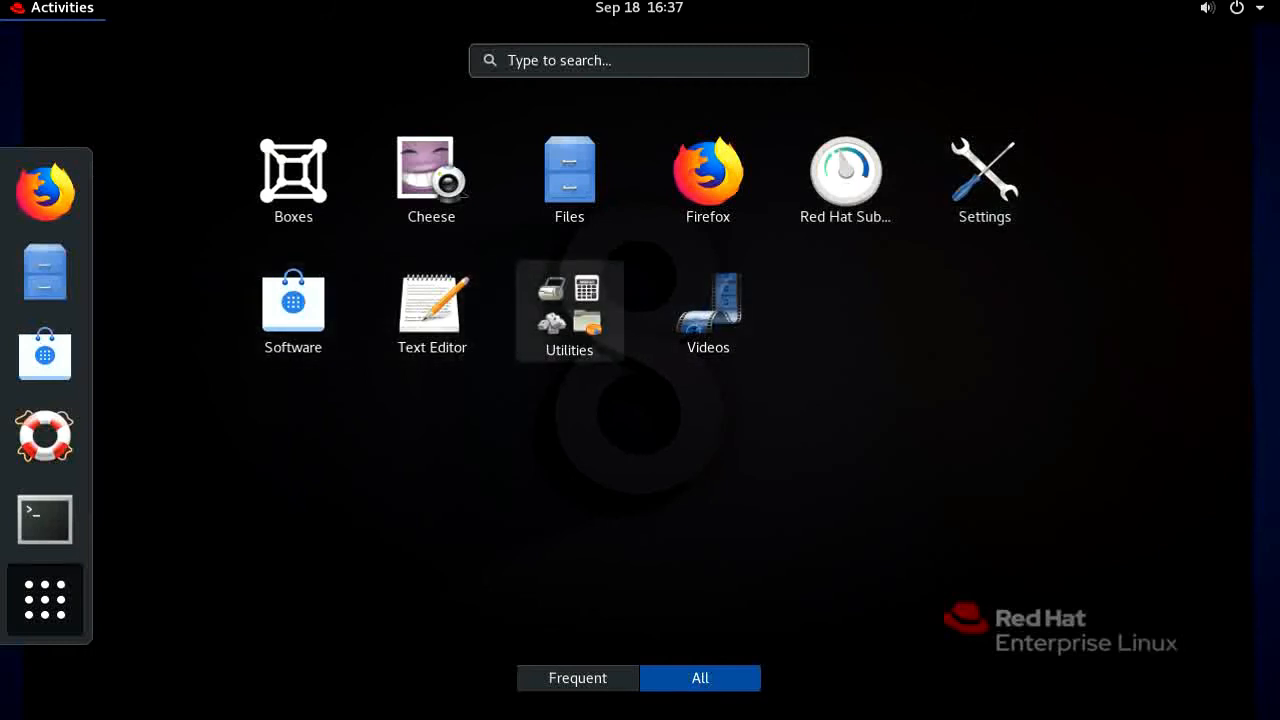
click(570, 311)
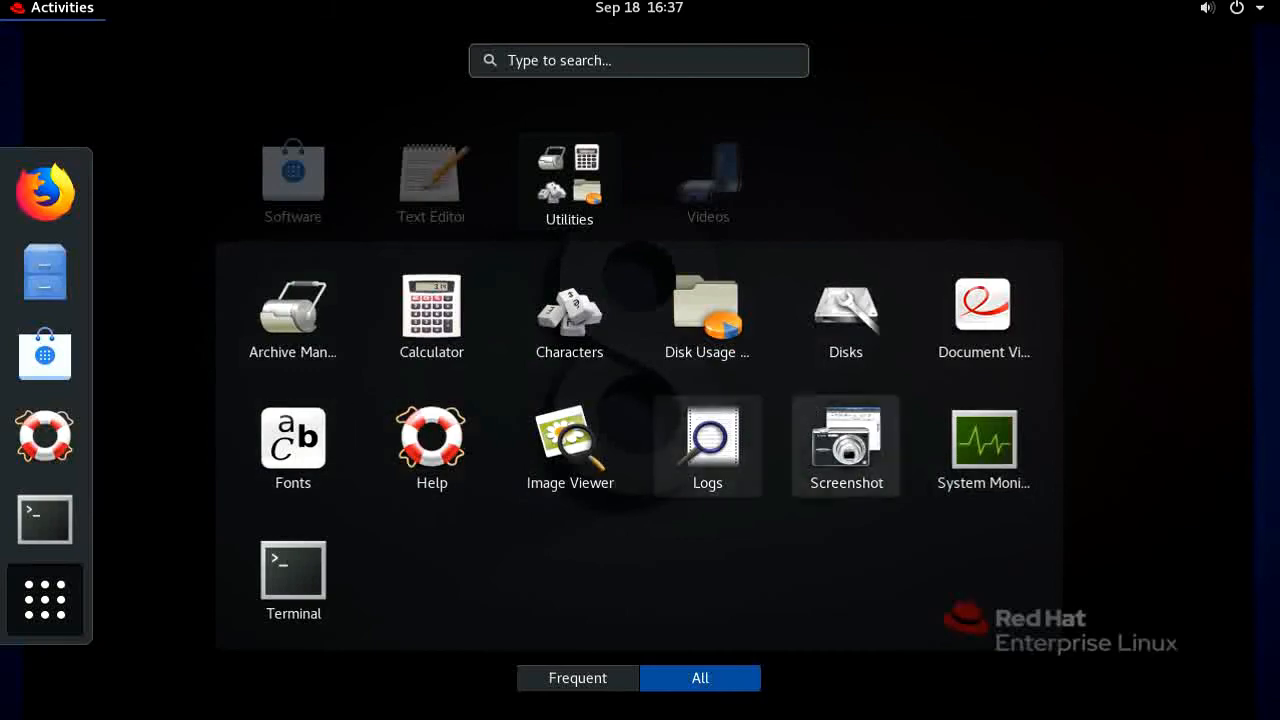
click(984, 445)
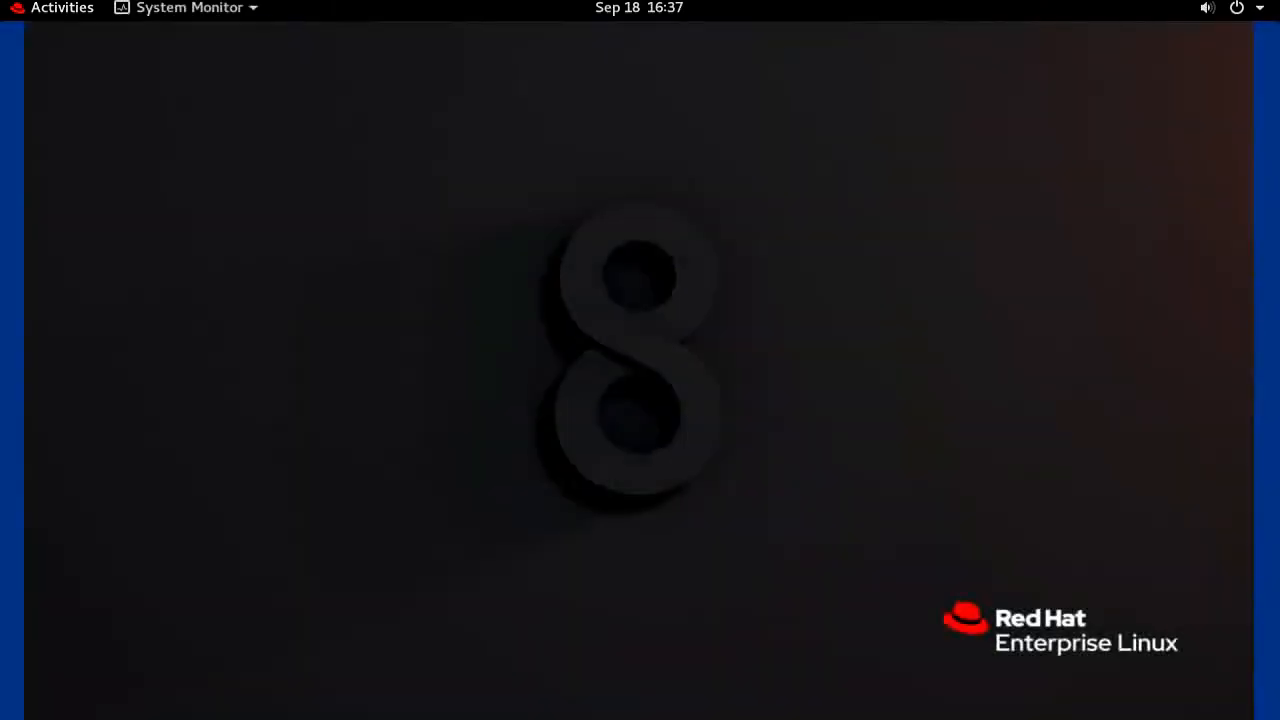
scroll(638, 370, down, 10)
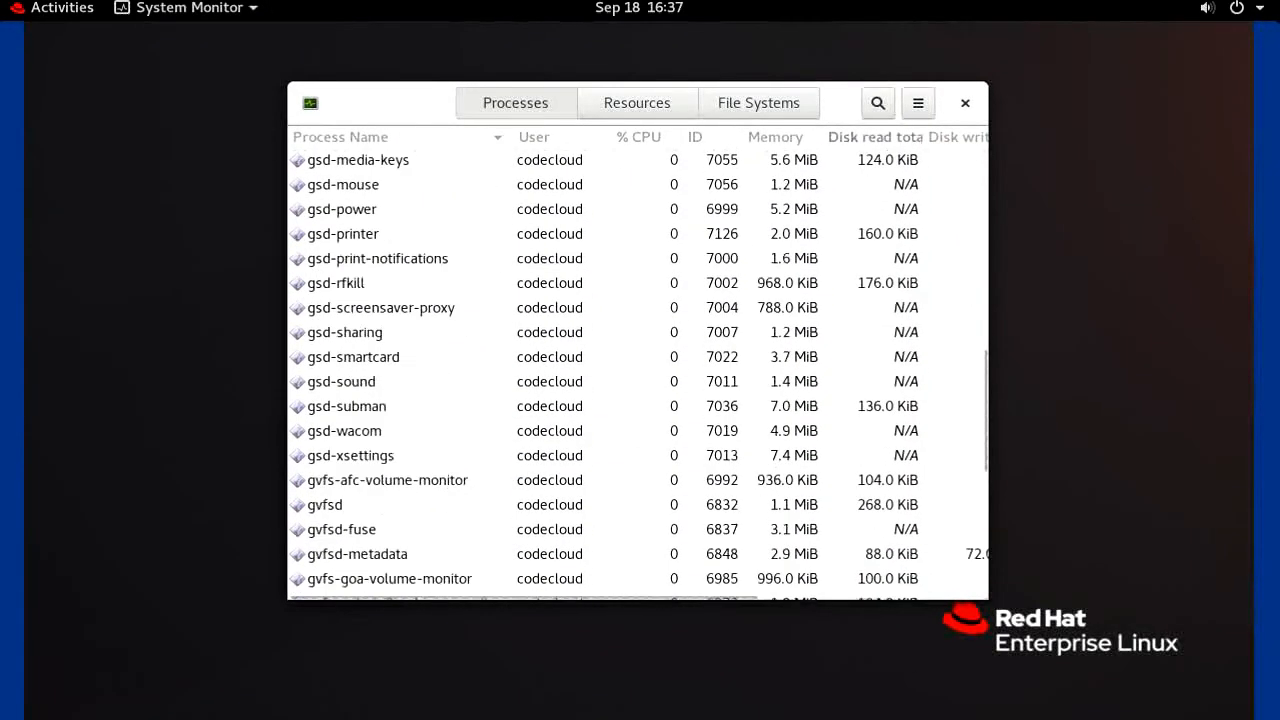
click(965, 103)
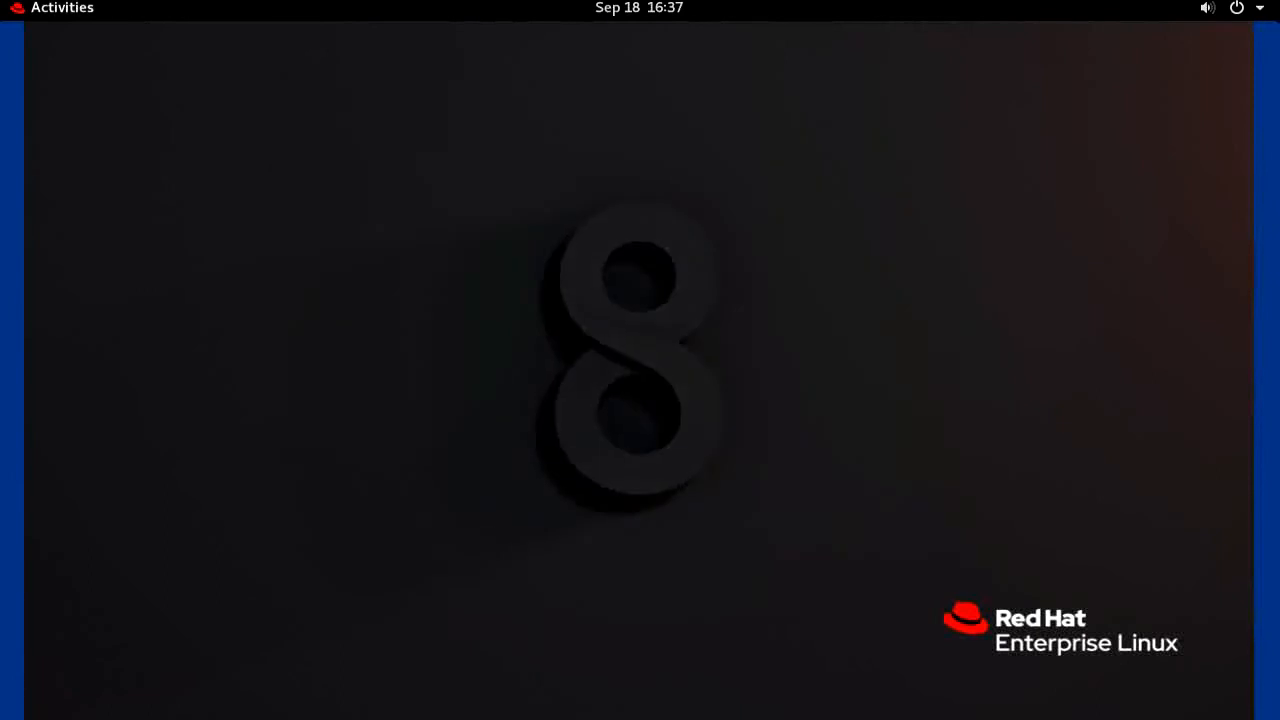
Launch Terminal from the applications grid
click(60, 8)
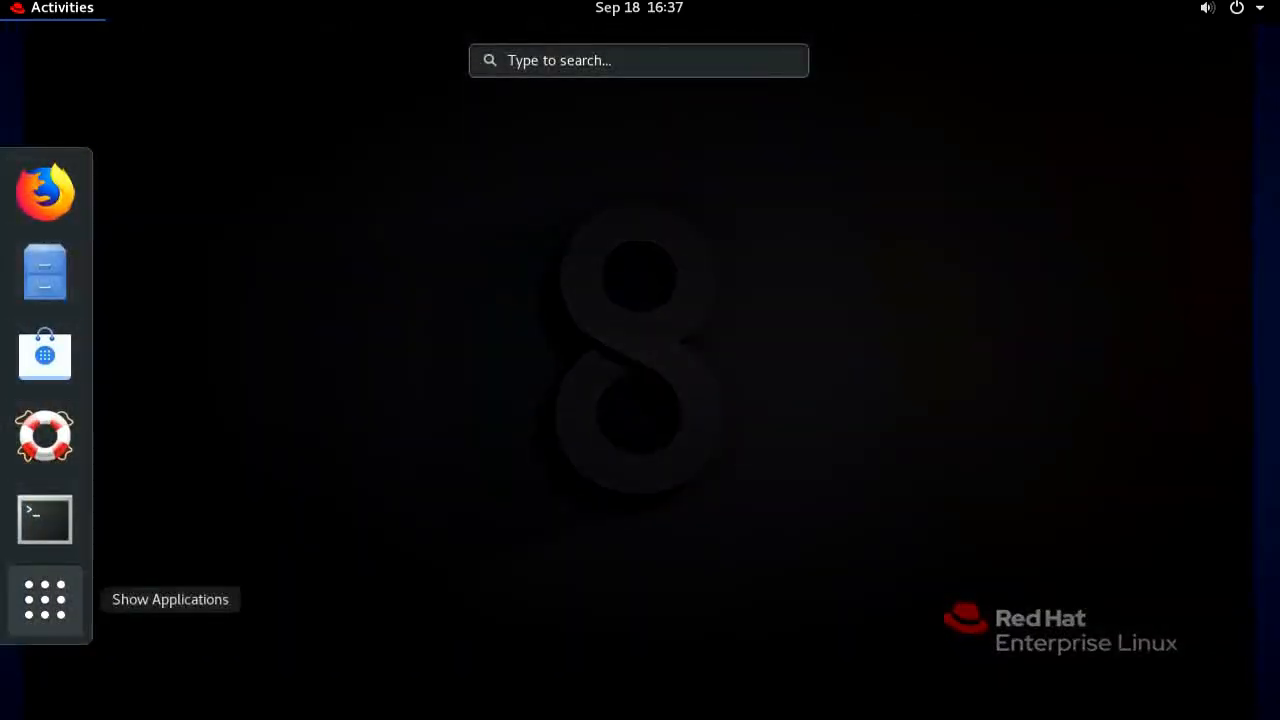
click(45, 600)
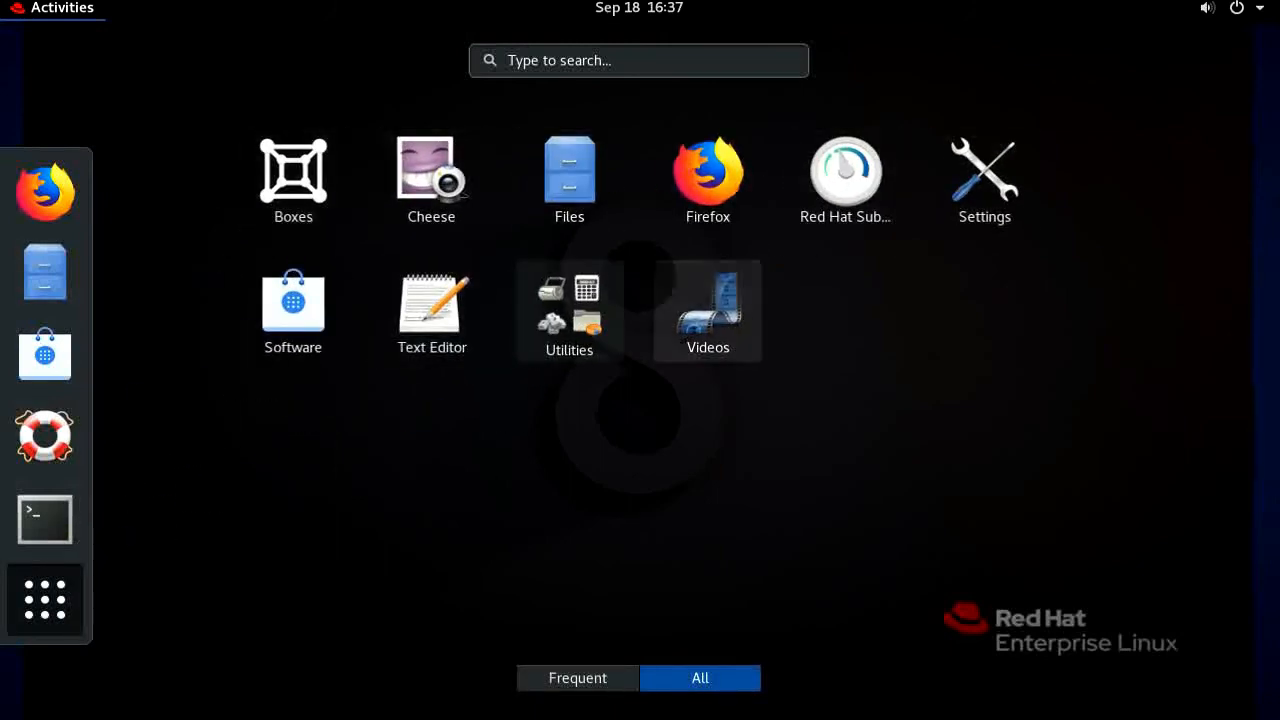
click(45, 519)
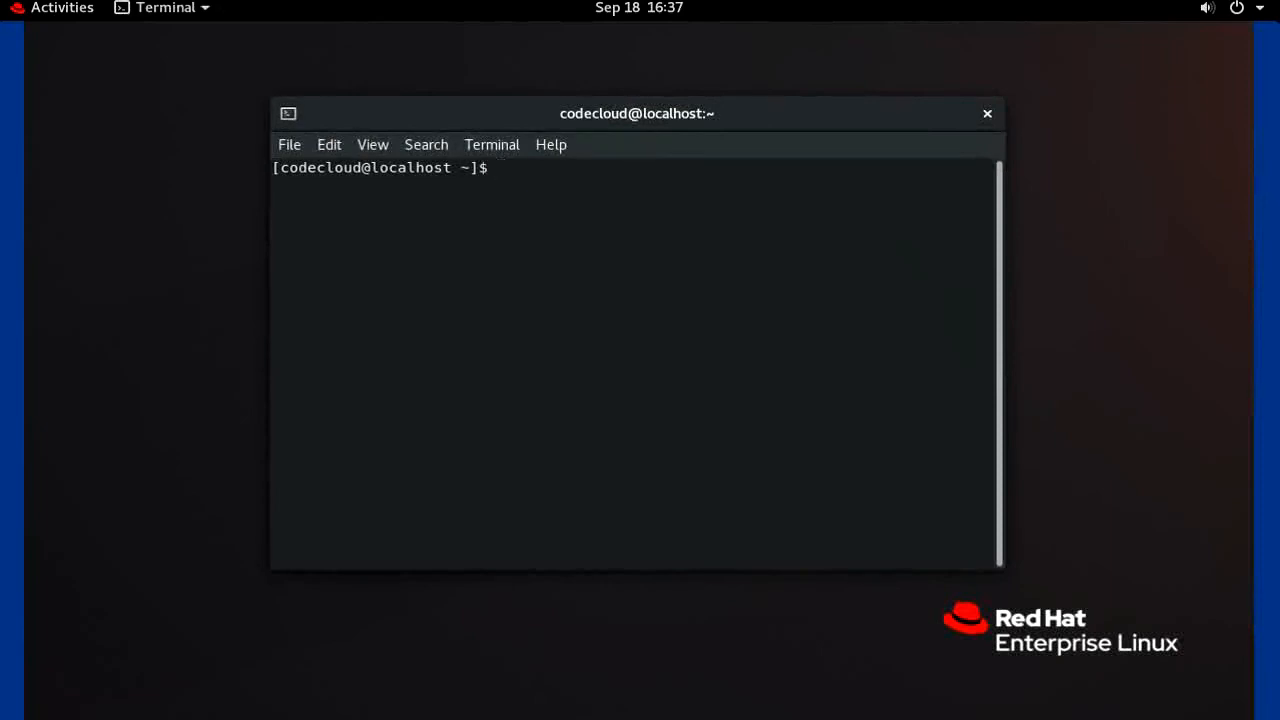
Switch to root with su using the root password, then exit back to the user shell
text(su)
key(Return)
key(Return)
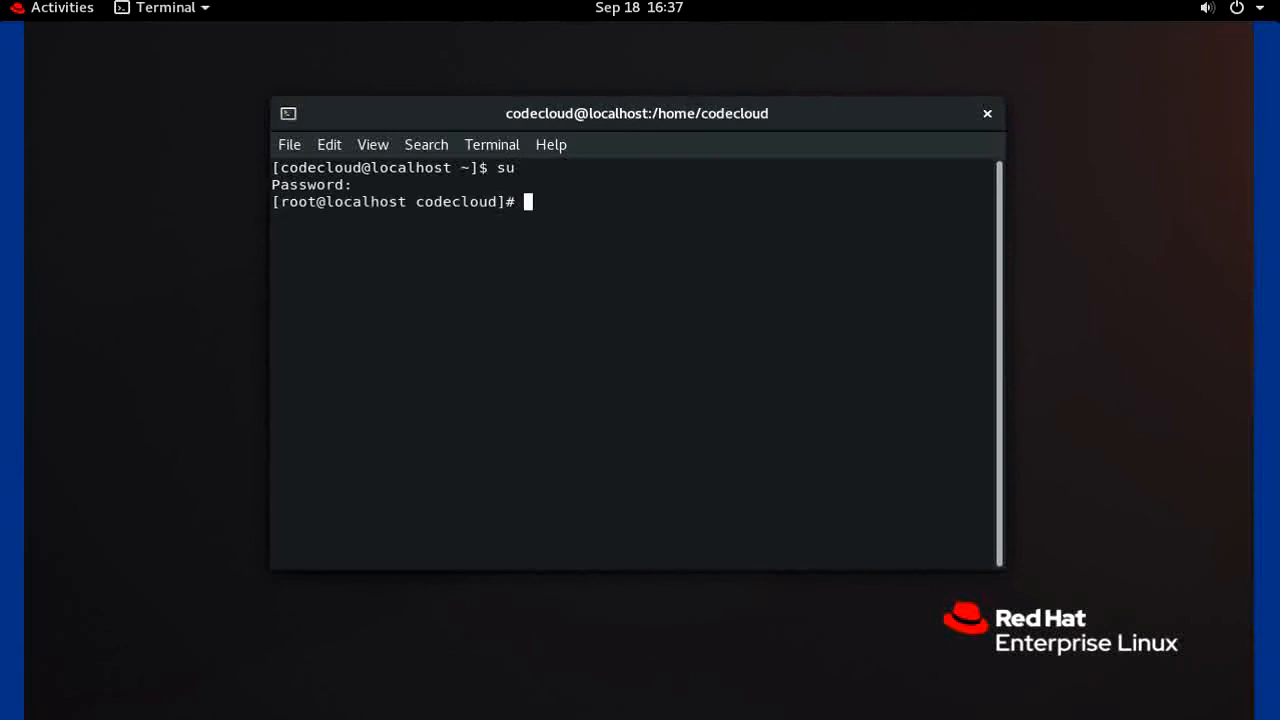
text(exit)
key(Return)
text(exit)
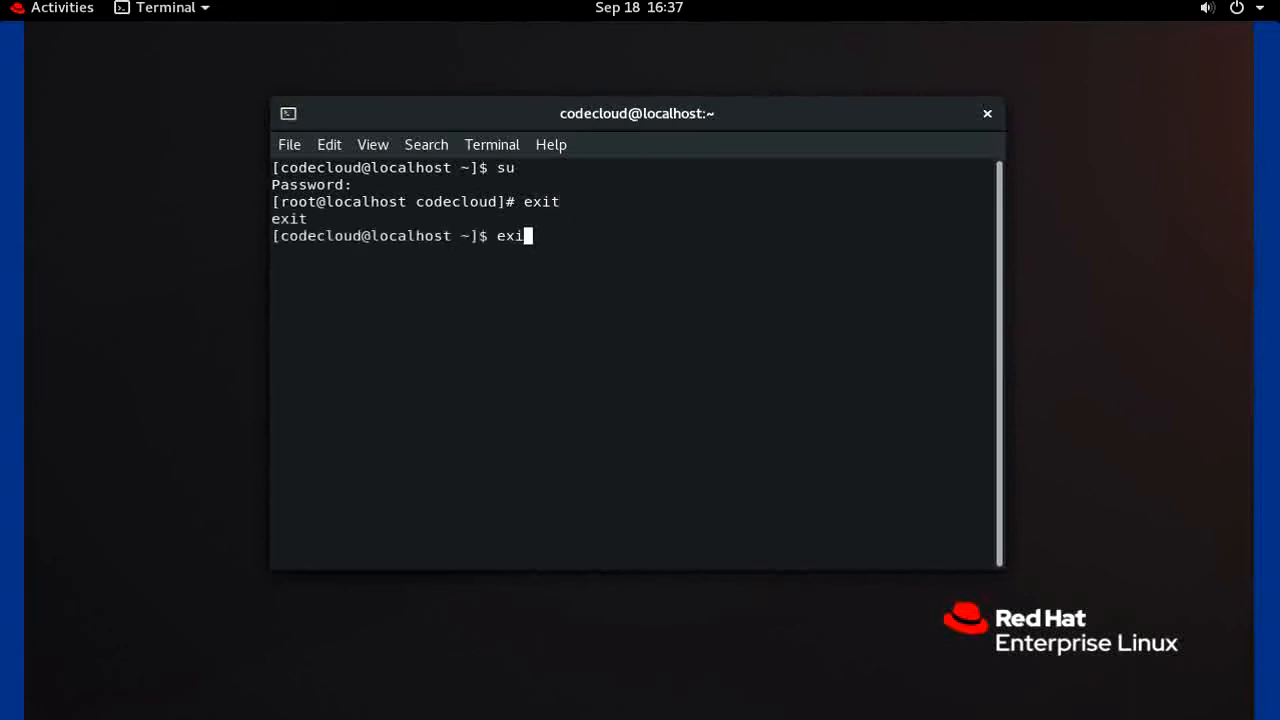
key(Return)
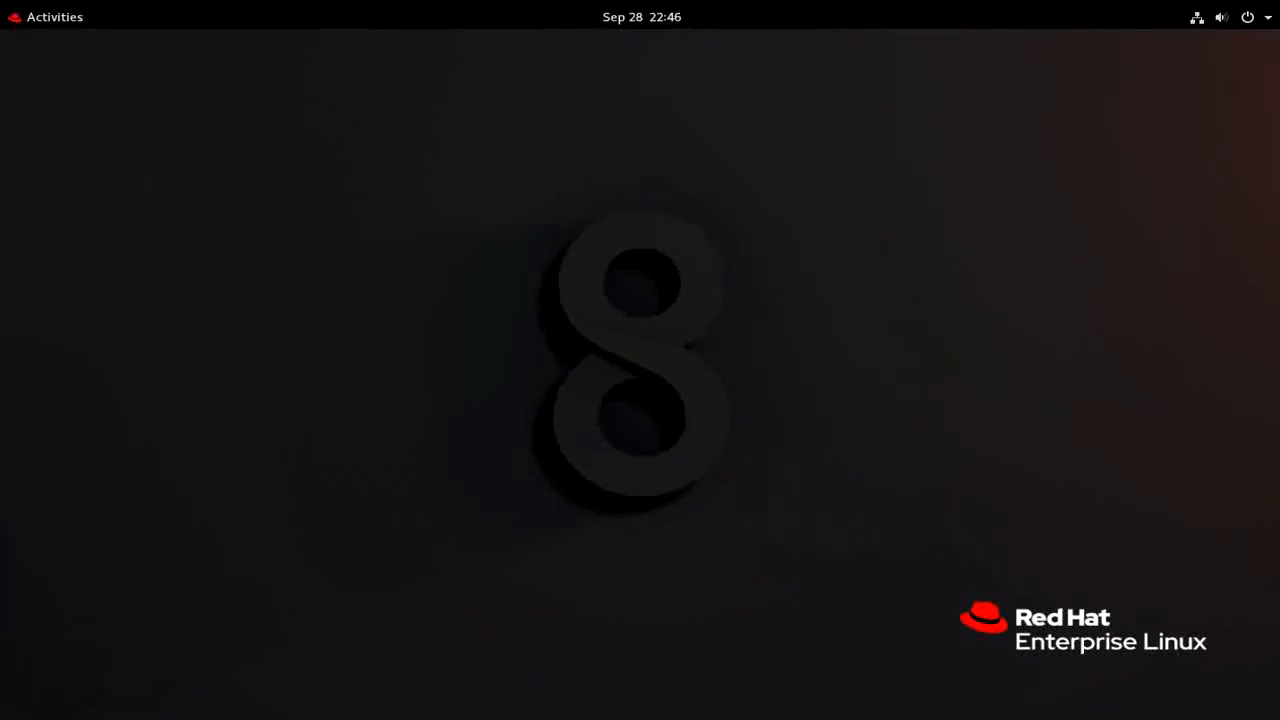
right_click(418, 248)
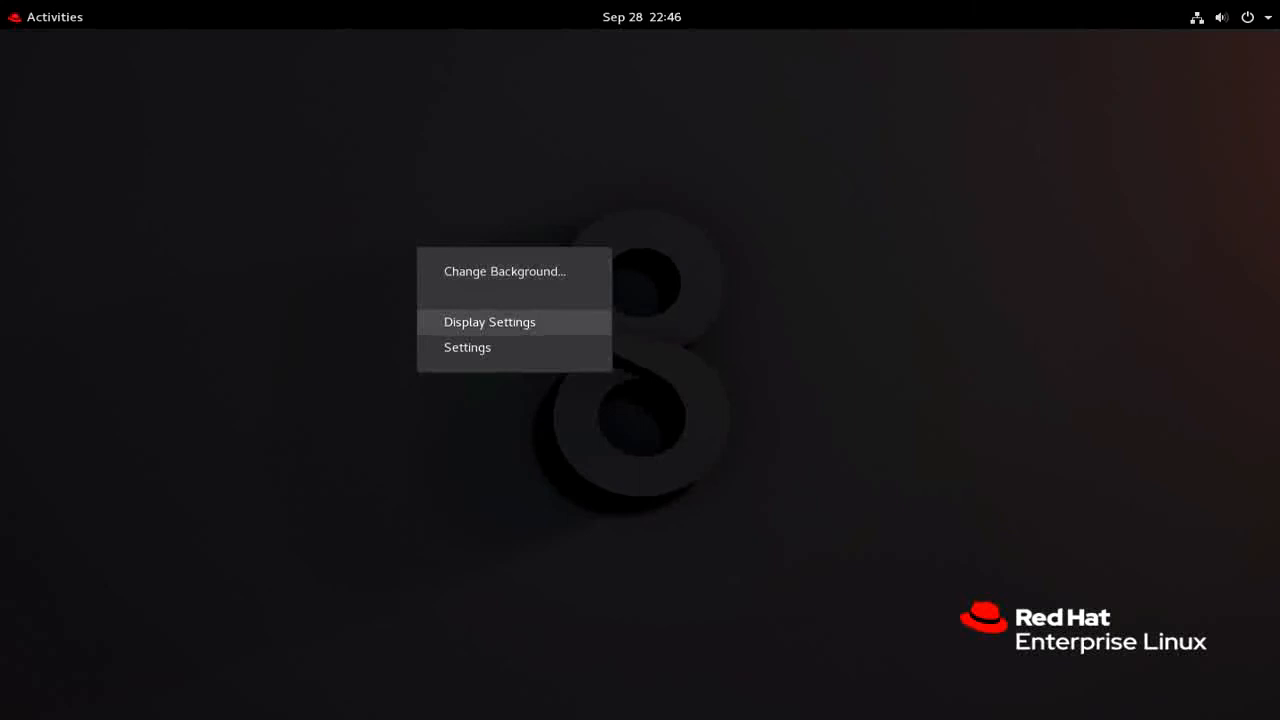
click(490, 322)
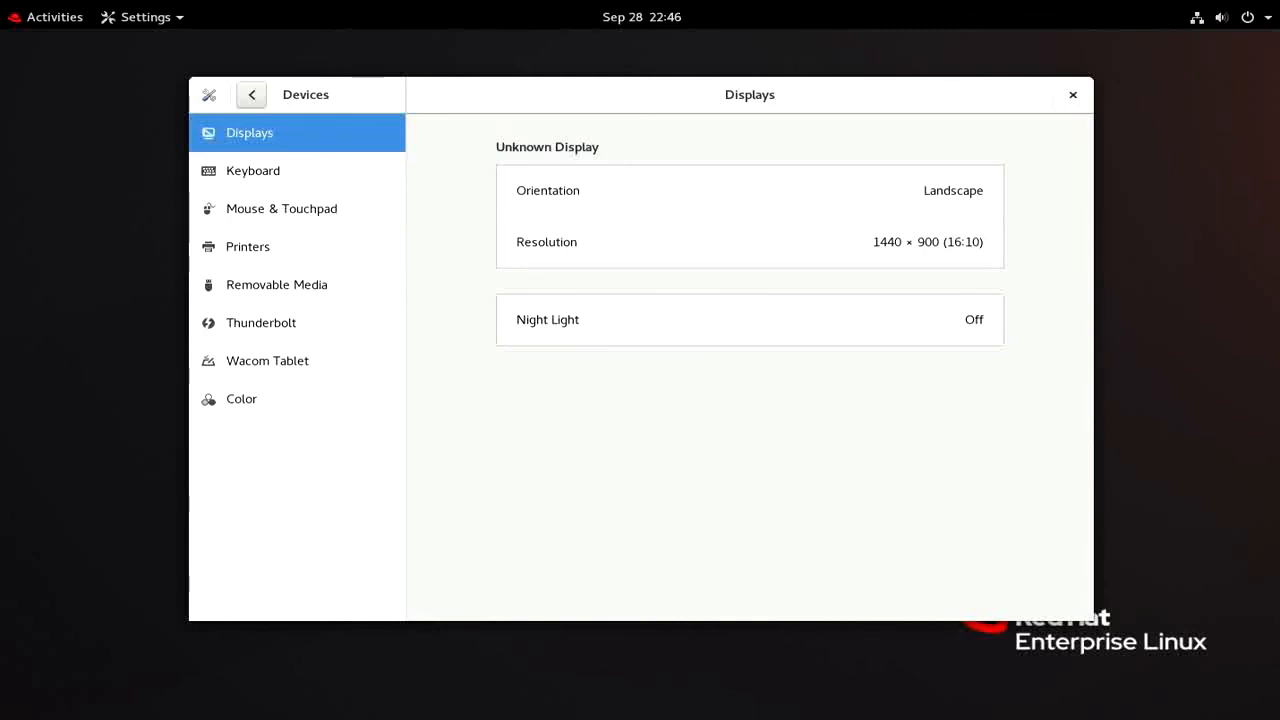
click(253, 171)
click(281, 209)
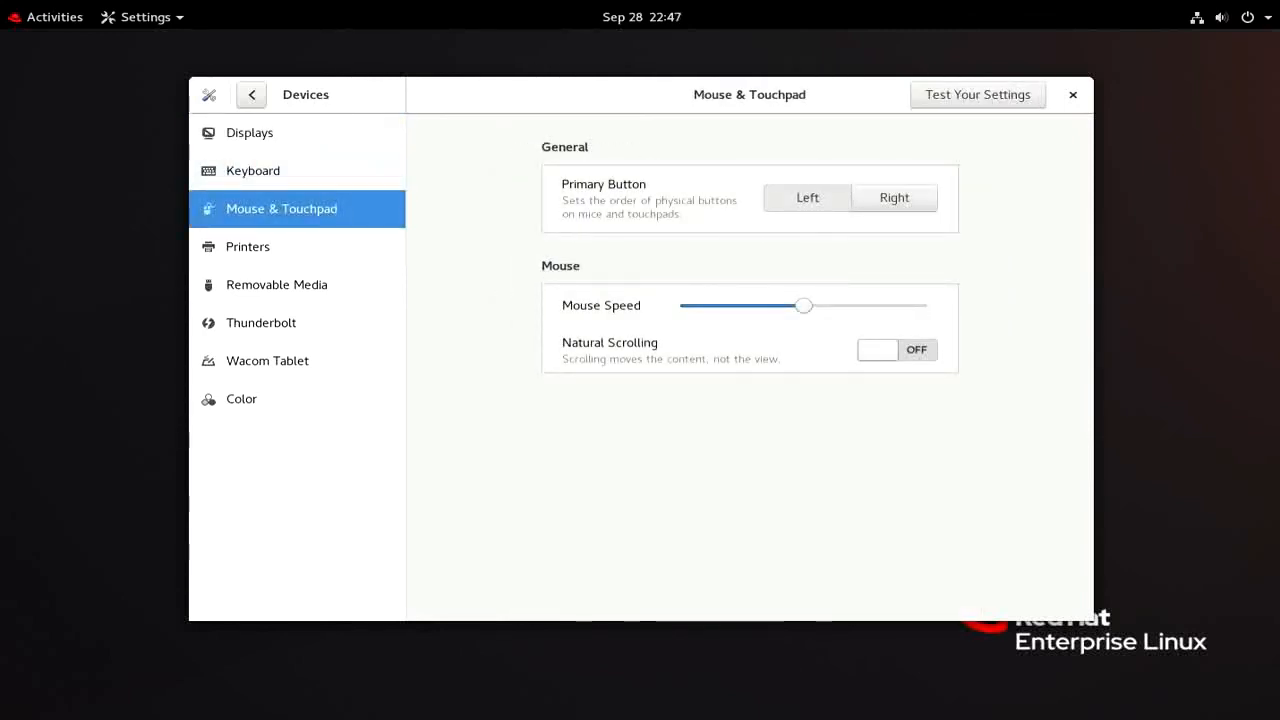
click(248, 247)
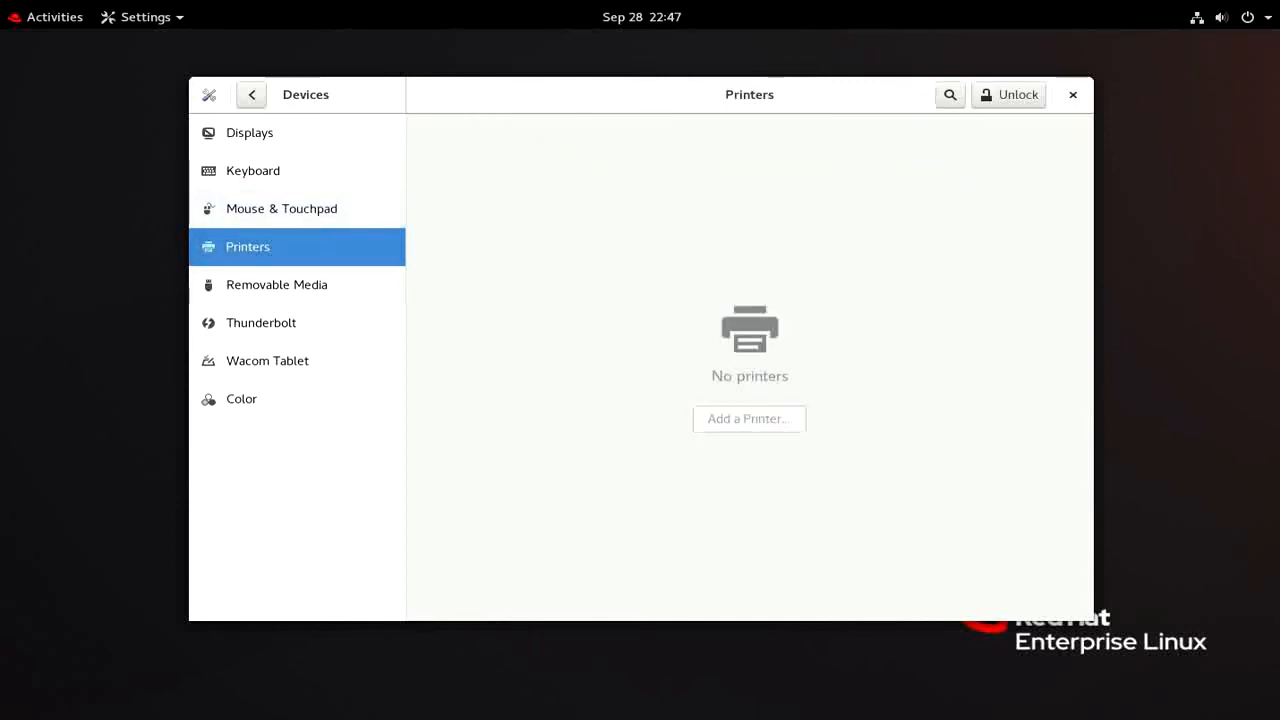
click(277, 285)
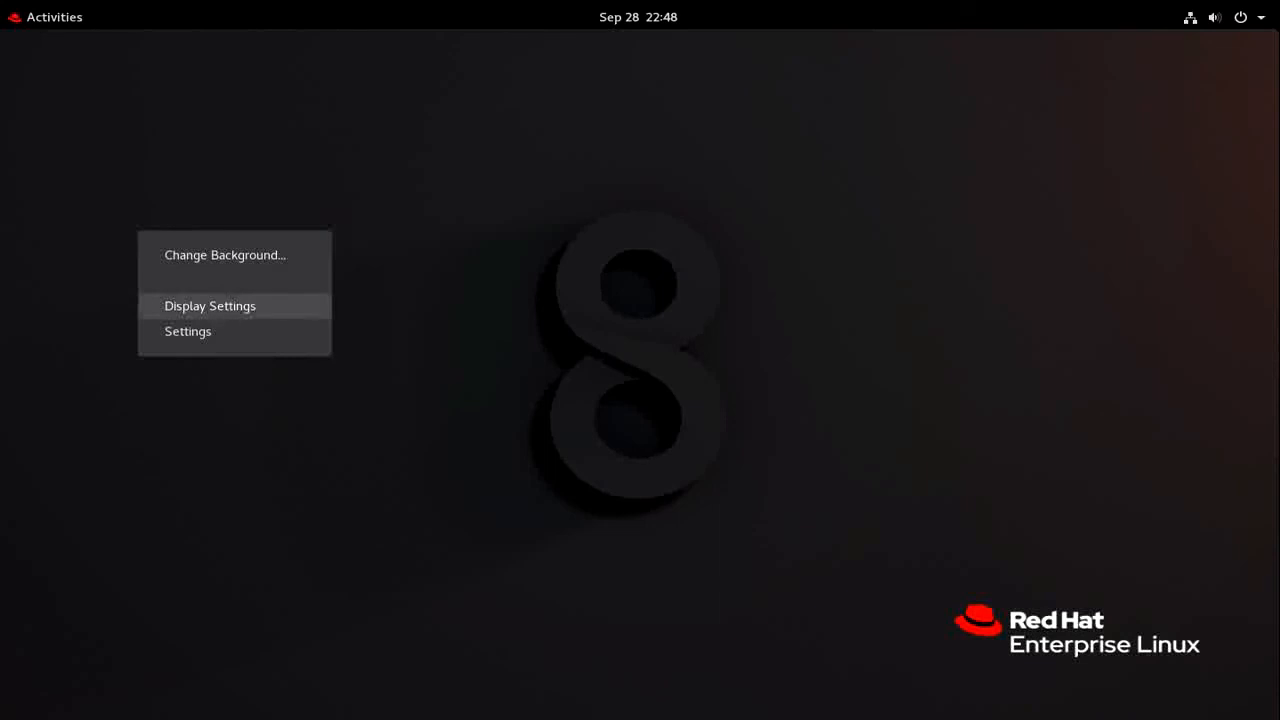
Open Settings and view the Bluetooth, Background, Notifications, Search, Region & Language and Accessibility panels
click(188, 331)
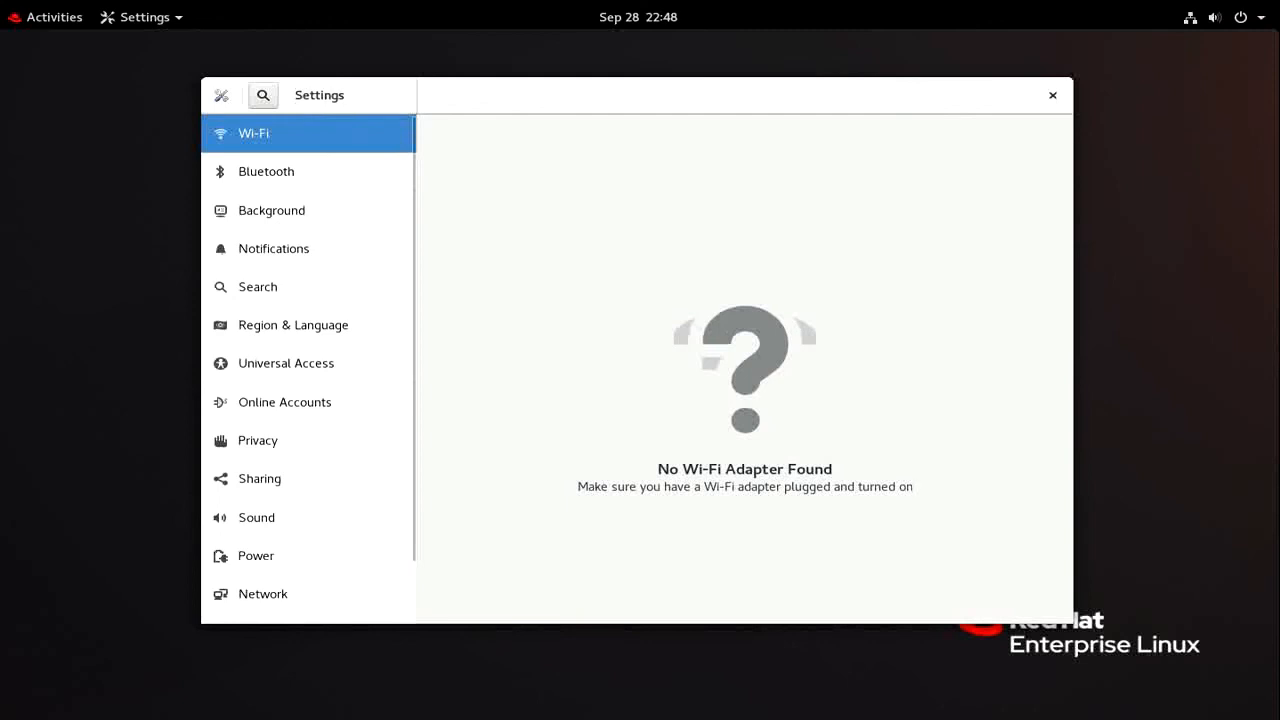
click(300, 172)
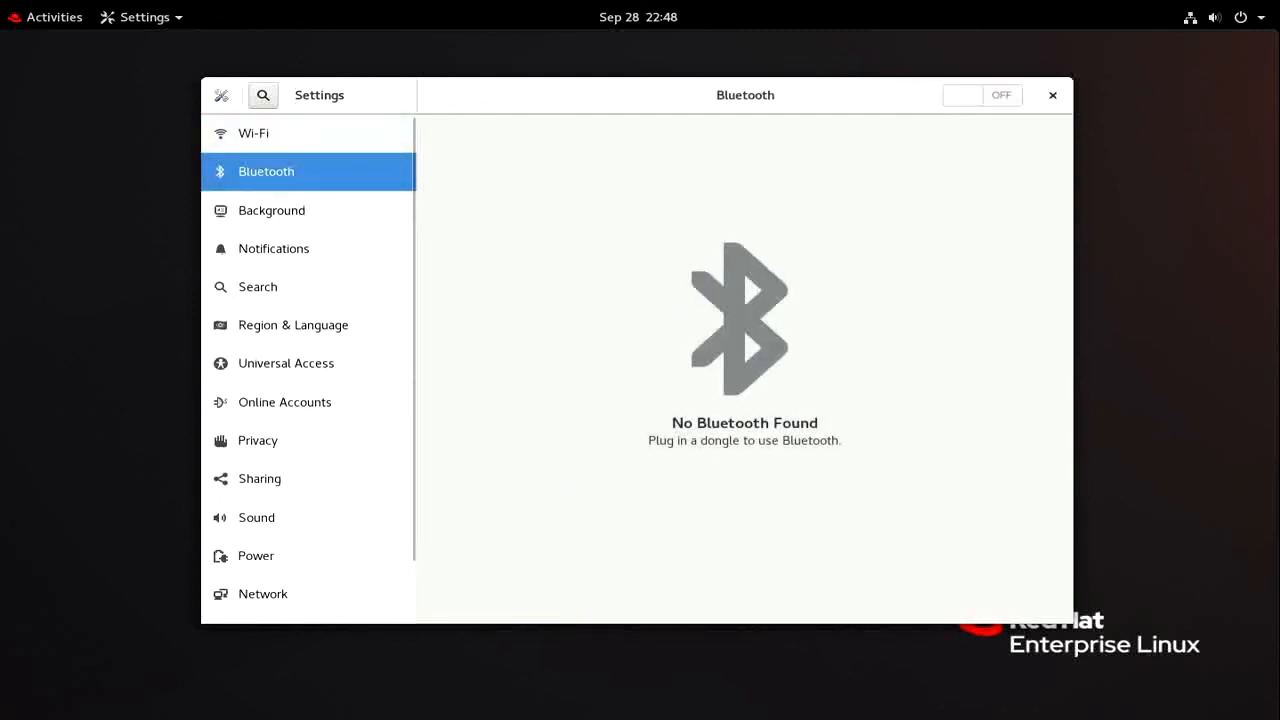
click(304, 210)
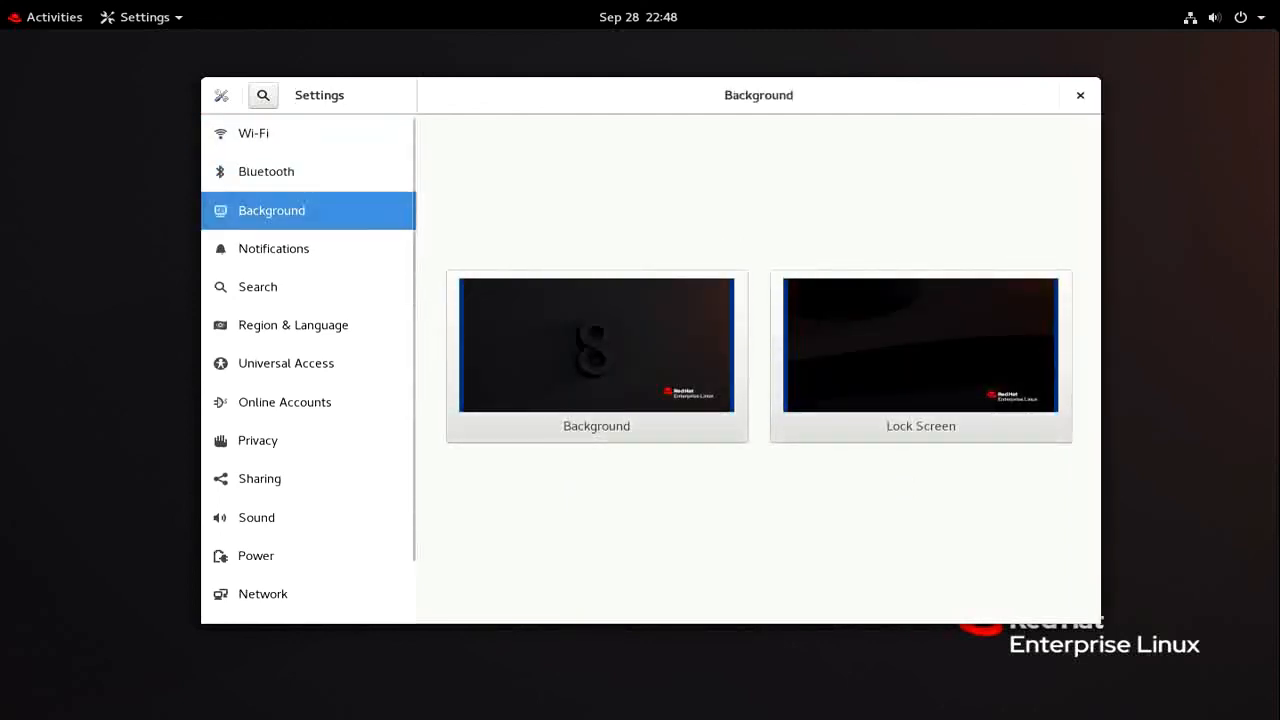
click(304, 249)
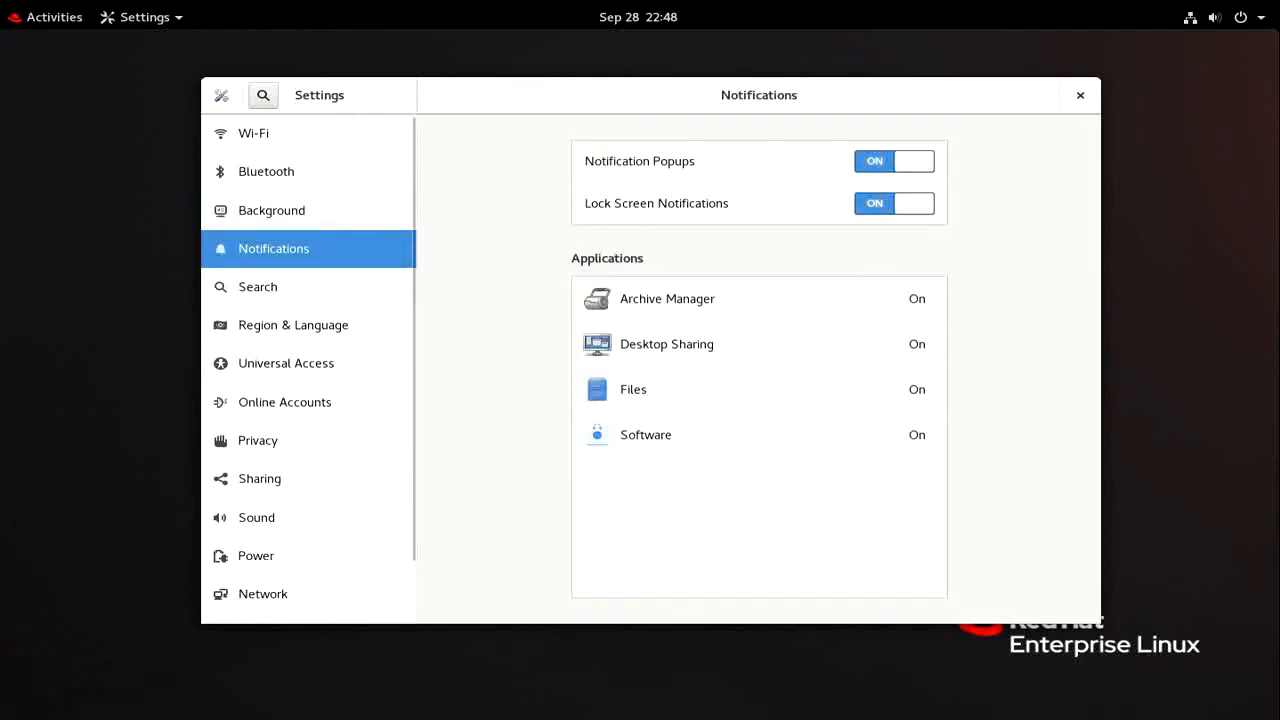
click(304, 287)
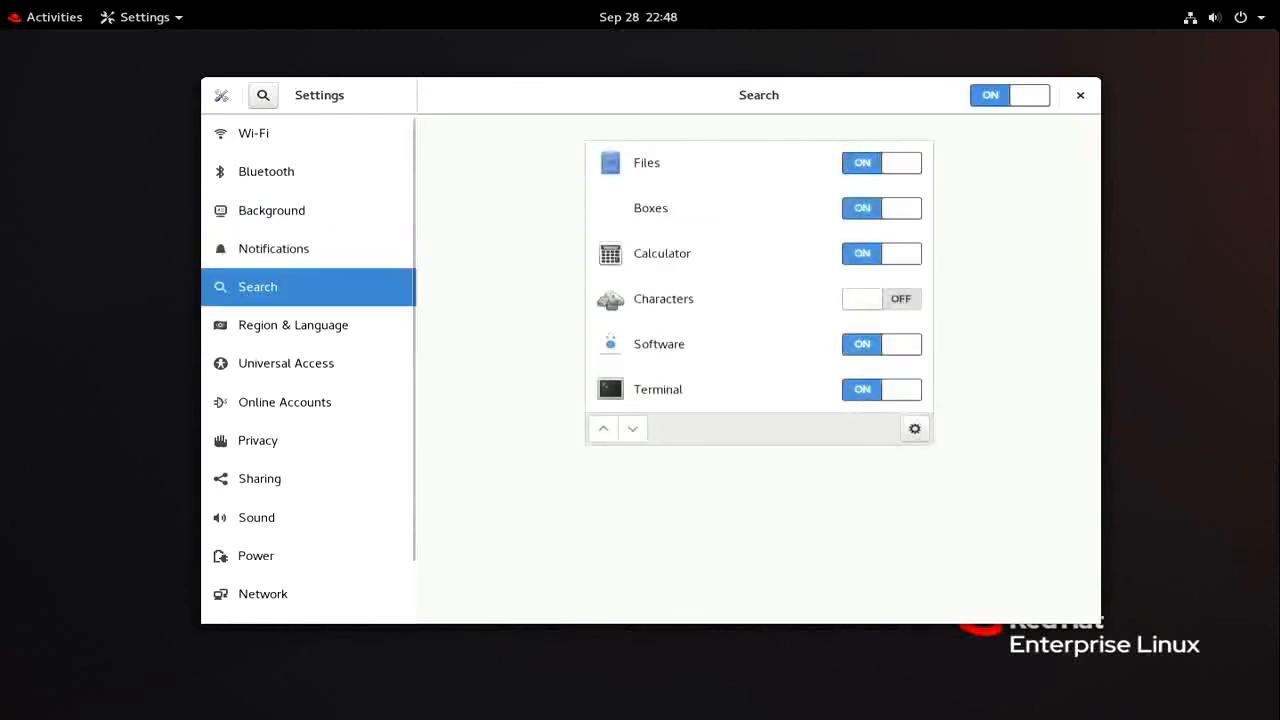
click(304, 325)
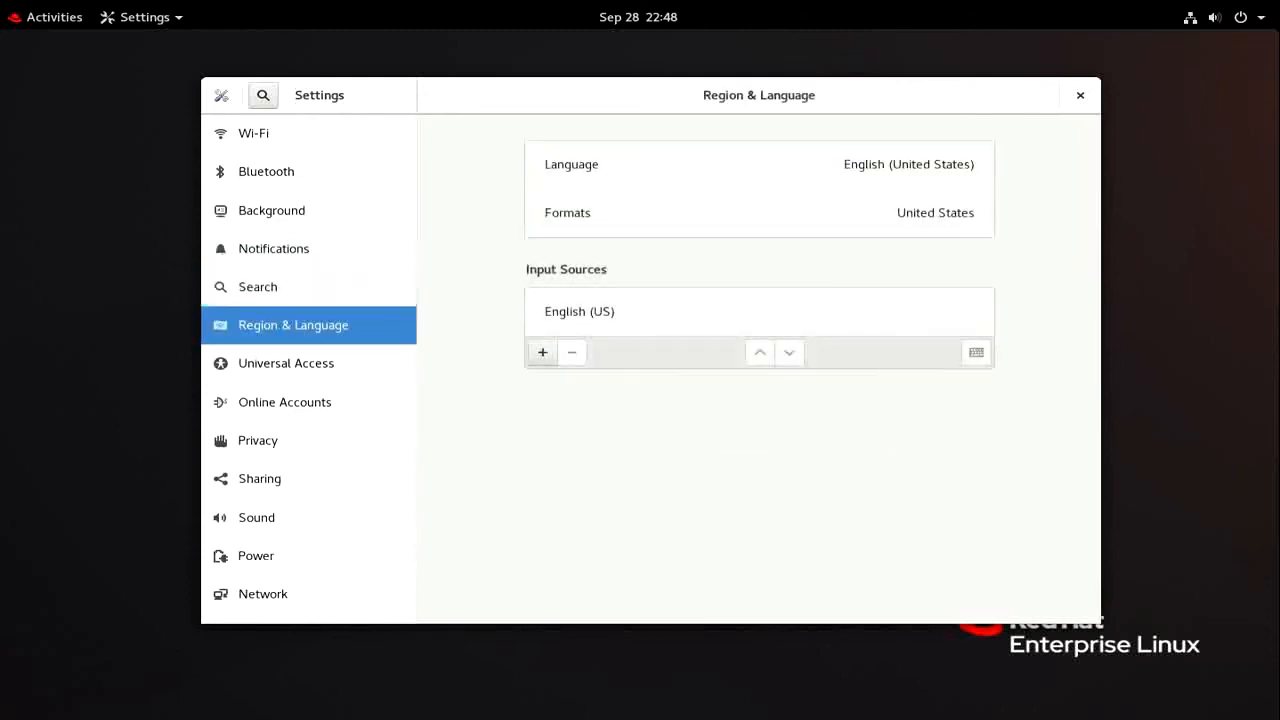
scroll(304, 325, down, 2)
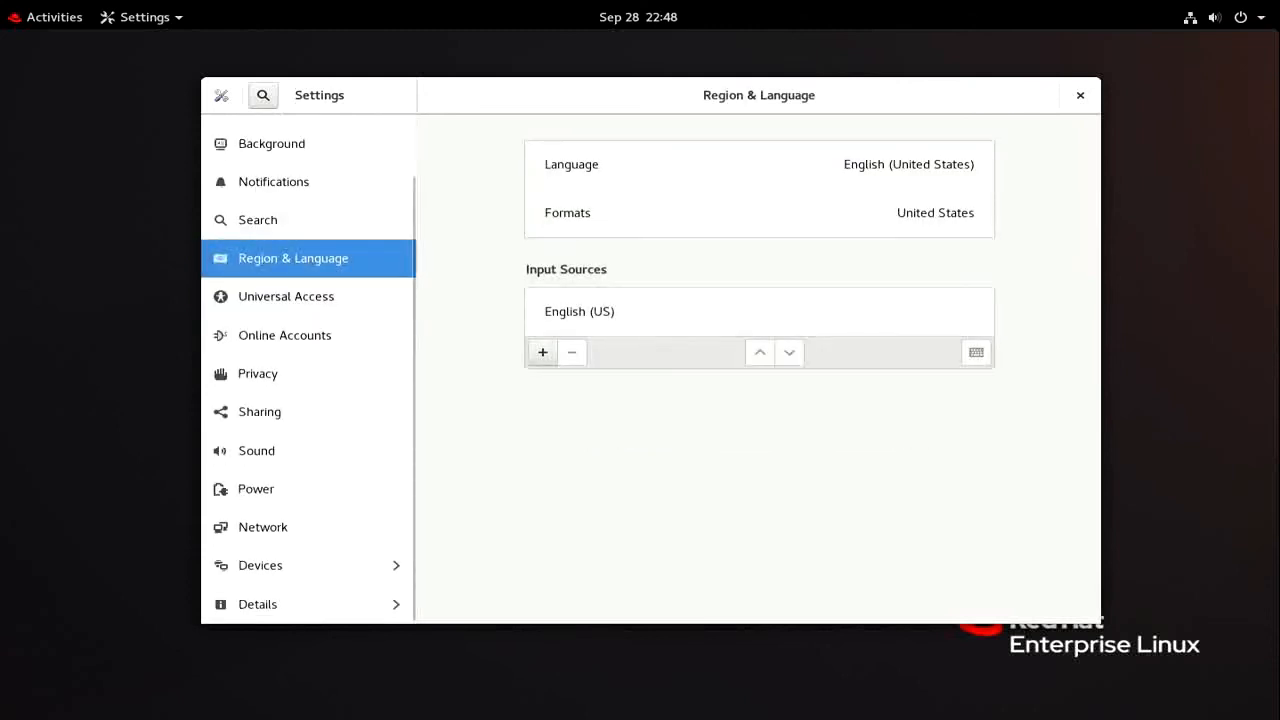
click(304, 297)
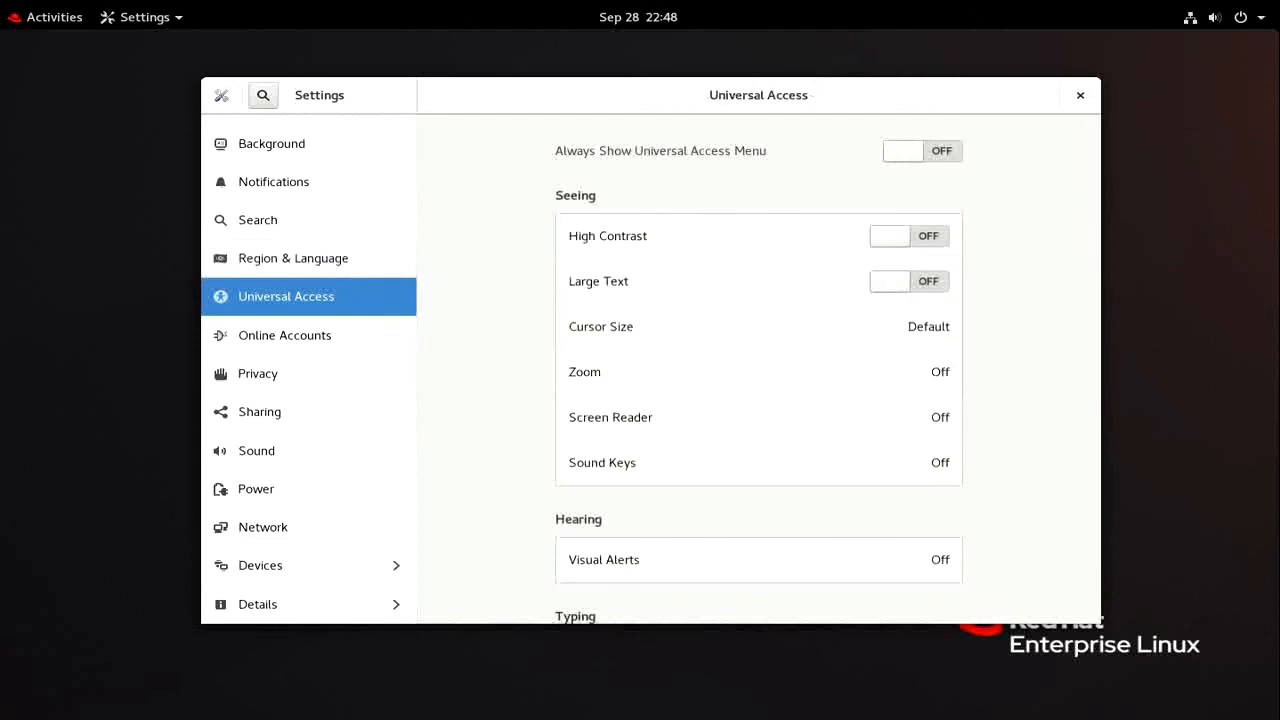
View the Online Accounts, Privacy, Sharing, Sound and Power panels, ending on Network
scroll(758, 370, down, 5)
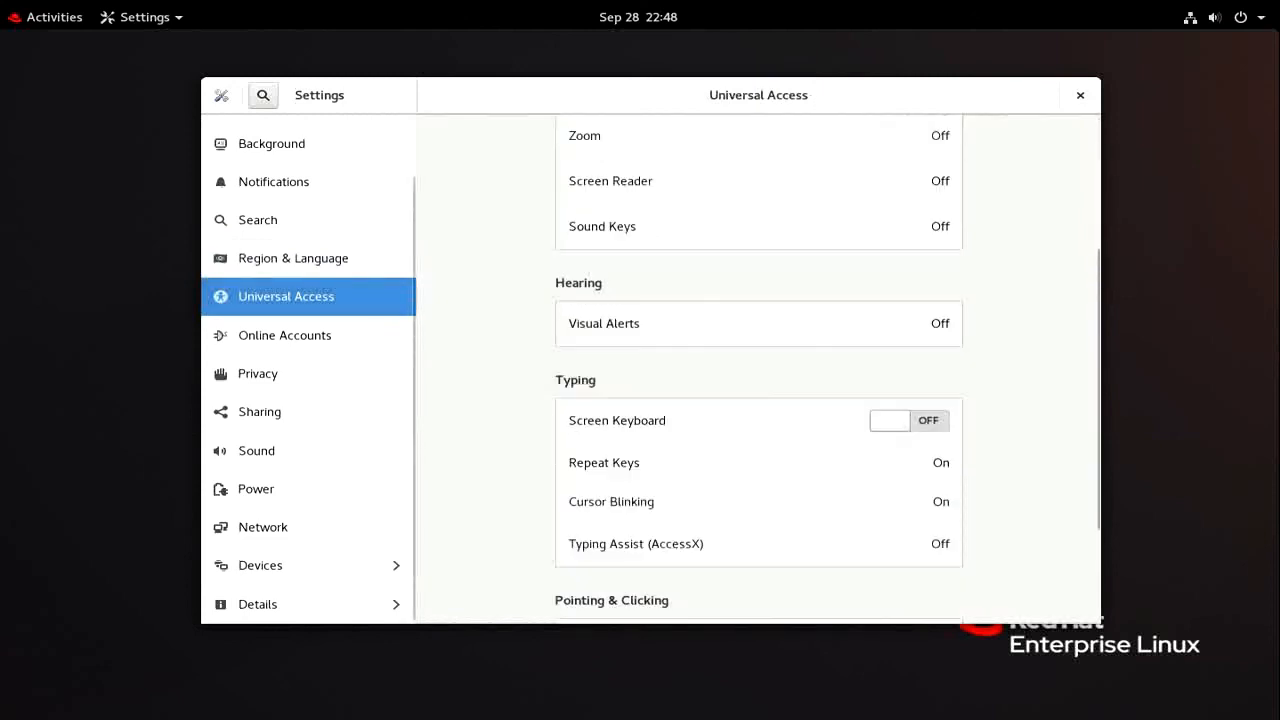
scroll(758, 370, down, 2)
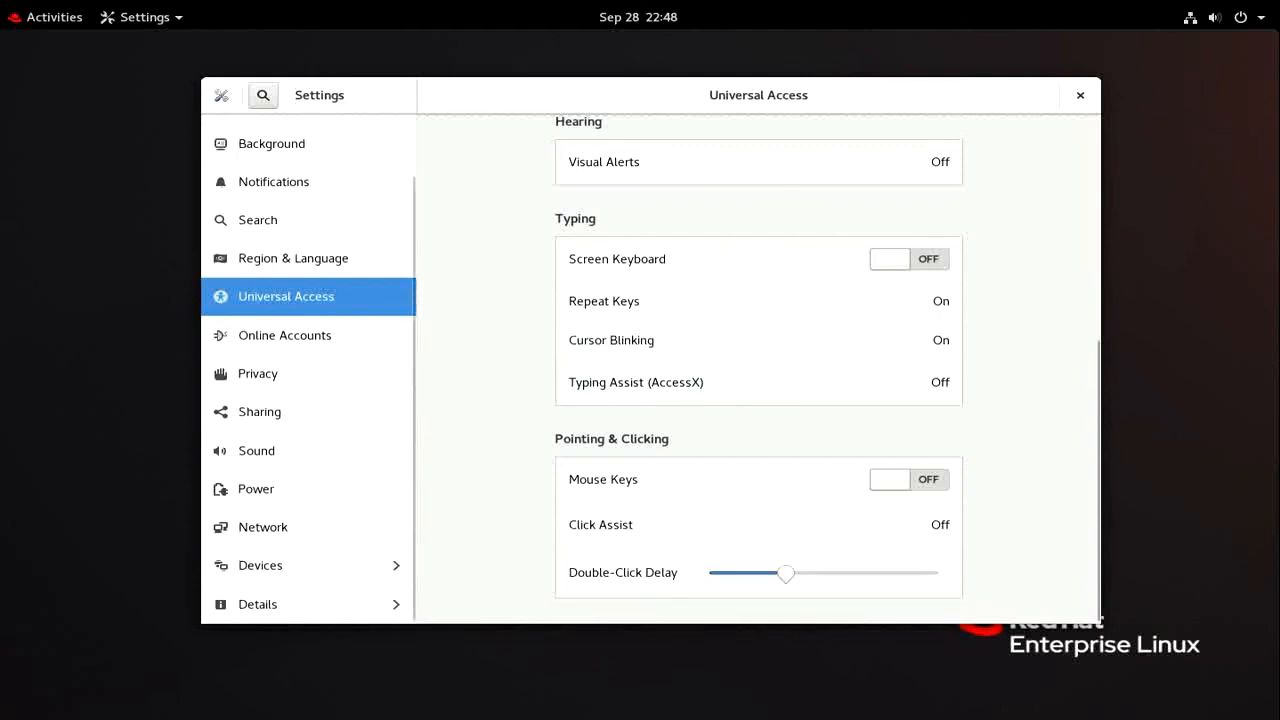
click(285, 336)
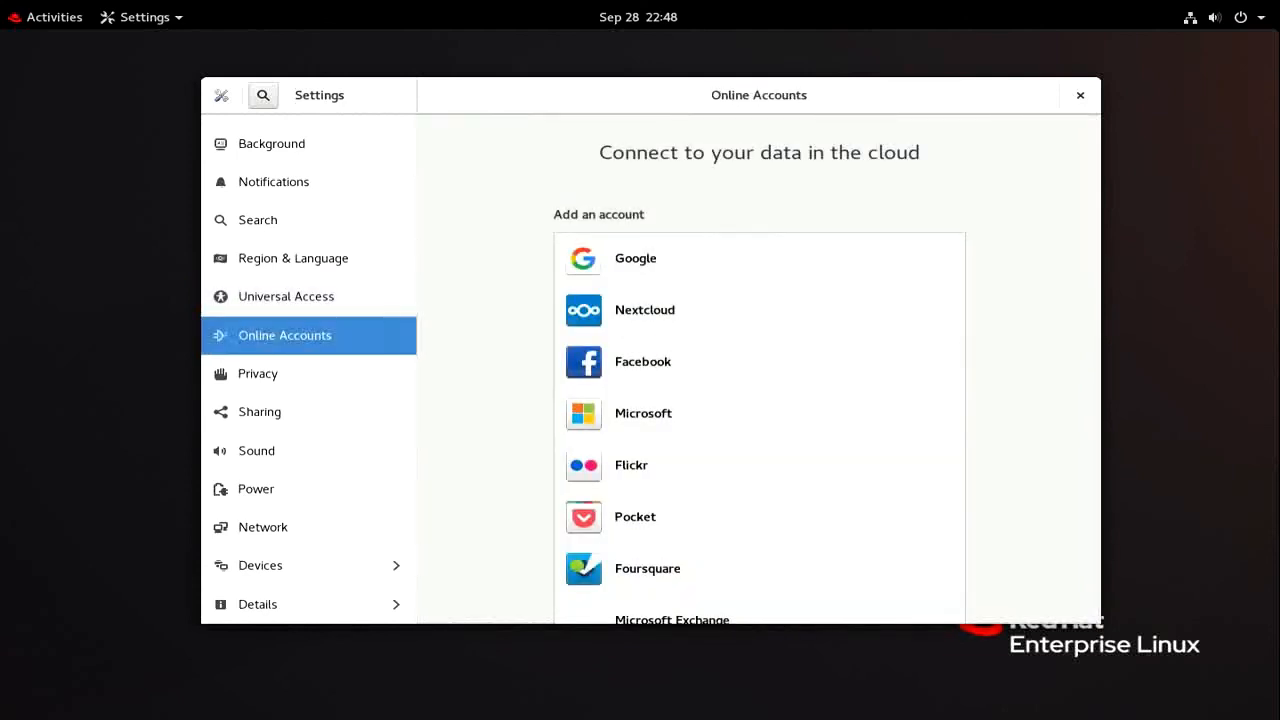
scroll(758, 370, down, 2)
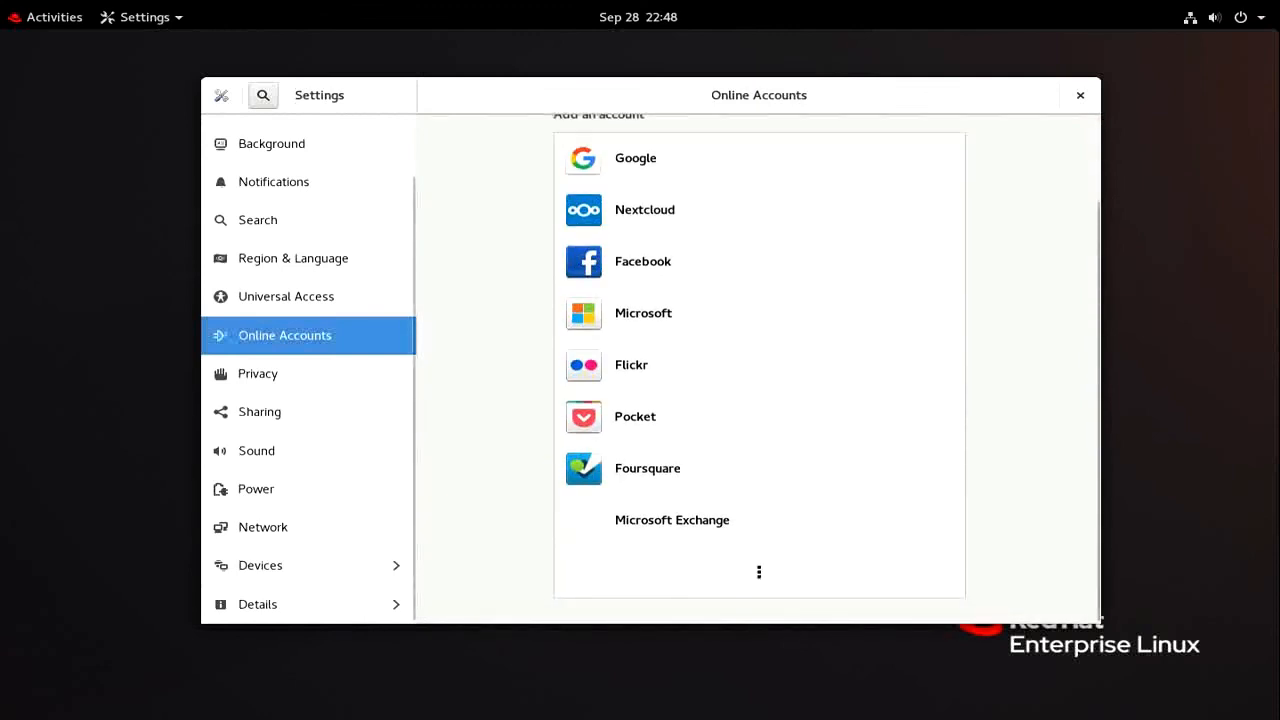
click(258, 374)
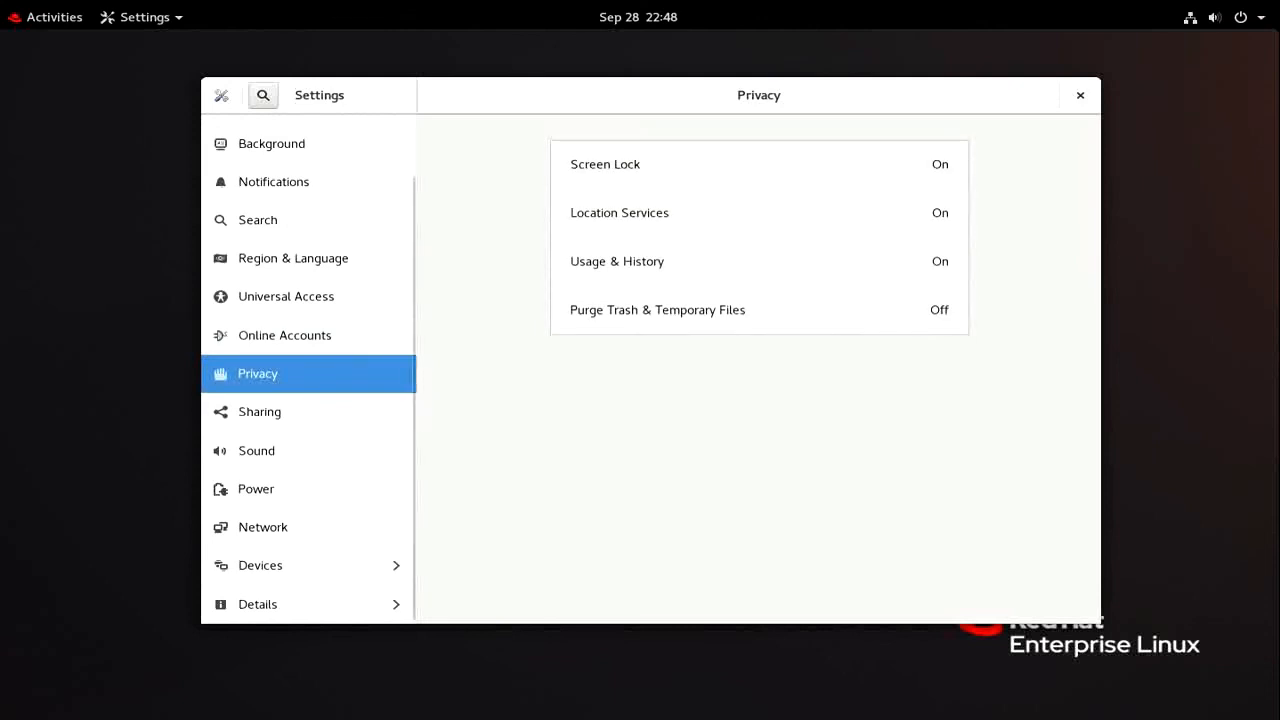
click(260, 412)
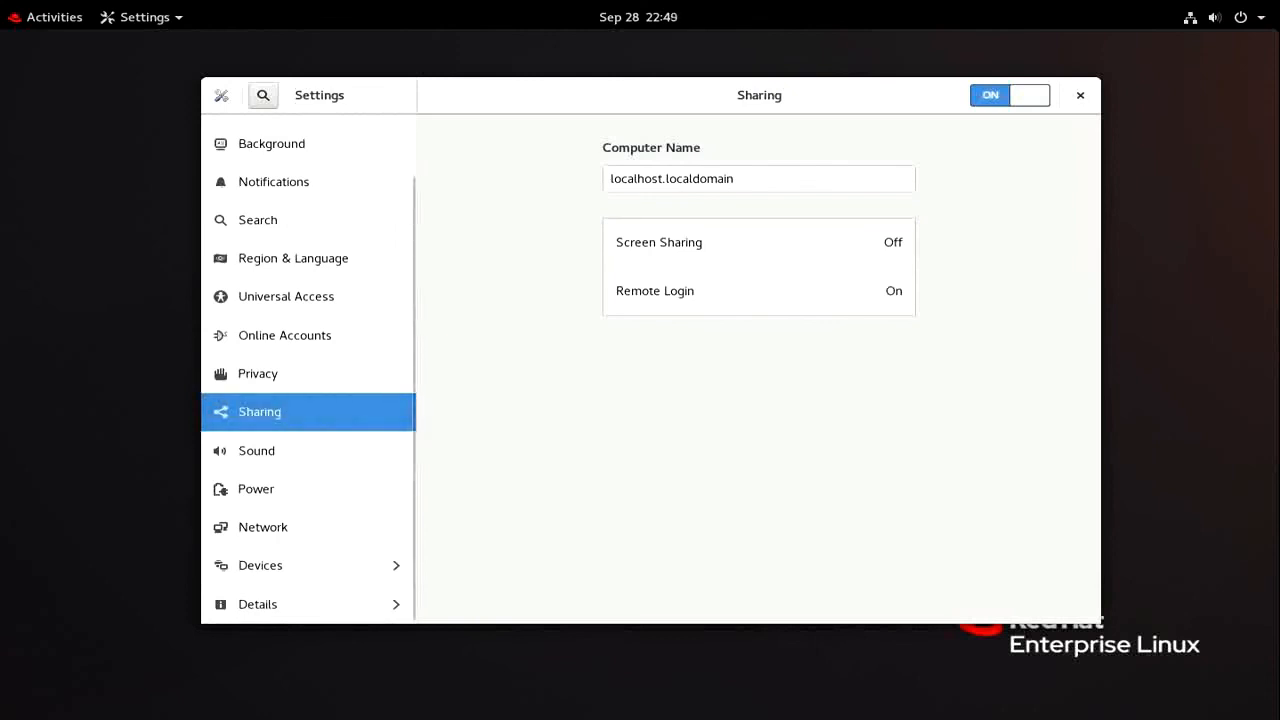
click(257, 451)
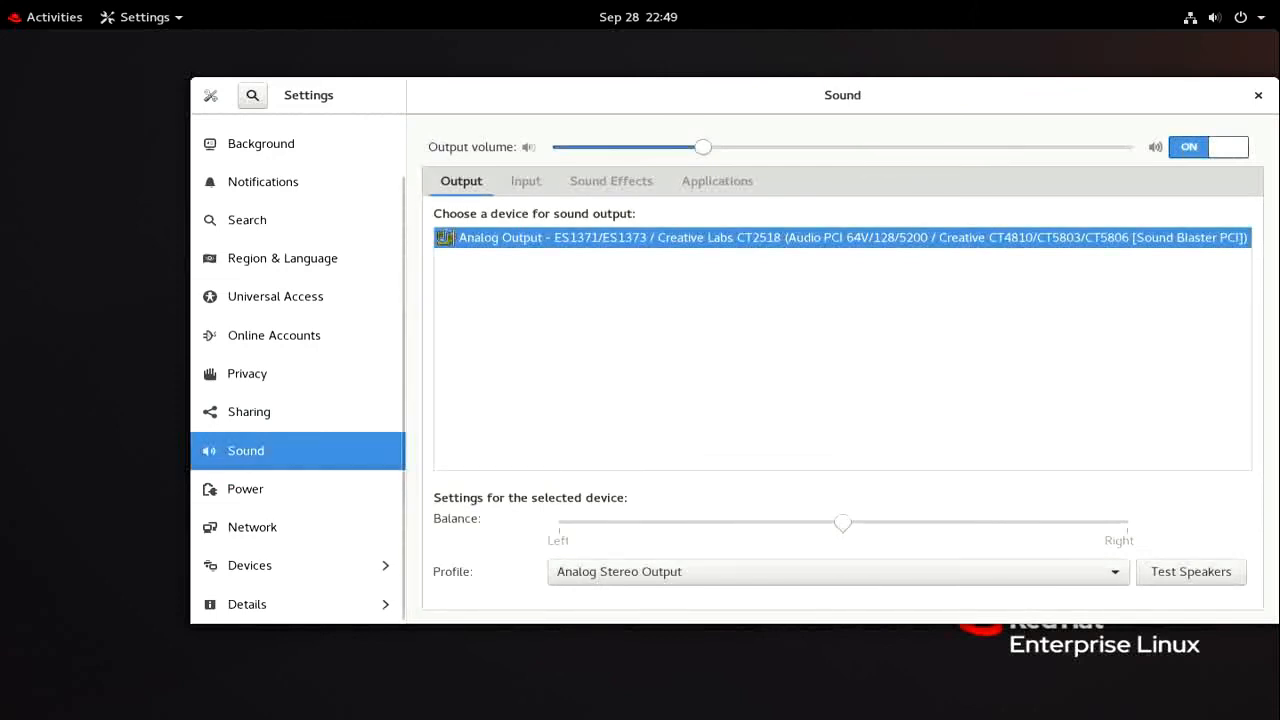
click(257, 489)
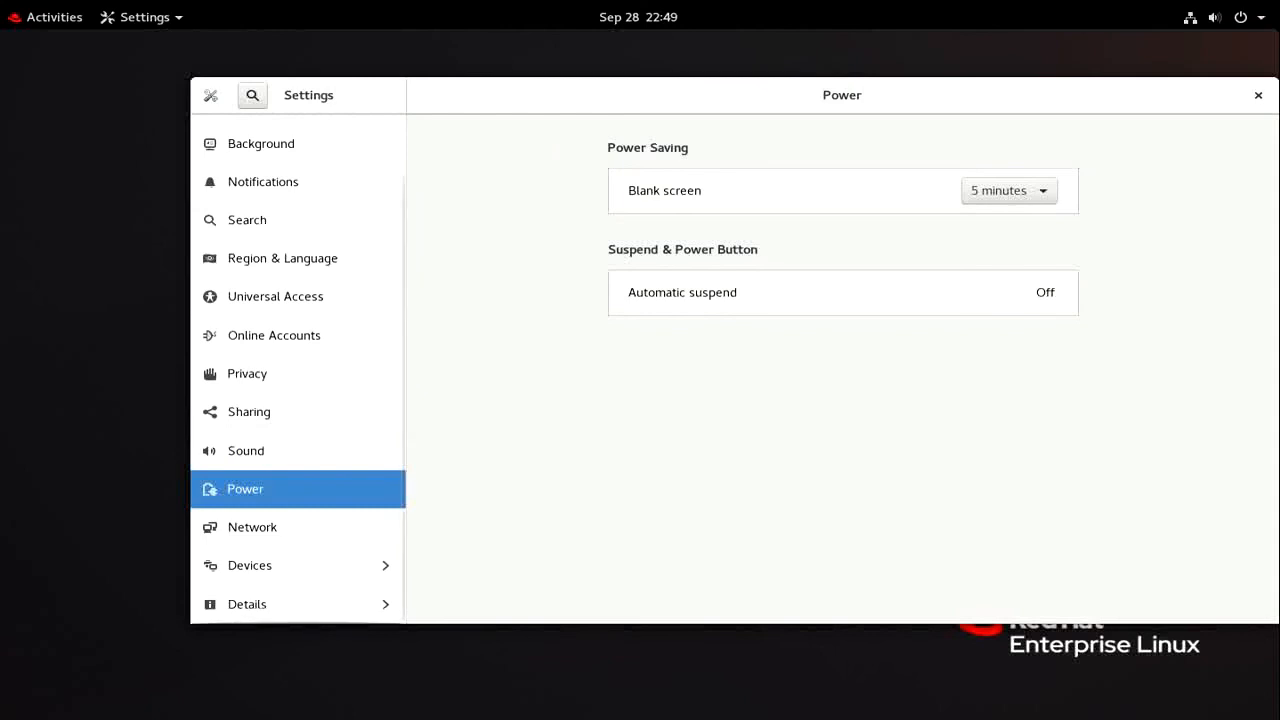
click(257, 527)
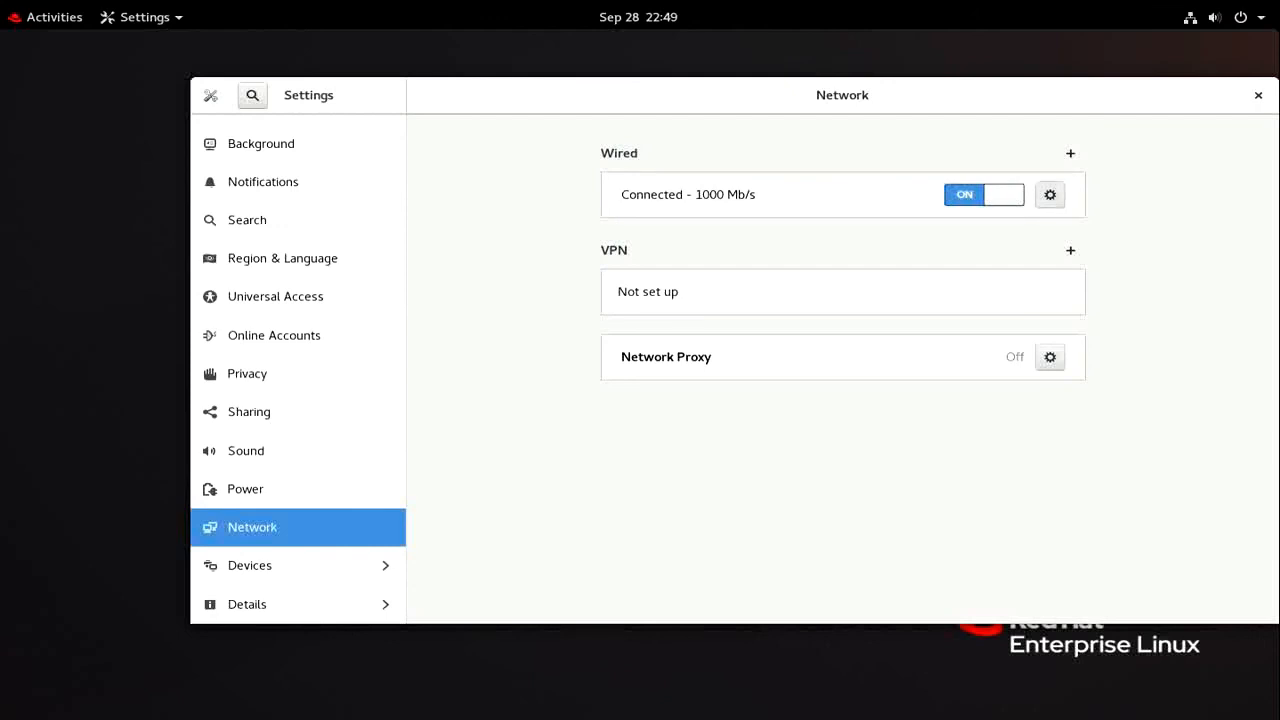
Browse the Wired connection's Identity, IPv4, IPv6 and Security tabs, cancel, view About, then close Settings
click(1050, 194)
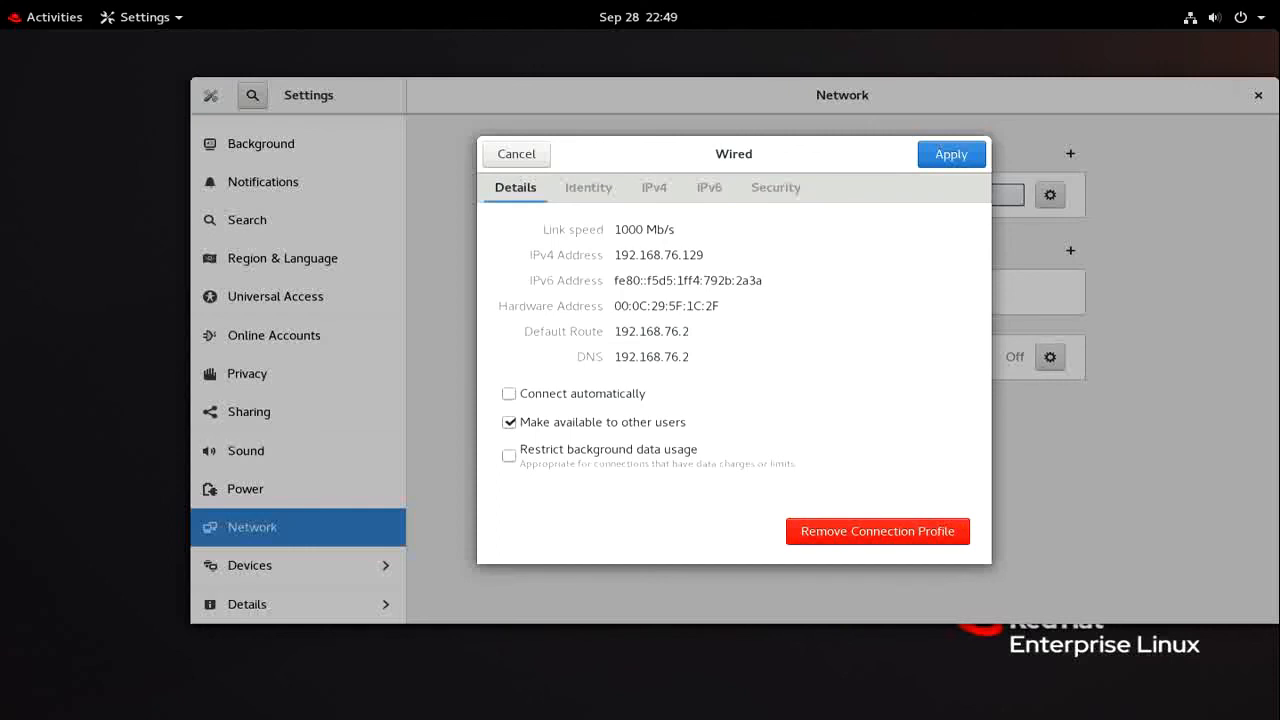
click(588, 188)
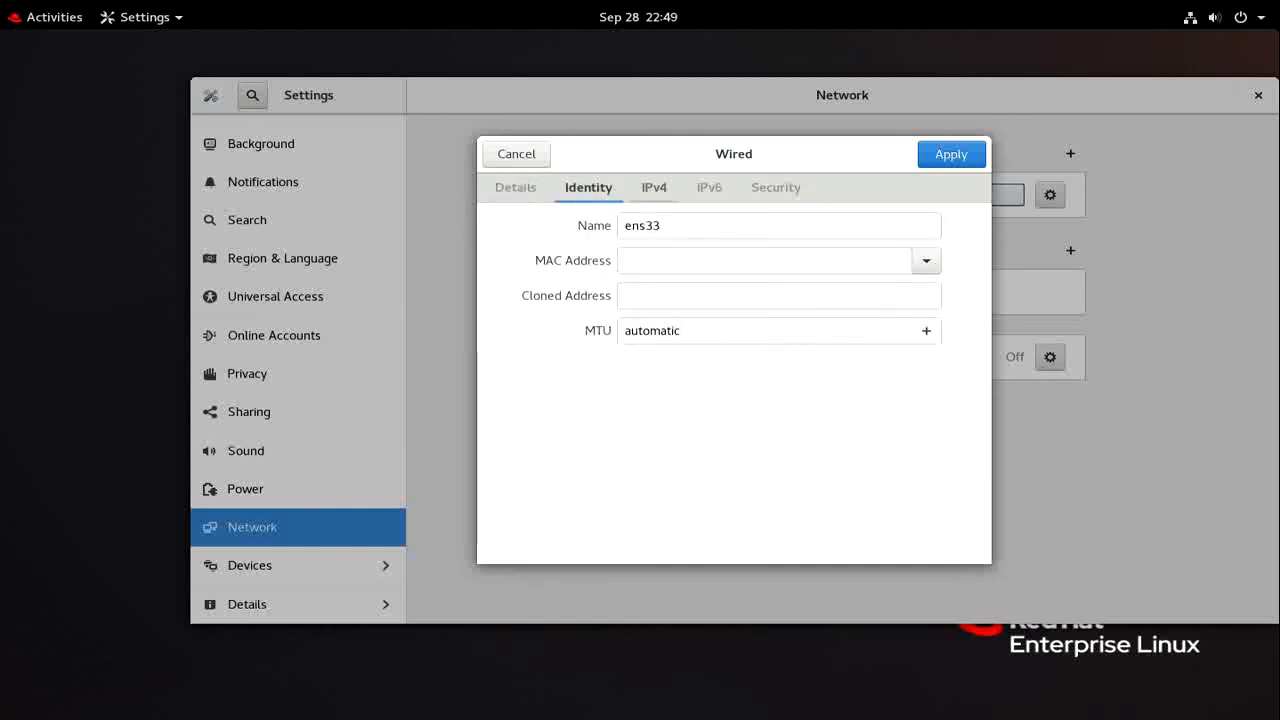
click(654, 188)
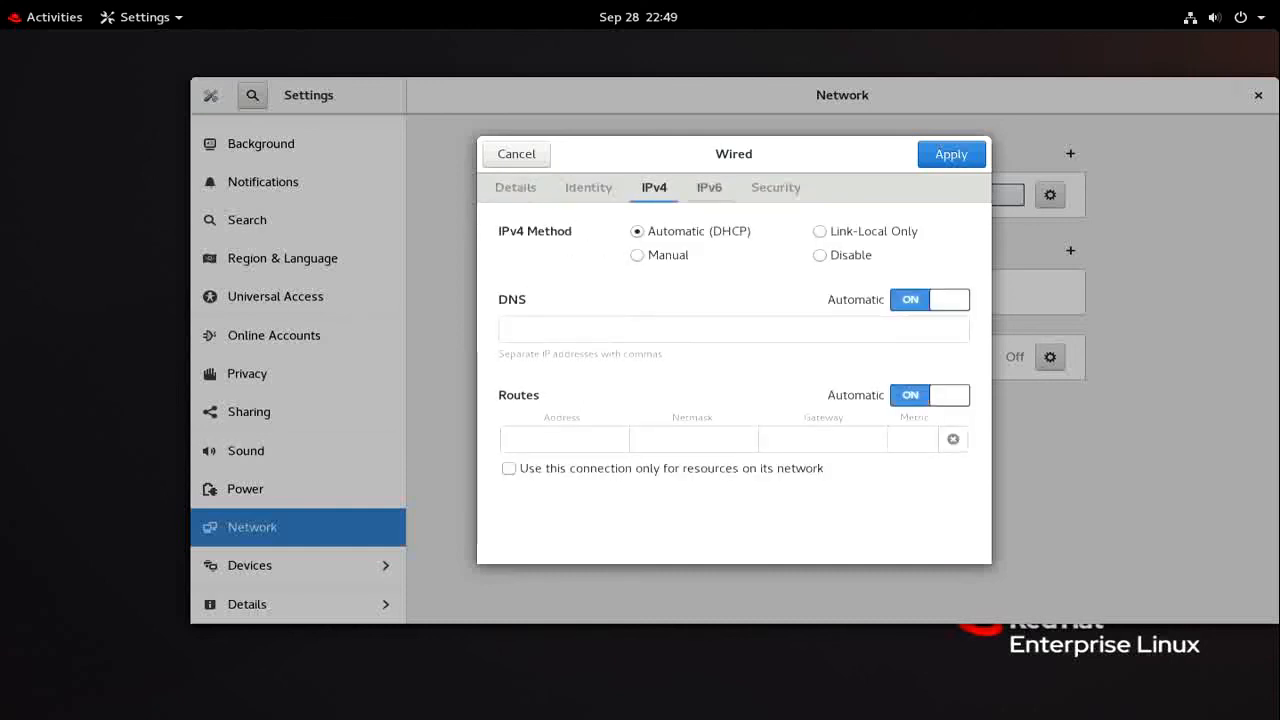
click(709, 188)
click(776, 188)
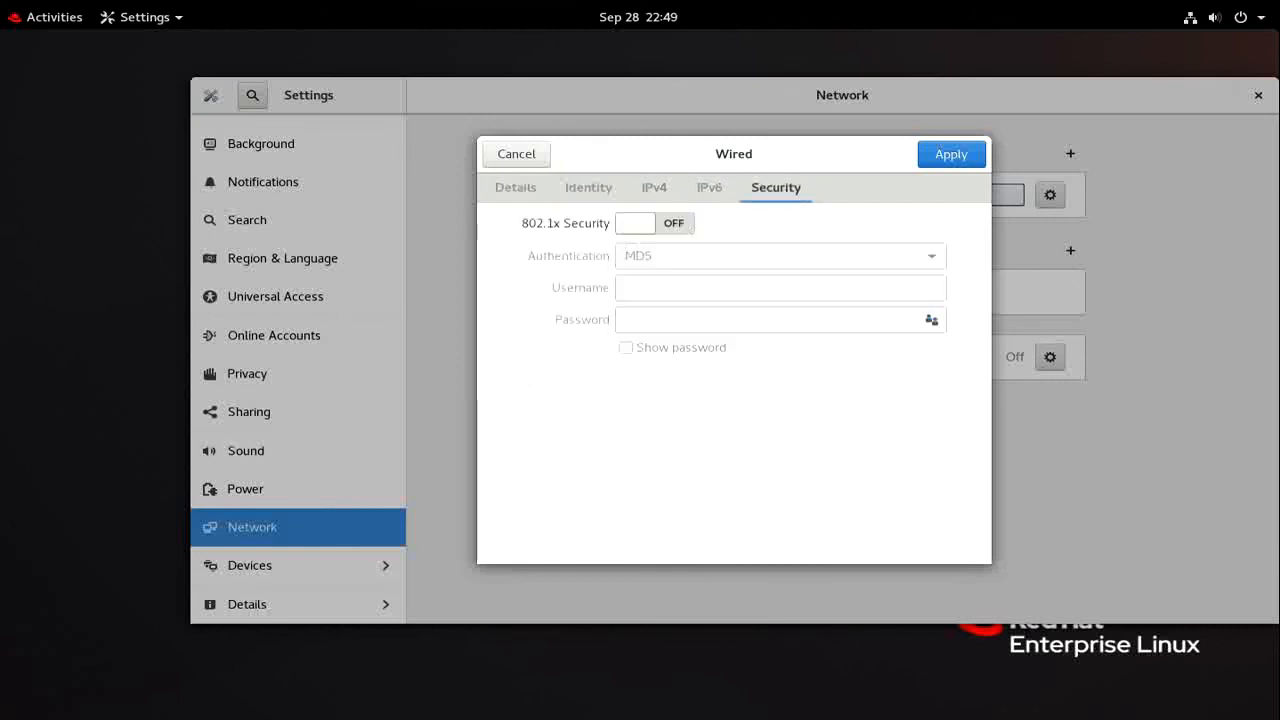
click(516, 154)
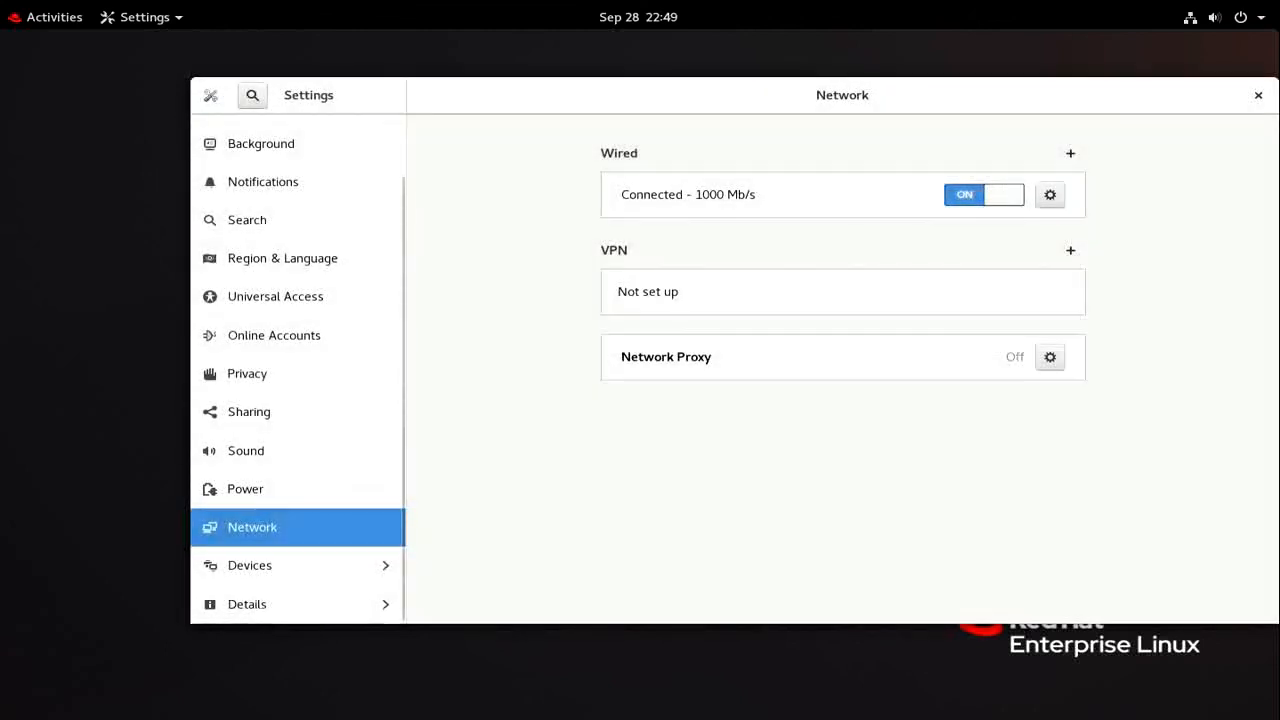
click(247, 604)
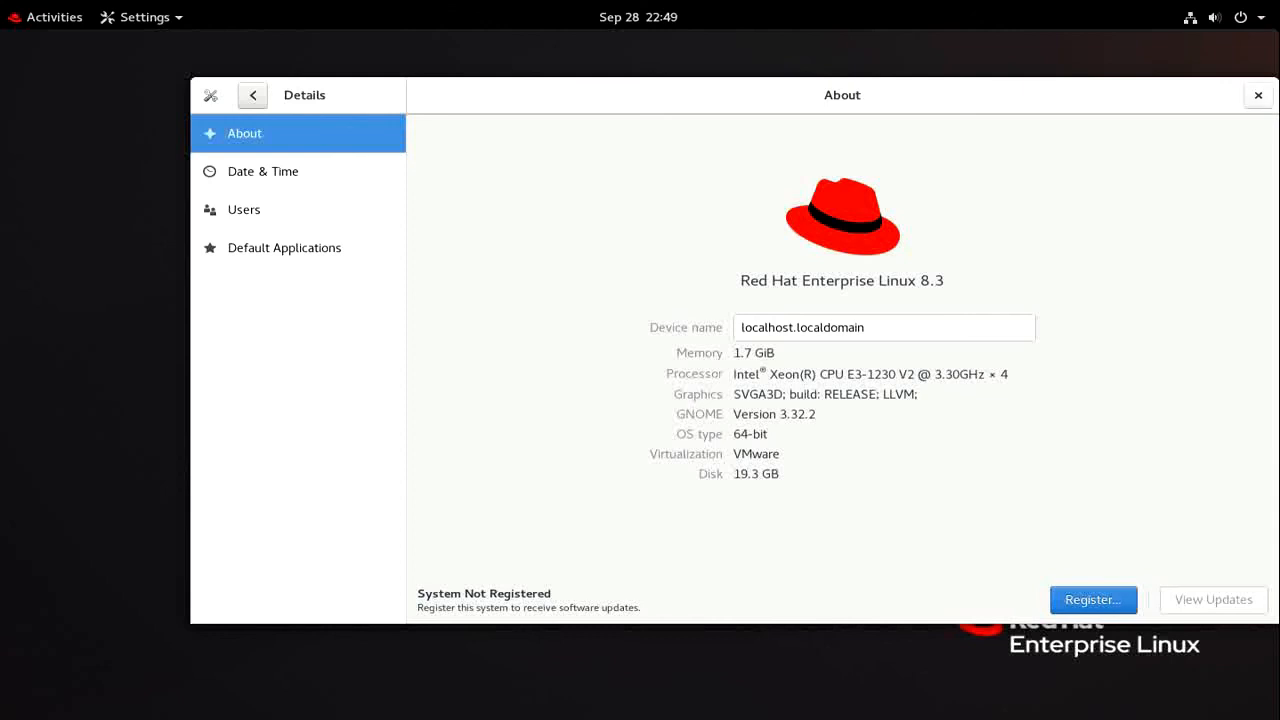
click(1258, 95)
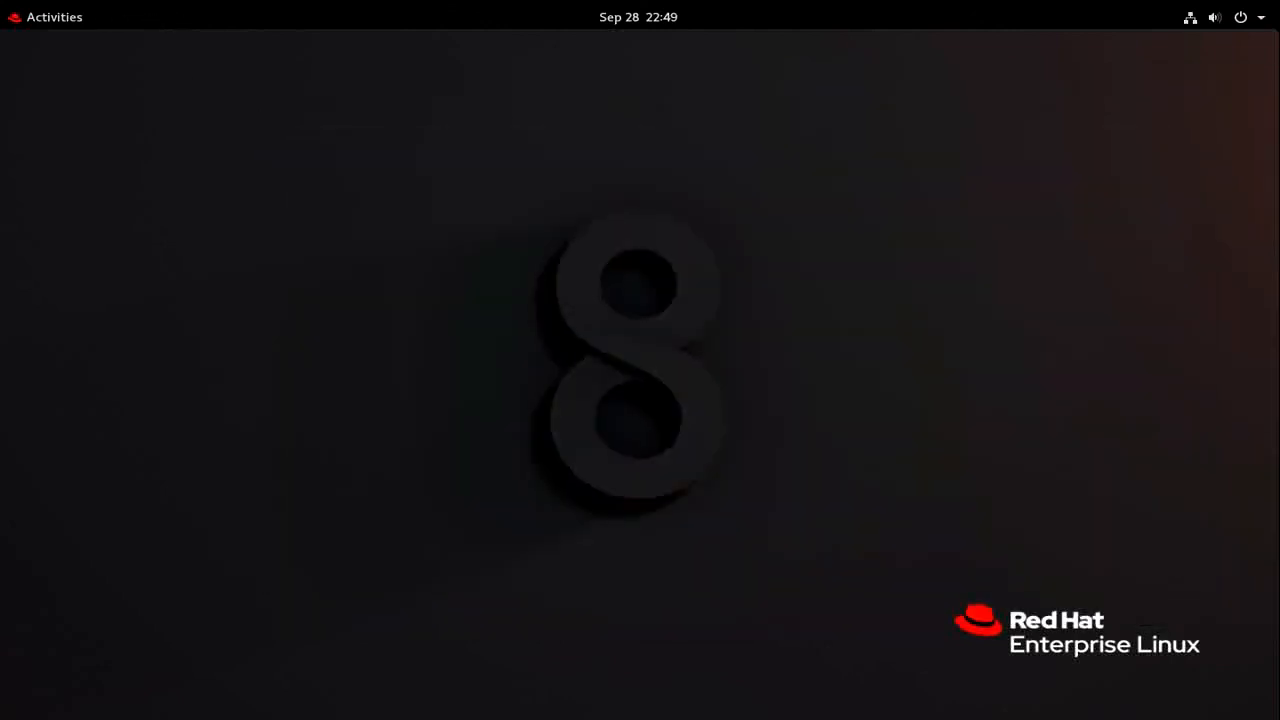